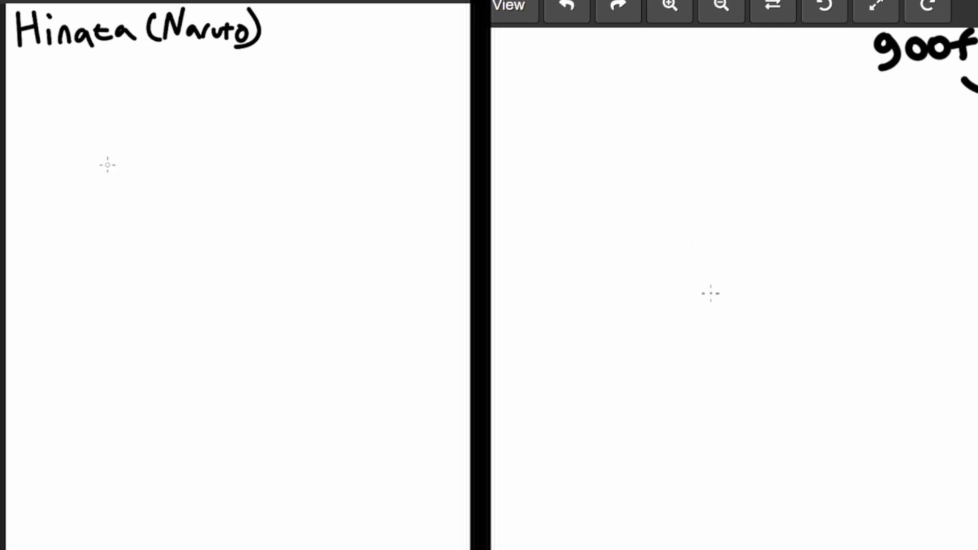
# - Sketch Hinata's round head with a pointed chin below it, going over the outline with repeated thick black strokes
pyautogui.moveTo(134, 140); pyautogui.dragTo(190, 178)
pyautogui.moveTo(164, 132)
pyautogui.mouseDown()
pyautogui.moveTo(196, 189)
pyautogui.moveTo(174, 215)
pyautogui.mouseUp()
pyautogui.moveTo(805, 234); pyautogui.dragTo(824, 374)
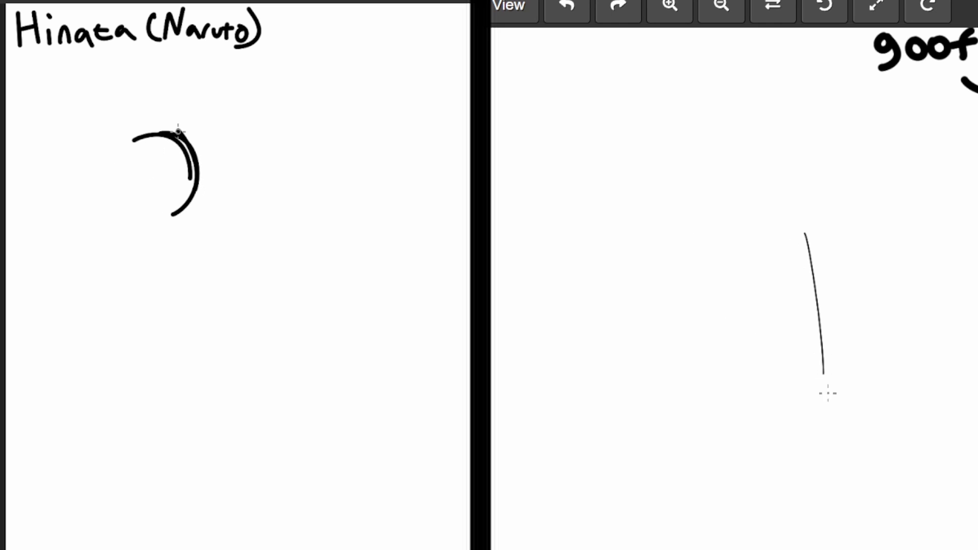
pyautogui.click(160, 126)
pyautogui.moveTo(178, 133)
pyautogui.mouseDown()
pyautogui.moveTo(127, 136)
pyautogui.moveTo(105, 189)
pyautogui.mouseUp()
pyautogui.moveTo(118, 153)
pyautogui.mouseDown()
pyautogui.moveTo(108, 187)
pyautogui.moveTo(178, 213)
pyautogui.mouseUp()
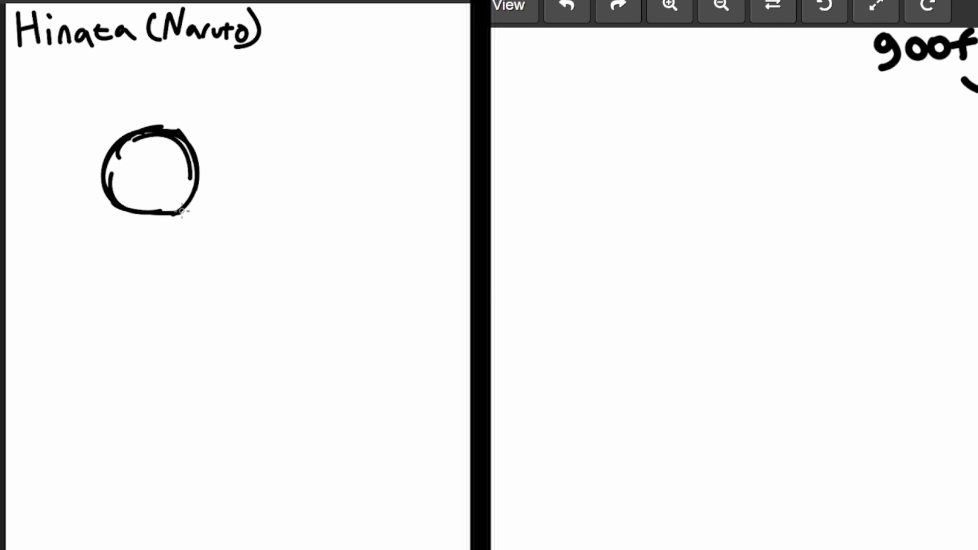
pyautogui.moveTo(193, 159)
pyautogui.mouseDown()
pyautogui.moveTo(135, 219)
pyautogui.moveTo(113, 204)
pyautogui.moveTo(109, 172)
pyautogui.moveTo(122, 224)
pyautogui.moveTo(137, 234)
pyautogui.moveTo(167, 225)
pyautogui.mouseUp()
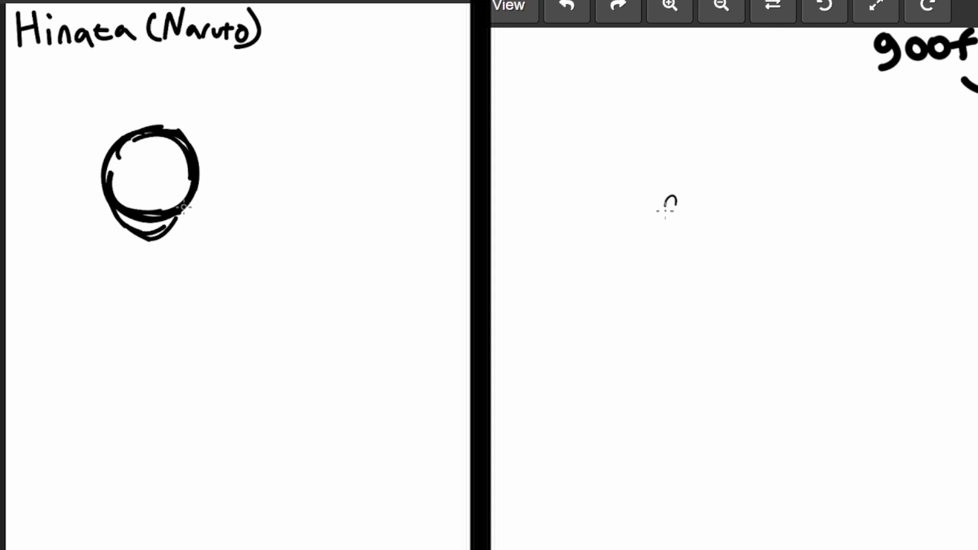
pyautogui.moveTo(198, 187)
pyautogui.mouseDown()
pyautogui.moveTo(143, 242)
pyautogui.moveTo(105, 195)
pyautogui.moveTo(106, 206)
pyautogui.moveTo(106, 158)
pyautogui.mouseUp()
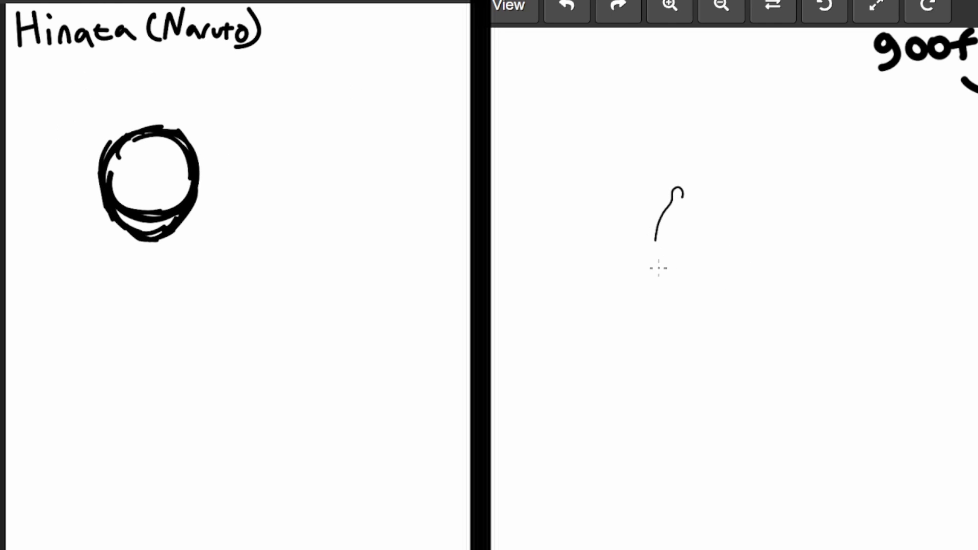
pyautogui.scroll(2, 86, 175)
pyautogui.moveTo(130, 118)
pyautogui.mouseDown()
pyautogui.moveTo(128, 108)
pyautogui.moveTo(201, 72)
pyautogui.moveTo(252, 82)
pyautogui.moveTo(306, 127)
pyautogui.mouseUp()
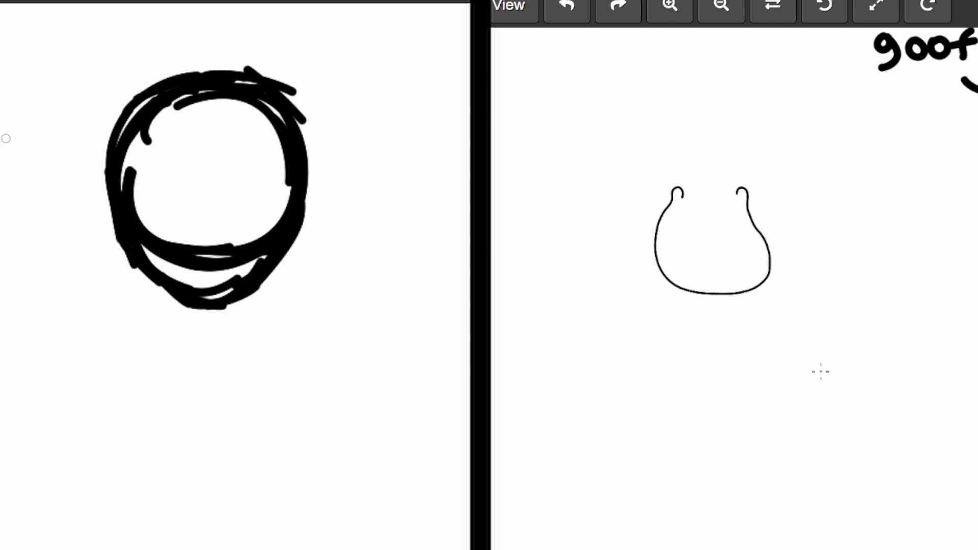
# - Erase the stray strokes and inner construction lines of Hinata's head, leaving only the outer face contour
pyautogui.click(774, 14)
pyautogui.moveTo(232, 63); pyautogui.dragTo(260, 68)
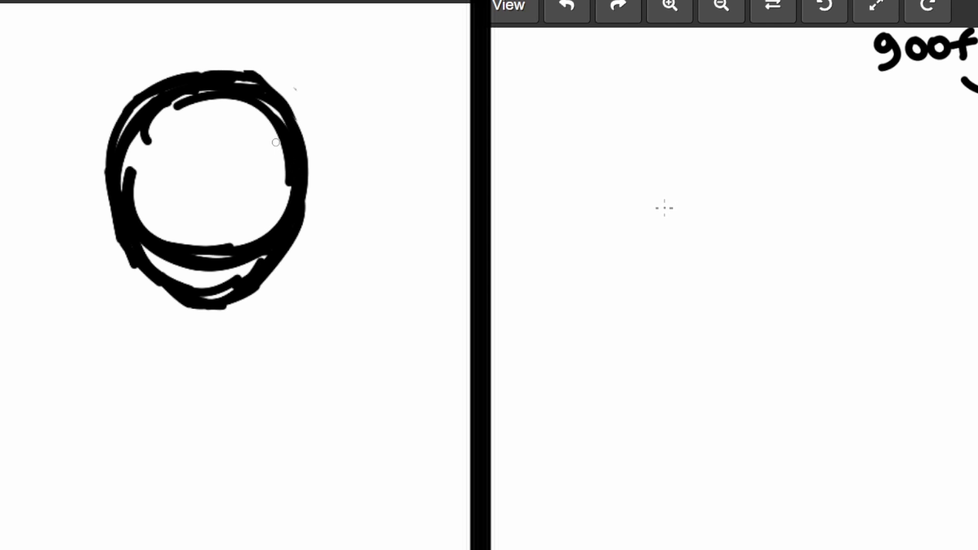
pyautogui.moveTo(276, 142)
pyautogui.mouseDown()
pyautogui.moveTo(282, 216)
pyautogui.moveTo(216, 295)
pyautogui.moveTo(180, 284)
pyautogui.moveTo(134, 233)
pyautogui.moveTo(128, 177)
pyautogui.moveTo(221, 106)
pyautogui.mouseUp()
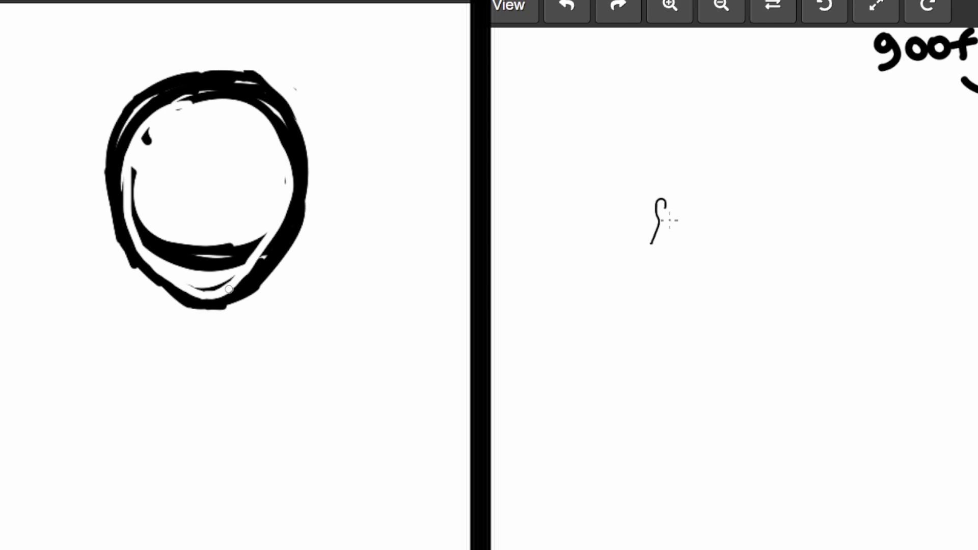
pyautogui.moveTo(286, 173)
pyautogui.mouseDown()
pyautogui.moveTo(287, 215)
pyautogui.moveTo(269, 248)
pyautogui.moveTo(214, 293)
pyautogui.moveTo(191, 287)
pyautogui.moveTo(249, 268)
pyautogui.moveTo(207, 285)
pyautogui.mouseUp()
pyautogui.moveTo(148, 132); pyautogui.dragTo(146, 142)
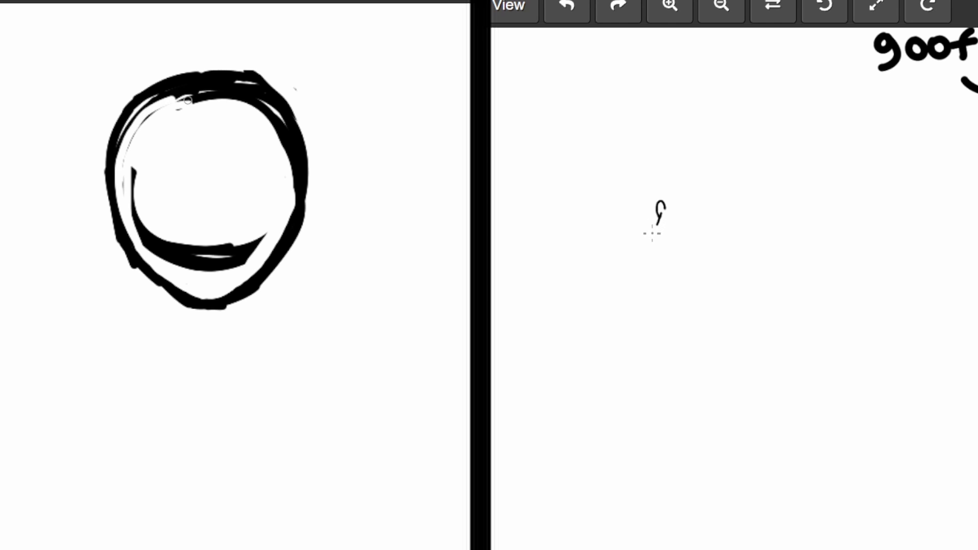
pyautogui.moveTo(286, 182)
pyautogui.mouseDown()
pyautogui.moveTo(282, 130)
pyautogui.moveTo(254, 95)
pyautogui.moveTo(209, 83)
pyautogui.moveTo(149, 103)
pyautogui.moveTo(124, 140)
pyautogui.moveTo(119, 190)
pyautogui.moveTo(149, 262)
pyautogui.mouseUp()
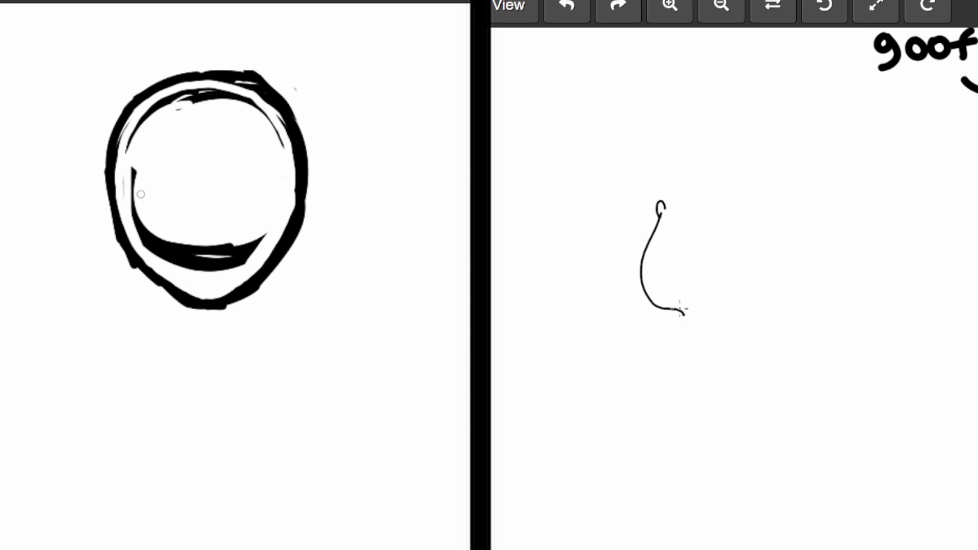
pyautogui.moveTo(140, 194)
pyautogui.mouseDown()
pyautogui.moveTo(151, 119)
pyautogui.moveTo(135, 154)
pyautogui.moveTo(144, 115)
pyautogui.moveTo(122, 158)
pyautogui.moveTo(123, 133)
pyautogui.moveTo(118, 176)
pyautogui.moveTo(121, 159)
pyautogui.moveTo(202, 97)
pyautogui.moveTo(166, 101)
pyautogui.moveTo(174, 111)
pyautogui.moveTo(221, 101)
pyautogui.moveTo(176, 95)
pyautogui.moveTo(254, 123)
pyautogui.moveTo(249, 105)
pyautogui.moveTo(229, 99)
pyautogui.moveTo(284, 132)
pyautogui.moveTo(285, 152)
pyautogui.moveTo(271, 122)
pyautogui.moveTo(225, 93)
pyautogui.moveTo(248, 99)
pyautogui.mouseUp()
pyautogui.moveTo(137, 162)
pyautogui.mouseDown()
pyautogui.moveTo(148, 246)
pyautogui.moveTo(171, 275)
pyautogui.moveTo(159, 258)
pyautogui.moveTo(195, 248)
pyautogui.moveTo(178, 225)
pyautogui.moveTo(168, 246)
pyautogui.moveTo(176, 243)
pyautogui.moveTo(162, 246)
pyautogui.moveTo(211, 269)
pyautogui.moveTo(233, 254)
pyautogui.mouseUp()
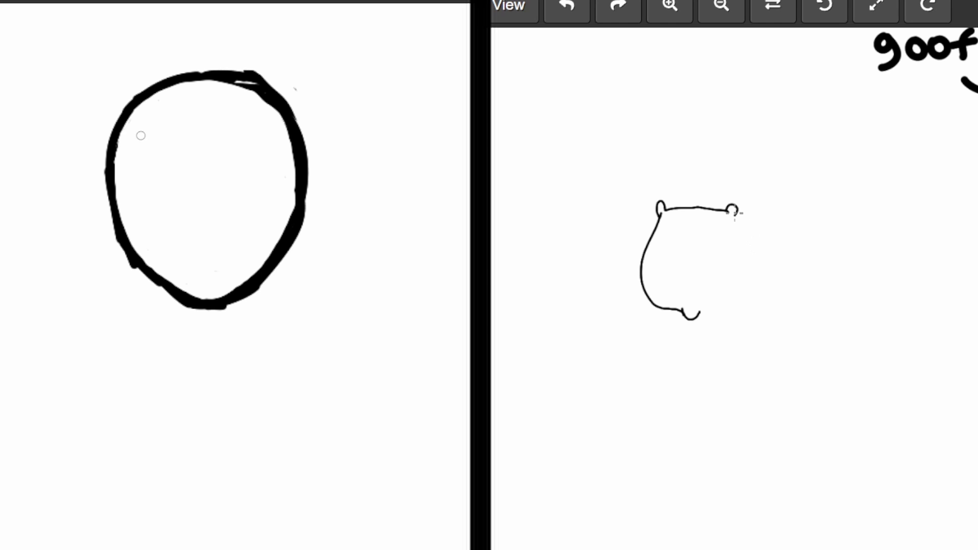
# - Draw Hinata's straight bangs across the forehead and long pointed side locks along both cheeks
pyautogui.moveTo(141, 130)
pyautogui.mouseDown()
pyautogui.moveTo(135, 152)
pyautogui.moveTo(195, 170)
pyautogui.moveTo(273, 156)
pyautogui.moveTo(274, 132)
pyautogui.moveTo(296, 271)
pyautogui.moveTo(310, 186)
pyautogui.moveTo(307, 252)
pyautogui.mouseUp()
pyautogui.moveTo(139, 140)
pyautogui.mouseDown()
pyautogui.moveTo(125, 157)
pyautogui.moveTo(118, 289)
pyautogui.mouseUp()
pyautogui.moveTo(101, 213)
pyautogui.mouseDown()
pyautogui.moveTo(116, 285)
pyautogui.moveTo(87, 148)
pyautogui.moveTo(102, 125)
pyautogui.mouseUp()
pyautogui.moveTo(310, 116); pyautogui.dragTo(324, 196)
pyautogui.moveTo(310, 245); pyautogui.dragTo(304, 288)
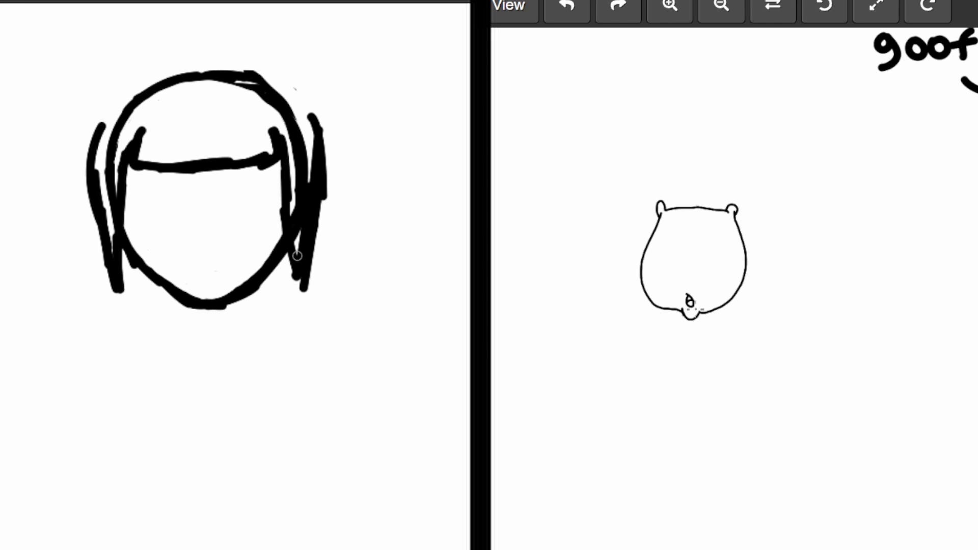
# - Draw the outer hair contour from the crown down the right side of the head, ending in jagged tips
pyautogui.click(187, 35)
pyautogui.moveTo(188, 36); pyautogui.dragTo(281, 57)
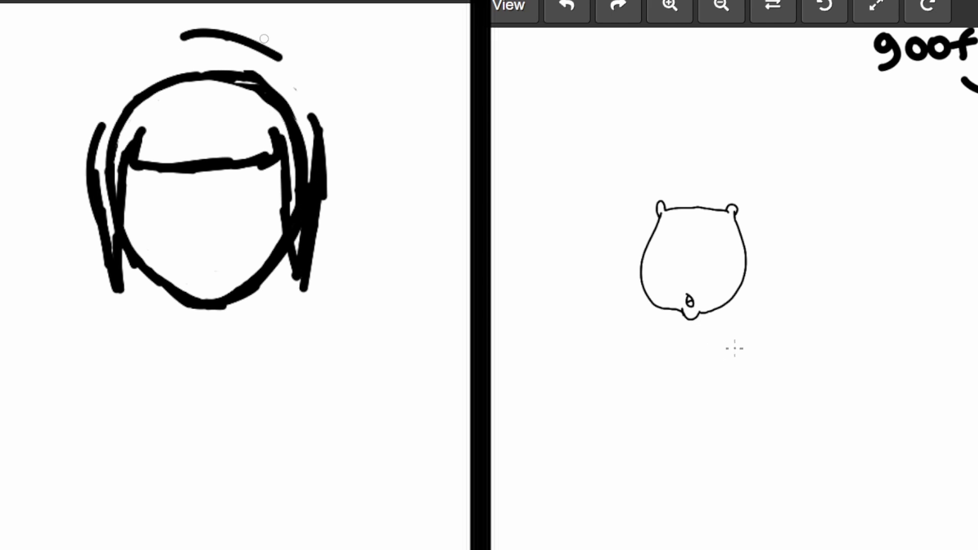
pyautogui.moveTo(232, 32); pyautogui.dragTo(311, 74)
pyautogui.moveTo(201, 30)
pyautogui.mouseDown()
pyautogui.moveTo(299, 56)
pyautogui.moveTo(246, 35)
pyautogui.moveTo(337, 93)
pyautogui.mouseUp()
pyautogui.moveTo(305, 61)
pyautogui.mouseDown()
pyautogui.moveTo(342, 129)
pyautogui.moveTo(382, 167)
pyautogui.moveTo(355, 177)
pyautogui.moveTo(366, 192)
pyautogui.moveTo(360, 183)
pyautogui.moveTo(313, 227)
pyautogui.mouseUp()
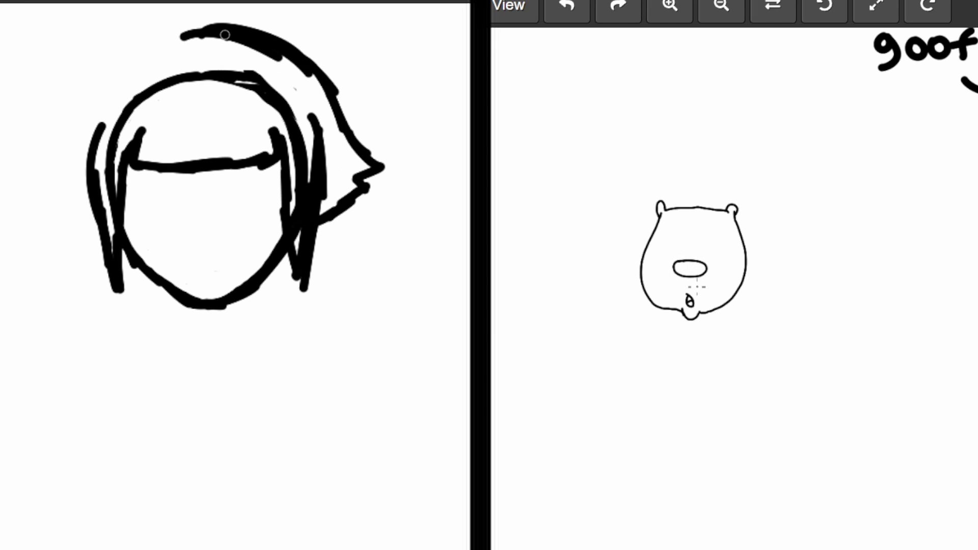
# - Draw the matching outer hair on the left side of the head, erase its excess strokes and pull its contour inward
pyautogui.moveTo(223, 31)
pyautogui.mouseDown()
pyautogui.moveTo(147, 35)
pyautogui.moveTo(109, 53)
pyautogui.moveTo(65, 115)
pyautogui.moveTo(21, 199)
pyautogui.moveTo(51, 218)
pyautogui.moveTo(20, 232)
pyautogui.moveTo(89, 261)
pyautogui.moveTo(71, 226)
pyautogui.moveTo(17, 193)
pyautogui.moveTo(49, 185)
pyautogui.moveTo(19, 167)
pyautogui.moveTo(79, 86)
pyautogui.moveTo(30, 144)
pyautogui.moveTo(68, 126)
pyautogui.mouseUp()
pyautogui.moveTo(86, 91); pyautogui.dragTo(49, 167)
pyautogui.moveTo(11, 205); pyautogui.dragTo(13, 213)
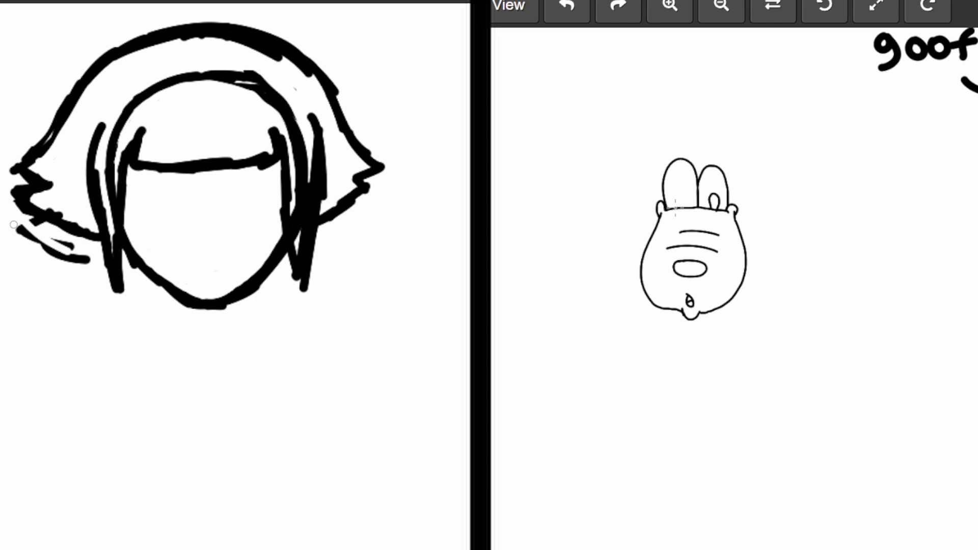
pyautogui.moveTo(14, 224)
pyautogui.mouseDown()
pyautogui.moveTo(79, 268)
pyautogui.moveTo(76, 260)
pyautogui.moveTo(96, 260)
pyautogui.moveTo(44, 232)
pyautogui.moveTo(15, 201)
pyautogui.mouseUp()
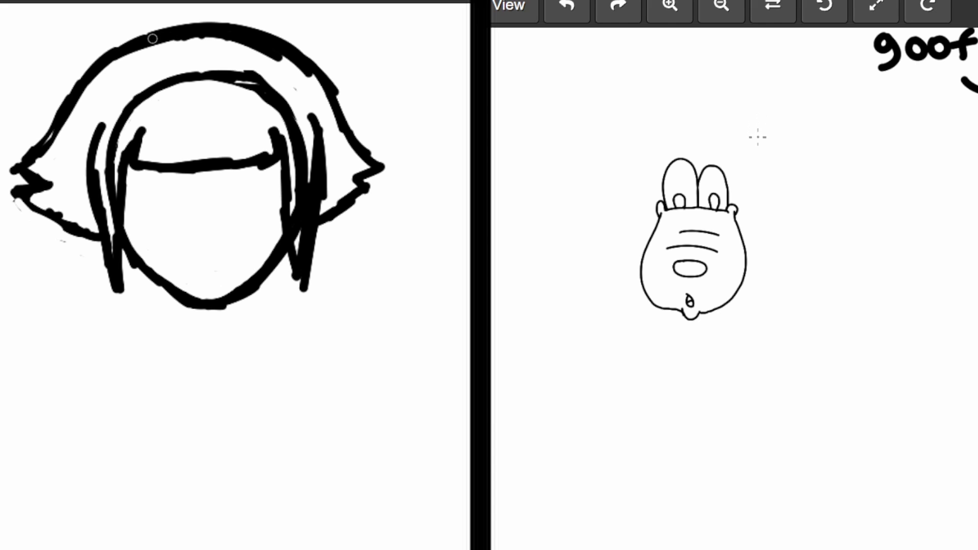
pyautogui.moveTo(153, 39)
pyautogui.mouseDown()
pyautogui.moveTo(102, 68)
pyautogui.moveTo(41, 167)
pyautogui.moveTo(65, 193)
pyautogui.moveTo(47, 212)
pyautogui.moveTo(109, 231)
pyautogui.mouseUp()
# - Outline Goofy's two-bump forehead and long hanging ears around the eyes and muzzle
pyautogui.moveTo(693, 146)
pyautogui.mouseDown()
pyautogui.moveTo(671, 135)
pyautogui.moveTo(663, 146)
pyautogui.moveTo(605, 320)
pyautogui.mouseUp()
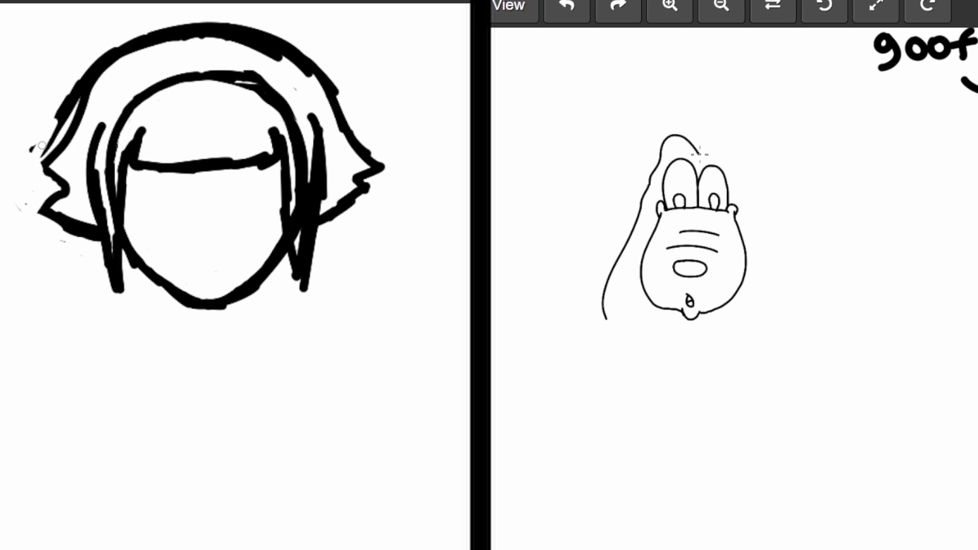
pyautogui.moveTo(702, 155); pyautogui.dragTo(712, 145)
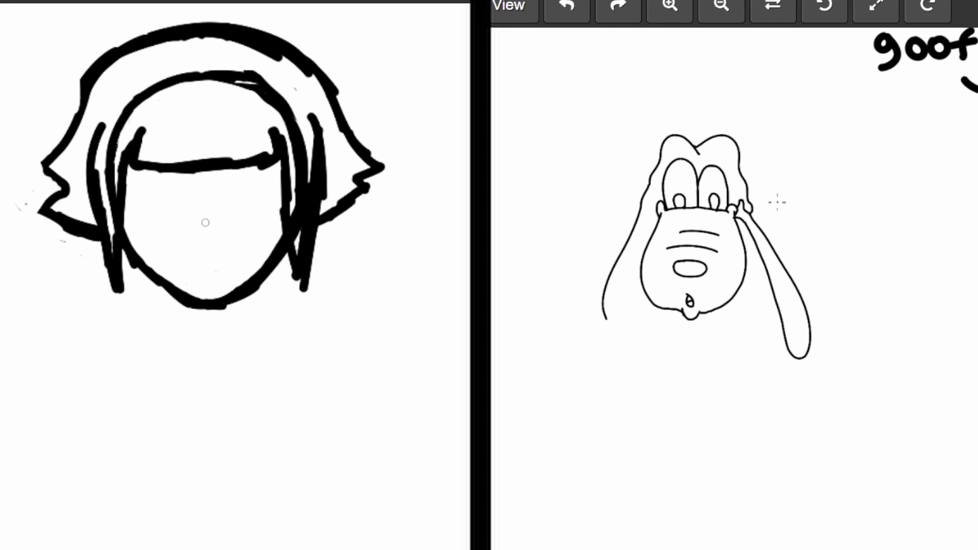
# - Draw Hinata's neckline and V-shaped collar below the chin, with inner fold lines on both sides
pyautogui.moveTo(431, 189); pyautogui.dragTo(448, 61)
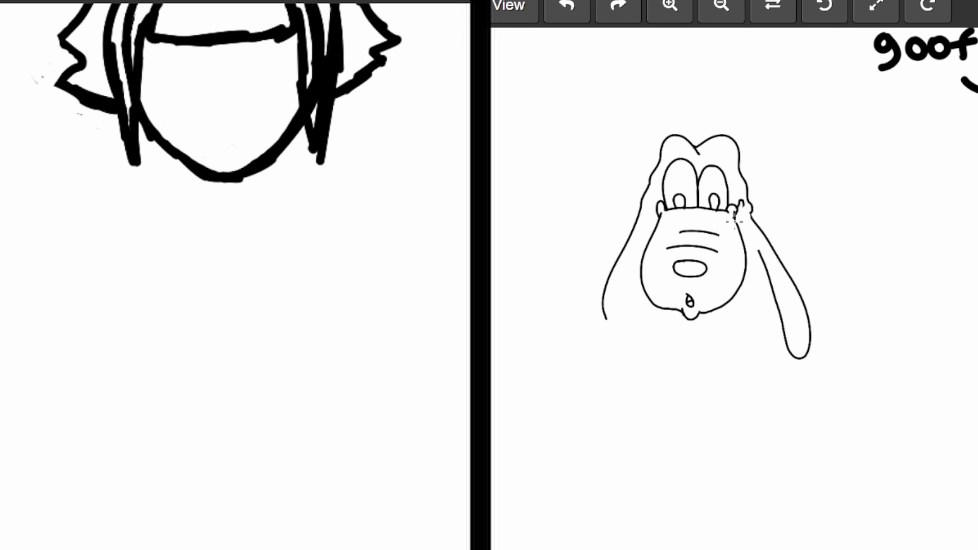
pyautogui.moveTo(173, 218)
pyautogui.mouseDown()
pyautogui.moveTo(184, 190)
pyautogui.moveTo(250, 200)
pyautogui.moveTo(224, 189)
pyautogui.moveTo(249, 188)
pyautogui.moveTo(226, 188)
pyautogui.moveTo(264, 191)
pyautogui.moveTo(254, 188)
pyautogui.moveTo(272, 224)
pyautogui.mouseUp()
pyautogui.moveTo(177, 197); pyautogui.dragTo(171, 223)
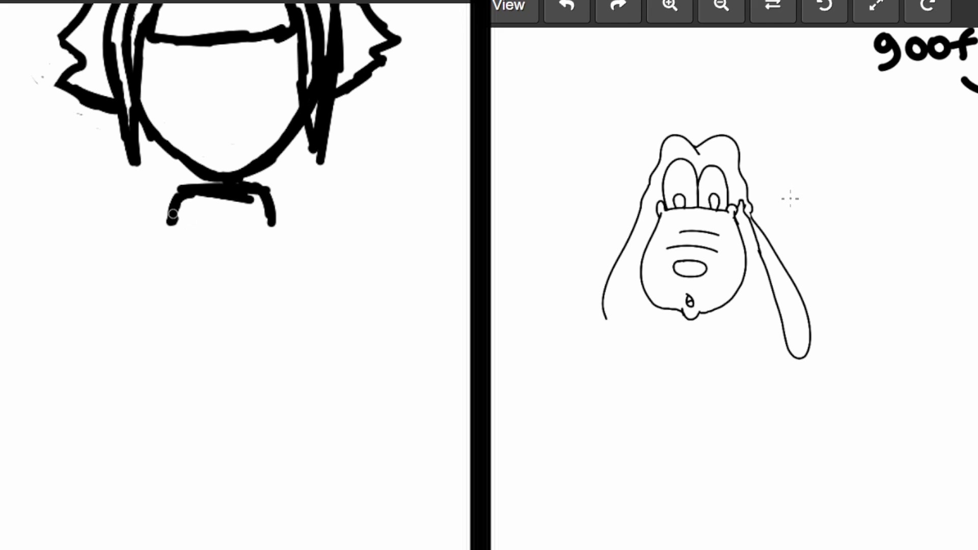
pyautogui.moveTo(153, 201)
pyautogui.mouseDown()
pyautogui.moveTo(233, 248)
pyautogui.moveTo(312, 181)
pyautogui.mouseUp()
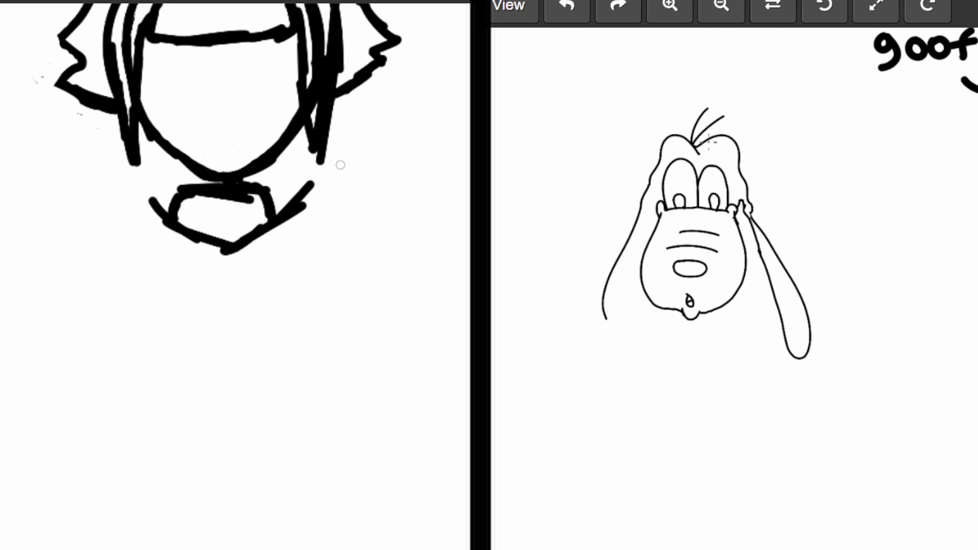
pyautogui.moveTo(293, 139)
pyautogui.mouseDown()
pyautogui.moveTo(314, 180)
pyautogui.moveTo(291, 196)
pyautogui.mouseUp()
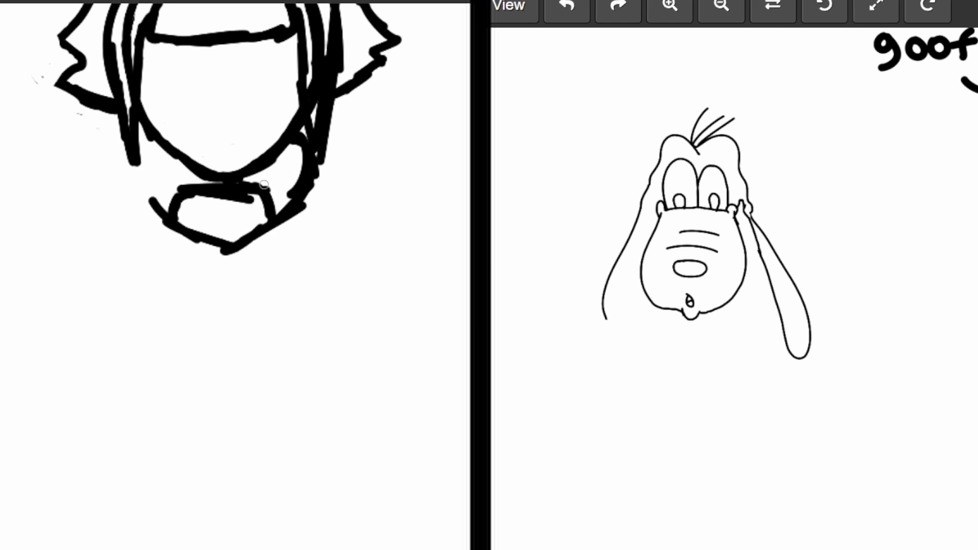
pyautogui.moveTo(171, 224)
pyautogui.mouseDown()
pyautogui.moveTo(142, 191)
pyautogui.moveTo(153, 212)
pyautogui.mouseUp()
pyautogui.moveTo(143, 192)
pyautogui.mouseDown()
pyautogui.moveTo(162, 137)
pyautogui.moveTo(163, 185)
pyautogui.moveTo(148, 192)
pyautogui.mouseUp()
pyautogui.moveTo(281, 151); pyautogui.dragTo(299, 181)
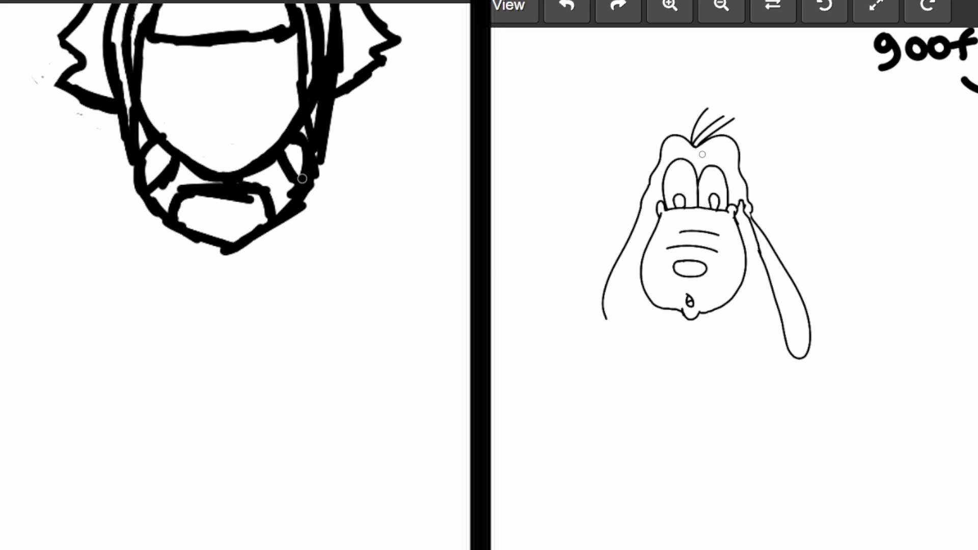
# - Draw the wide rounded hood around Hinata's collar, curving from both sides of the hair to a point below the neck
pyautogui.moveTo(364, 179); pyautogui.dragTo(329, 193)
pyautogui.moveTo(298, 113)
pyautogui.mouseDown()
pyautogui.moveTo(320, 163)
pyautogui.moveTo(305, 179)
pyautogui.moveTo(305, 226)
pyautogui.moveTo(174, 269)
pyautogui.mouseUp()
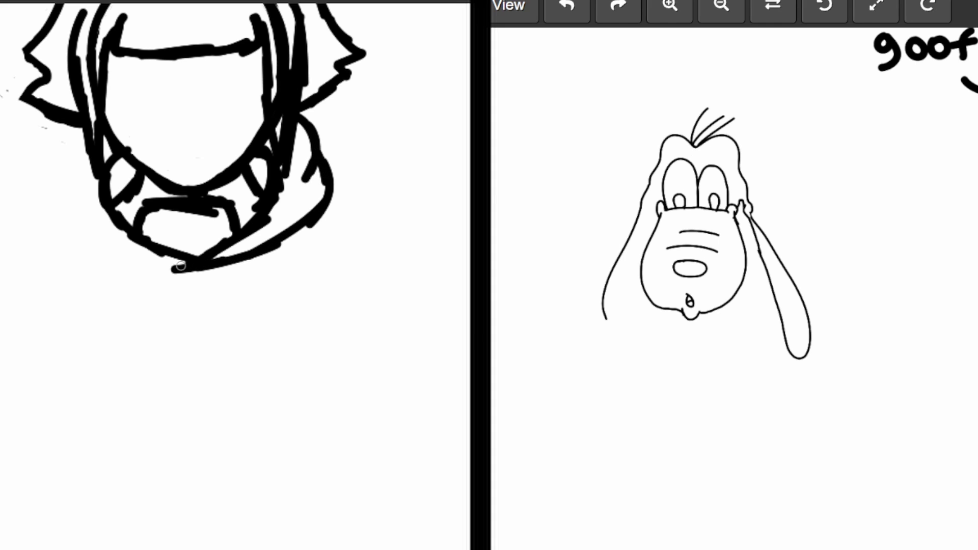
pyautogui.moveTo(99, 231); pyautogui.dragTo(178, 266)
pyautogui.moveTo(81, 180)
pyautogui.mouseDown()
pyautogui.moveTo(53, 149)
pyautogui.moveTo(82, 125)
pyautogui.mouseUp()
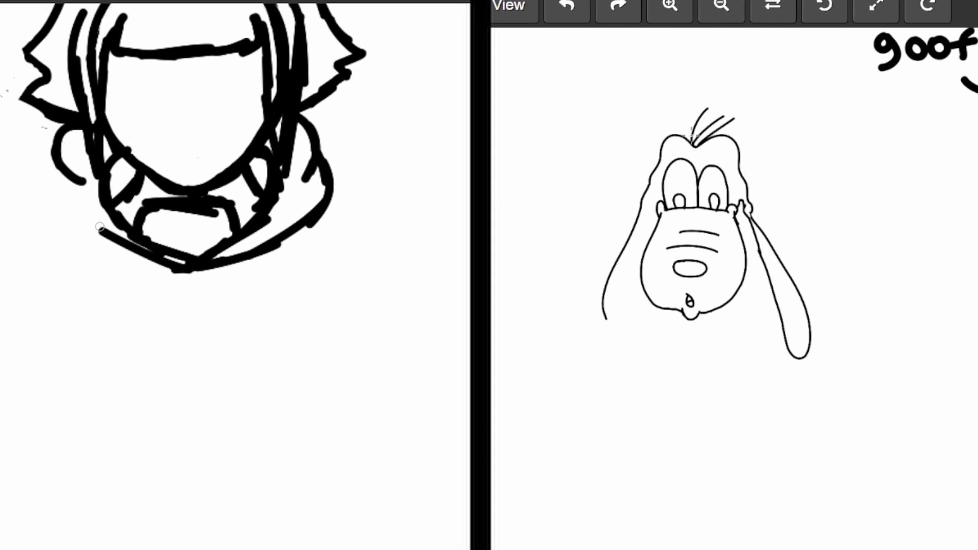
pyautogui.moveTo(177, 270)
pyautogui.mouseDown()
pyautogui.moveTo(68, 216)
pyautogui.moveTo(55, 171)
pyautogui.moveTo(64, 208)
pyautogui.mouseUp()
# - Draw Hinata's wide smiling mouth and the curled lower edge of Goofy's hat, undoing the dot above the mouth
pyautogui.moveTo(730, 130); pyautogui.dragTo(732, 138)
pyautogui.moveTo(423, 197); pyautogui.dragTo(411, 190)
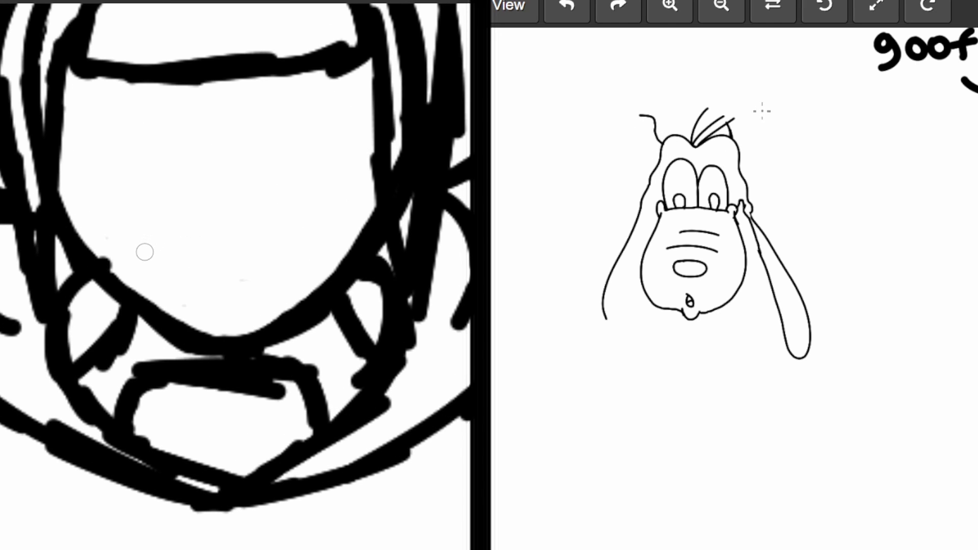
pyautogui.moveTo(144, 252)
pyautogui.mouseDown()
pyautogui.moveTo(154, 266)
pyautogui.moveTo(216, 266)
pyautogui.moveTo(290, 263)
pyautogui.moveTo(301, 249)
pyautogui.moveTo(292, 271)
pyautogui.mouseUp()
pyautogui.moveTo(626, 104); pyautogui.dragTo(641, 95)
pyautogui.click(195, 228)
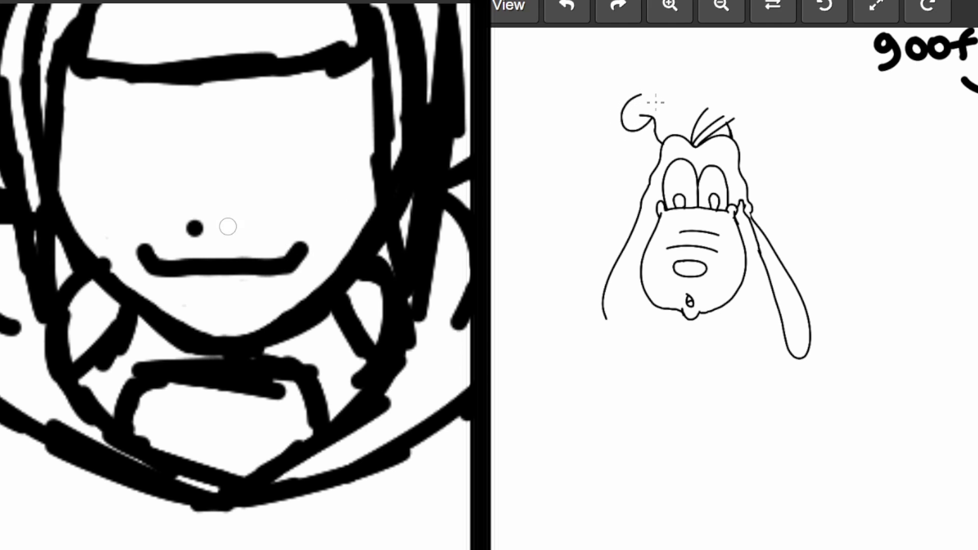
pyautogui.hotkey('ctrl', 'z')
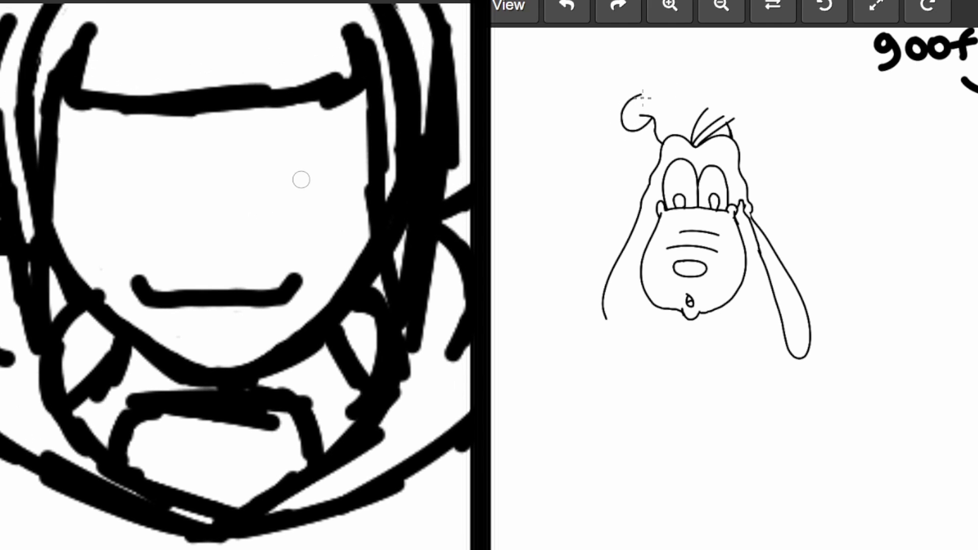
# - Draw the crown and curved band lines of Goofy's hat, and Hinata's right-hand upper eyelid and eyebrow
pyautogui.moveTo(637, 93)
pyautogui.mouseDown()
pyautogui.moveTo(669, 51)
pyautogui.moveTo(690, 49)
pyautogui.moveTo(714, 65)
pyautogui.moveTo(708, 80)
pyautogui.moveTo(729, 120)
pyautogui.mouseUp()
pyautogui.moveTo(259, 177)
pyautogui.mouseDown()
pyautogui.moveTo(295, 164)
pyautogui.moveTo(334, 183)
pyautogui.mouseUp()
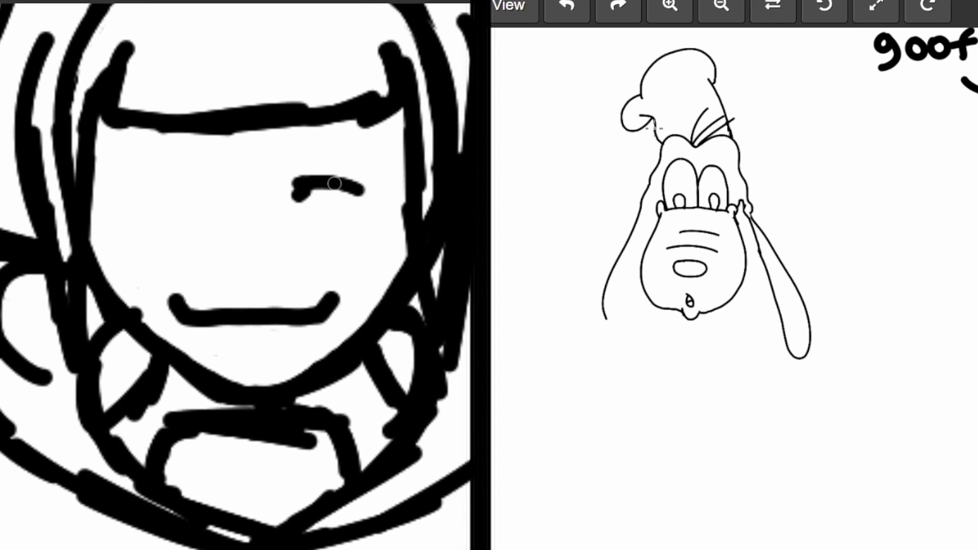
pyautogui.moveTo(656, 128)
pyautogui.mouseDown()
pyautogui.moveTo(699, 105)
pyautogui.moveTo(719, 107)
pyautogui.mouseUp()
pyautogui.moveTo(352, 184); pyautogui.dragTo(376, 202)
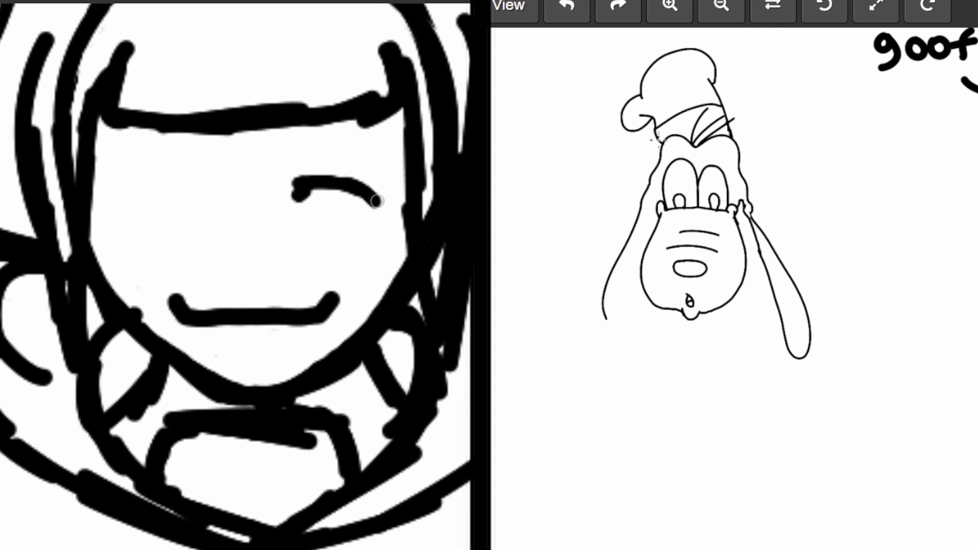
pyautogui.moveTo(658, 137); pyautogui.dragTo(719, 118)
pyautogui.moveTo(306, 147); pyautogui.dragTo(384, 155)
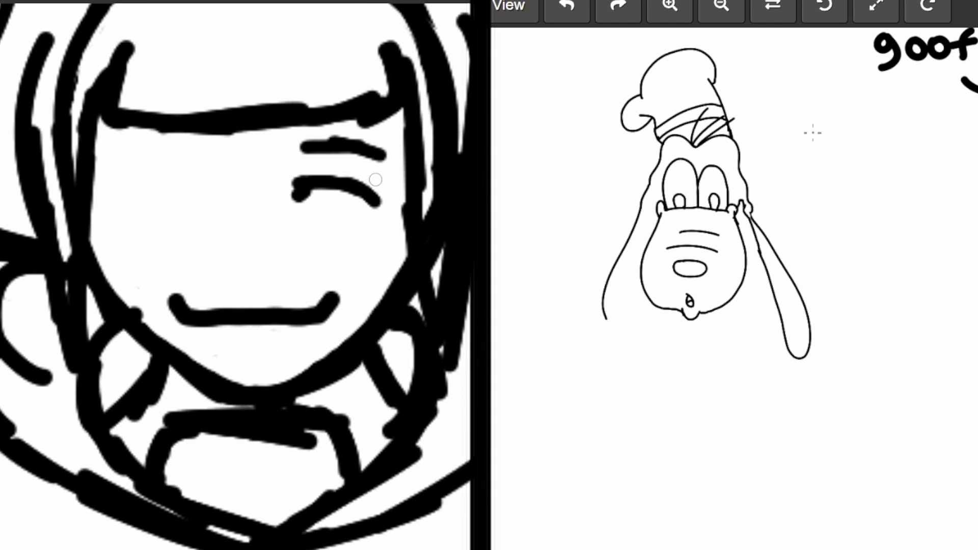
# - Complete Hinata's right-hand eye with a lower lid and two iris sides, and shift the eye slightly up and outward
pyautogui.moveTo(301, 236)
pyautogui.mouseDown()
pyautogui.moveTo(377, 243)
pyautogui.moveTo(354, 244)
pyautogui.moveTo(356, 236)
pyautogui.mouseUp()
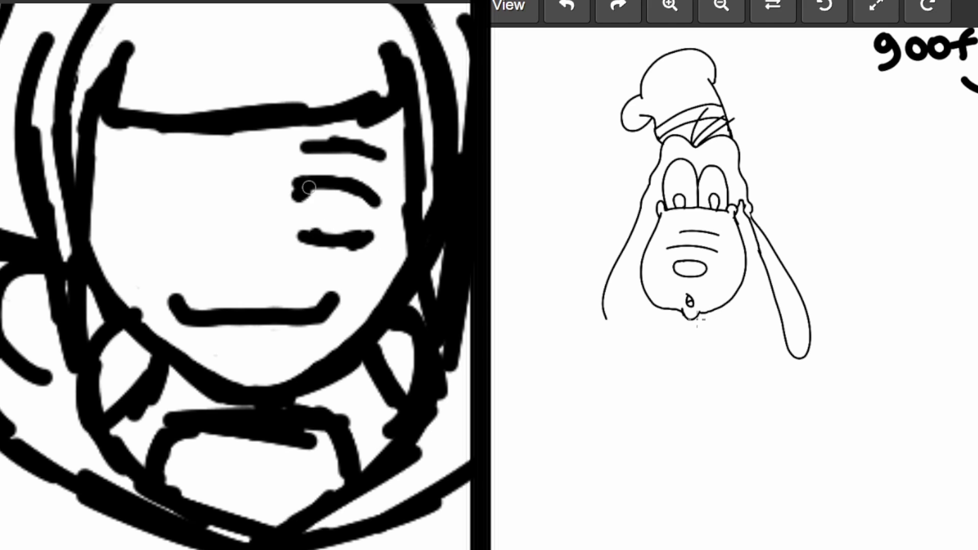
pyautogui.moveTo(308, 185); pyautogui.dragTo(306, 232)
pyautogui.moveTo(365, 200); pyautogui.dragTo(359, 232)
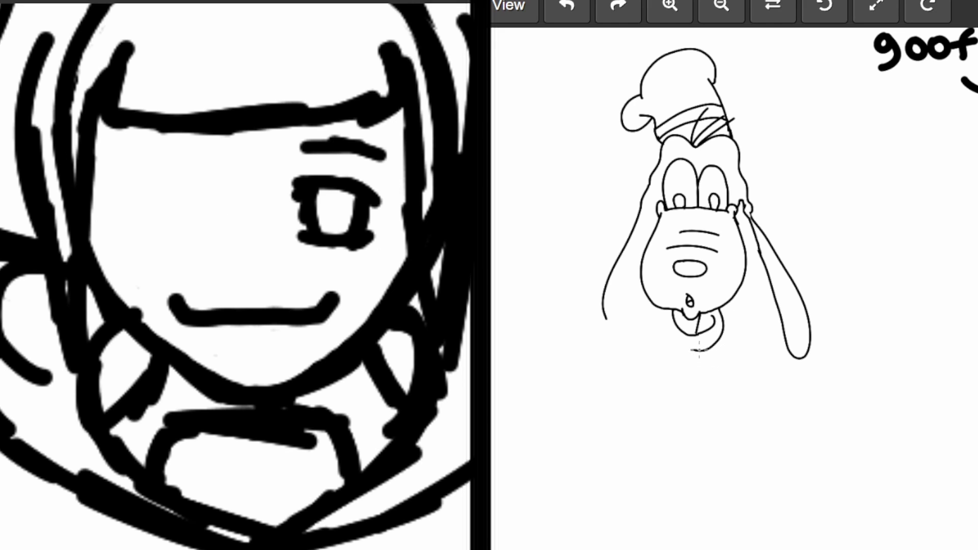
pyautogui.moveTo(324, 163); pyautogui.dragTo(245, 176)
pyautogui.moveTo(333, 214); pyautogui.dragTo(345, 201)
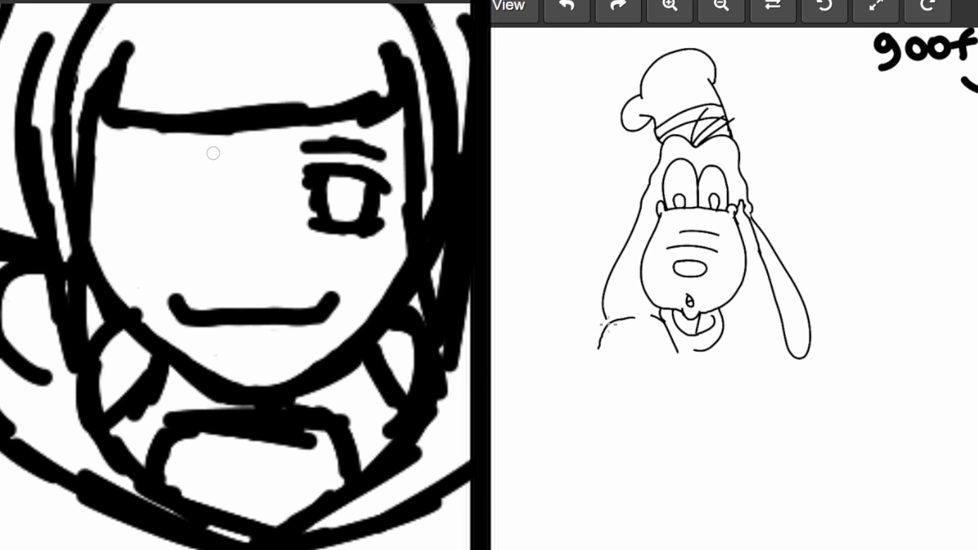
pyautogui.moveTo(225, 159); pyautogui.dragTo(158, 158)
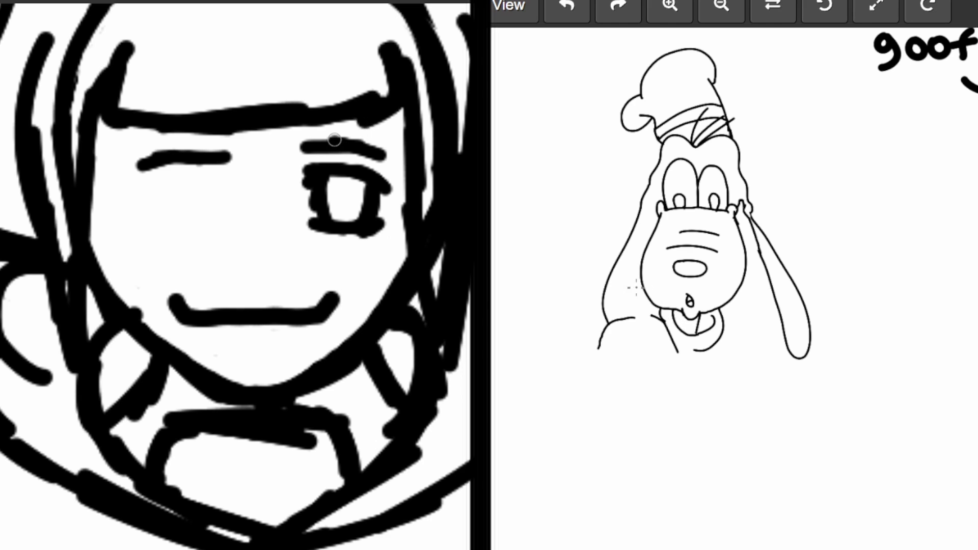
pyautogui.hotkey('ctrl', 'z')
pyautogui.hotkey('ctrl', 'z')
pyautogui.hotkey('ctrl', 'z')
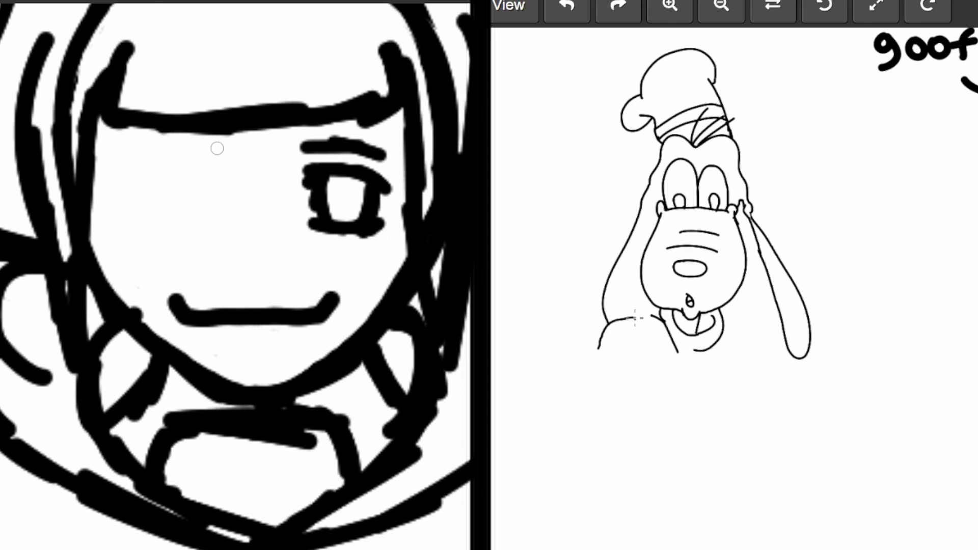
# - Draw Hinata's left-hand eyebrow and the outline of Goofy's bent arm, from the shoulder around the elbow to both forearm edges
pyautogui.moveTo(221, 147)
pyautogui.mouseDown()
pyautogui.moveTo(152, 155)
pyautogui.moveTo(166, 149)
pyautogui.mouseUp()
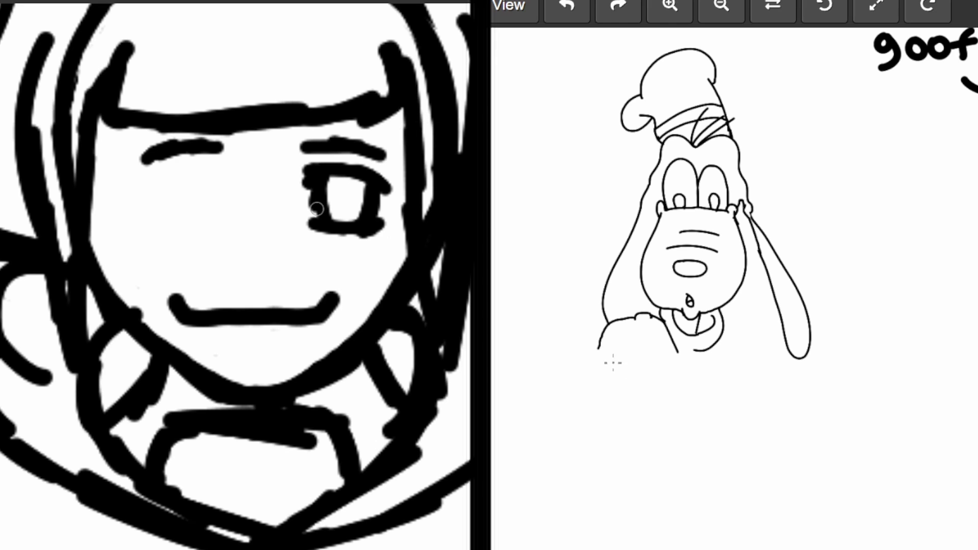
pyautogui.moveTo(742, 378)
pyautogui.mouseDown()
pyautogui.moveTo(781, 255)
pyautogui.moveTo(782, 271)
pyautogui.mouseUp()
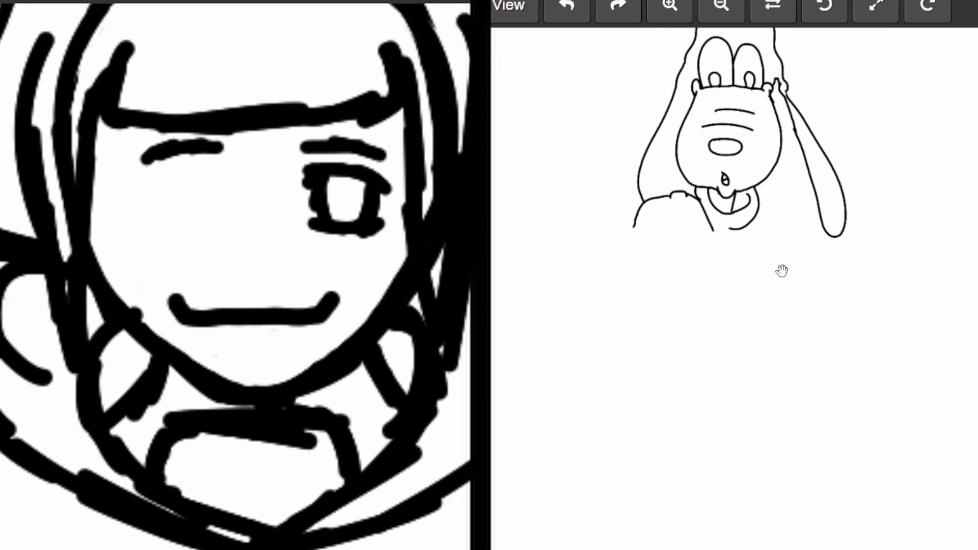
pyautogui.moveTo(642, 233)
pyautogui.mouseDown()
pyautogui.moveTo(633, 252)
pyautogui.moveTo(591, 232)
pyautogui.mouseUp()
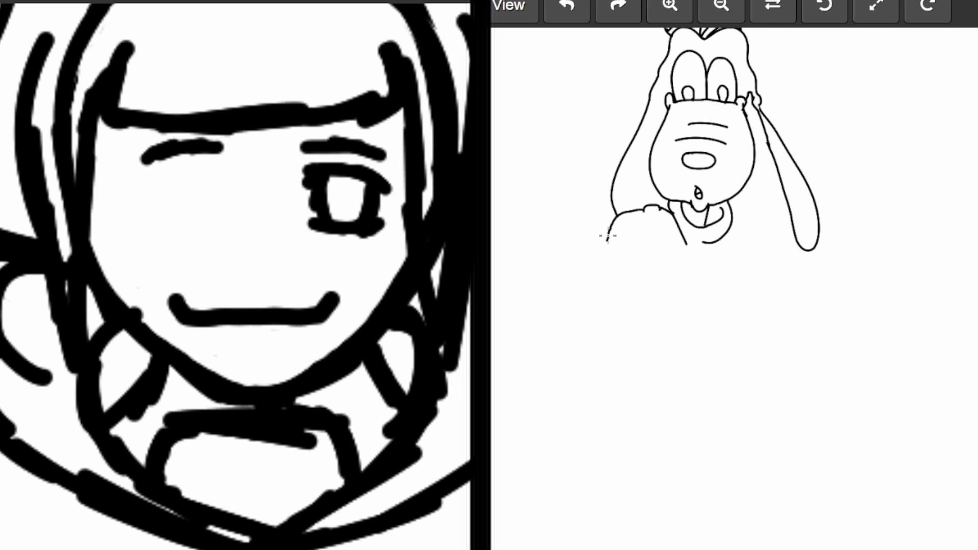
pyautogui.moveTo(578, 278)
pyautogui.mouseDown()
pyautogui.moveTo(527, 365)
pyautogui.moveTo(526, 393)
pyautogui.moveTo(602, 388)
pyautogui.mouseUp()
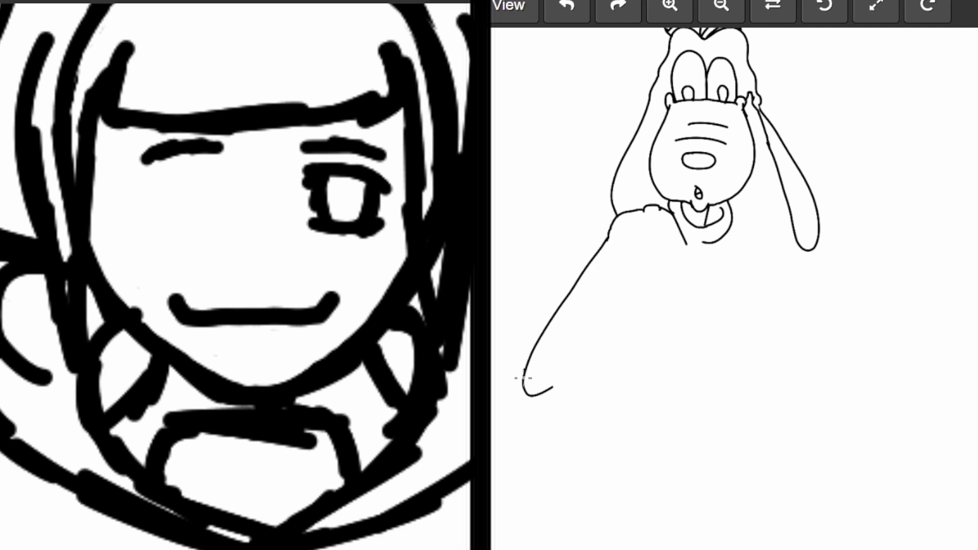
pyautogui.moveTo(571, 396); pyautogui.dragTo(611, 386)
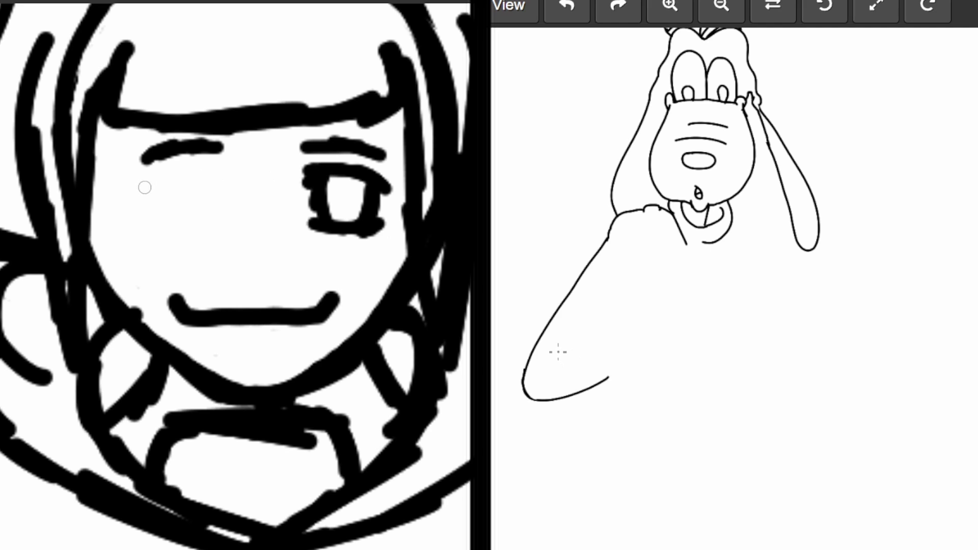
pyautogui.moveTo(560, 351); pyautogui.dragTo(609, 344)
# - Draw Hinata's left-hand eye with an upper lid, a curved lower lid and two iris sides
pyautogui.moveTo(146, 184); pyautogui.dragTo(219, 177)
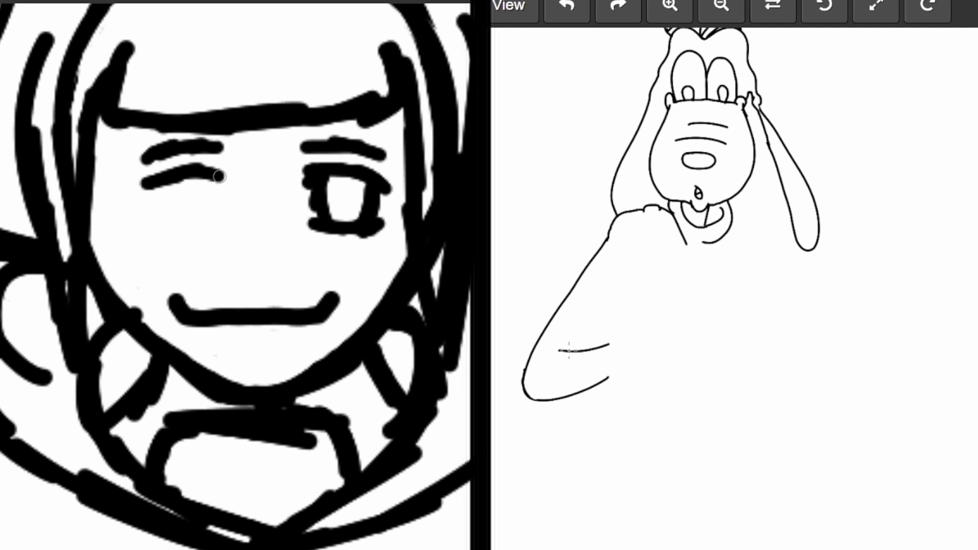
pyautogui.click(157, 224)
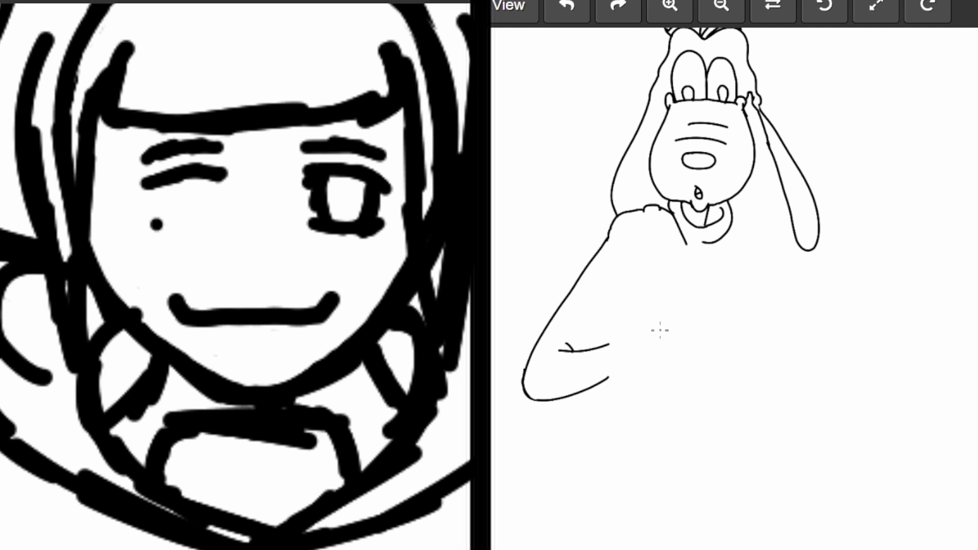
pyautogui.moveTo(153, 221)
pyautogui.mouseDown()
pyautogui.moveTo(183, 236)
pyautogui.moveTo(227, 223)
pyautogui.mouseUp()
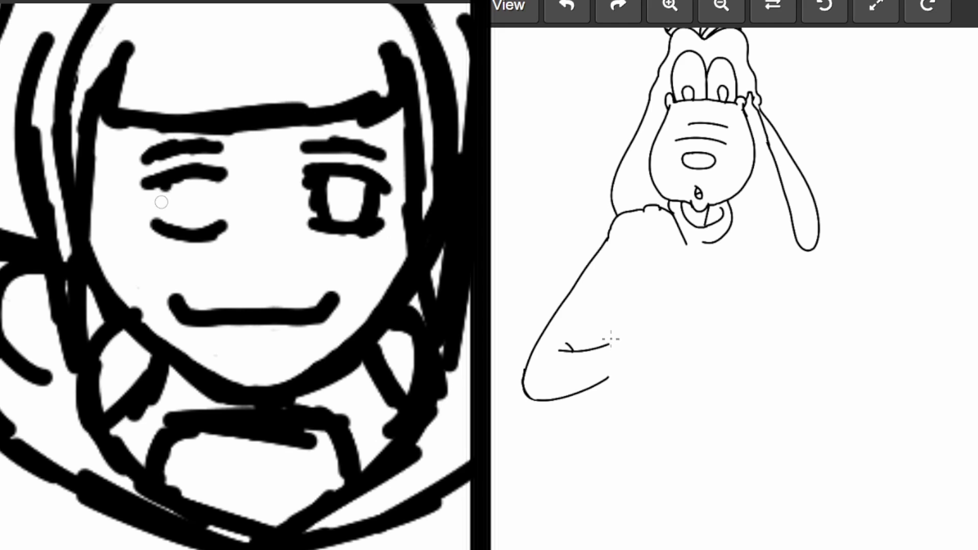
pyautogui.moveTo(162, 188); pyautogui.dragTo(166, 225)
pyautogui.moveTo(209, 177); pyautogui.dragTo(207, 227)
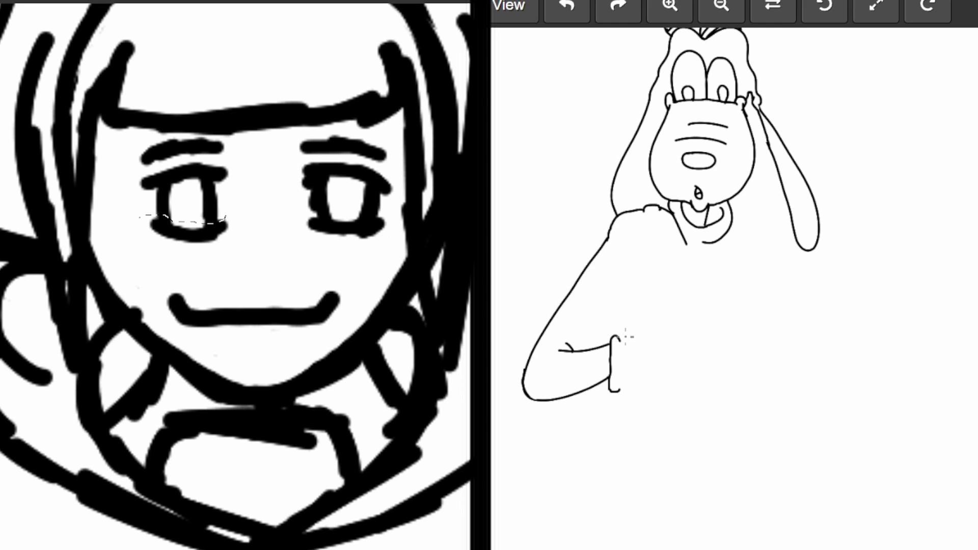
# - Nudge the lower lid of Hinata's left-hand eye slightly left, deselect it, and add the rolled cuff on Goofy's forearm
pyautogui.moveTo(225, 221); pyautogui.dragTo(138, 222)
pyautogui.press('Left')
pyautogui.press('Left')
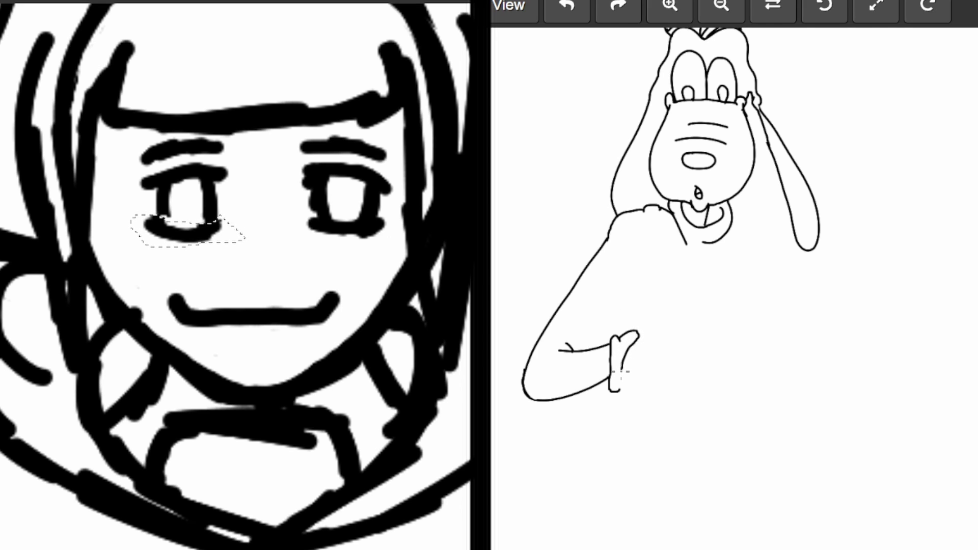
pyautogui.moveTo(622, 379); pyautogui.dragTo(634, 378)
pyautogui.hotkey('ctrl', 'd')
# - Erase the inner hair curves around Hinata's fringe and draw the upper edge of Goofy's wrist
pyautogui.scroll(-1, 115, 482)
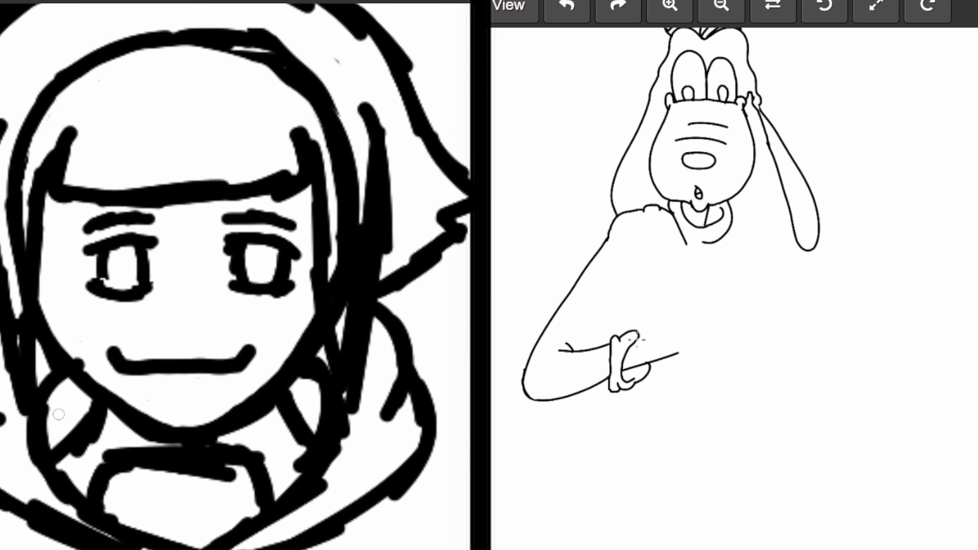
pyautogui.moveTo(638, 339); pyautogui.dragTo(672, 330)
pyautogui.moveTo(23, 301)
pyautogui.mouseDown()
pyautogui.moveTo(21, 164)
pyautogui.moveTo(34, 108)
pyautogui.moveTo(104, 76)
pyautogui.moveTo(138, 73)
pyautogui.moveTo(127, 58)
pyautogui.moveTo(292, 74)
pyautogui.mouseUp()
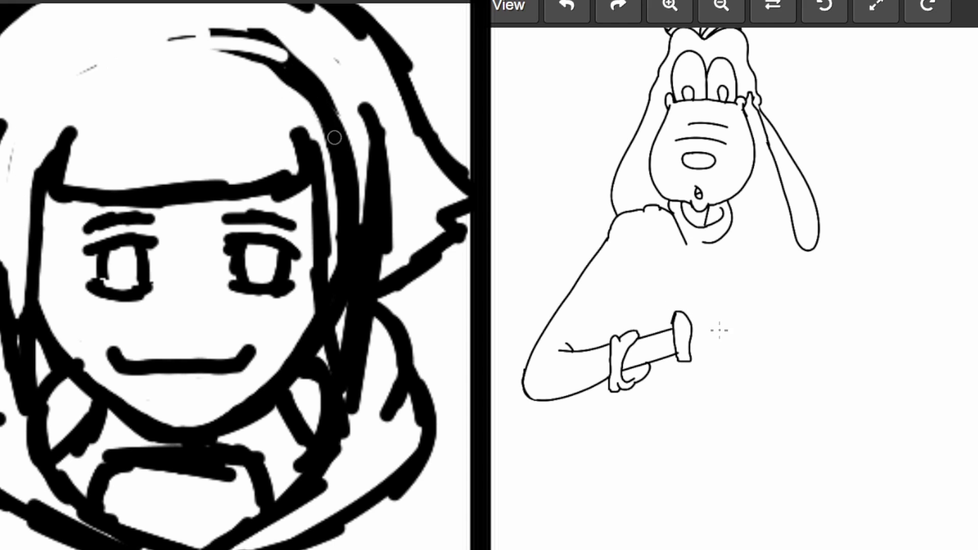
pyautogui.moveTo(332, 307)
pyautogui.mouseDown()
pyautogui.moveTo(346, 145)
pyautogui.moveTo(339, 285)
pyautogui.moveTo(346, 212)
pyautogui.moveTo(332, 103)
pyautogui.moveTo(278, 75)
pyautogui.moveTo(301, 80)
pyautogui.moveTo(180, 39)
pyautogui.moveTo(246, 73)
pyautogui.moveTo(328, 92)
pyautogui.moveTo(340, 143)
pyautogui.moveTo(340, 118)
pyautogui.moveTo(313, 70)
pyautogui.moveTo(127, 39)
pyautogui.moveTo(117, 74)
pyautogui.moveTo(336, 56)
pyautogui.moveTo(258, 45)
pyautogui.moveTo(314, 51)
pyautogui.moveTo(273, 43)
pyautogui.mouseUp()
# - Draw the right-hand side line of Hinata's jacket below the hood and a wide rounded hem band with a wavy upper edge
pyautogui.scroll(-5, 273, 42)
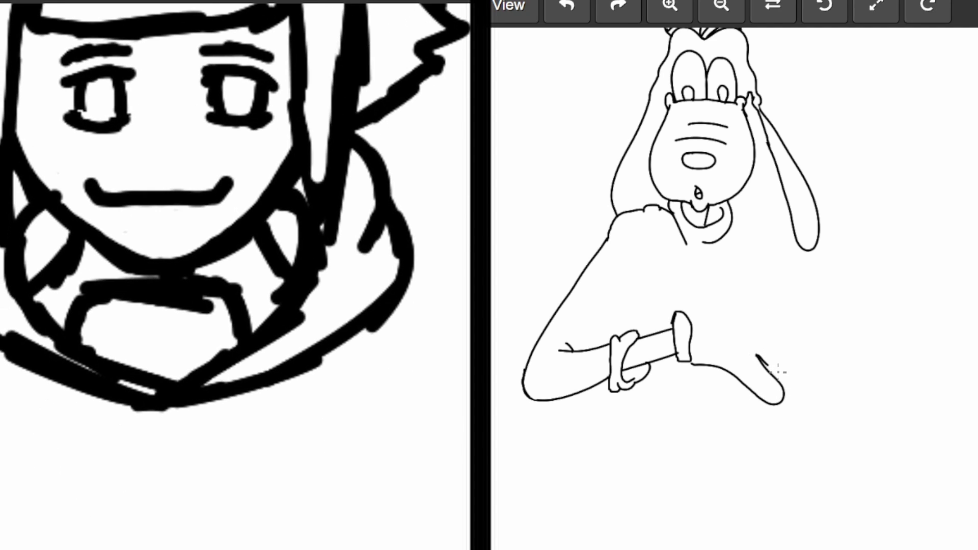
pyautogui.scroll(-5, 182, 211)
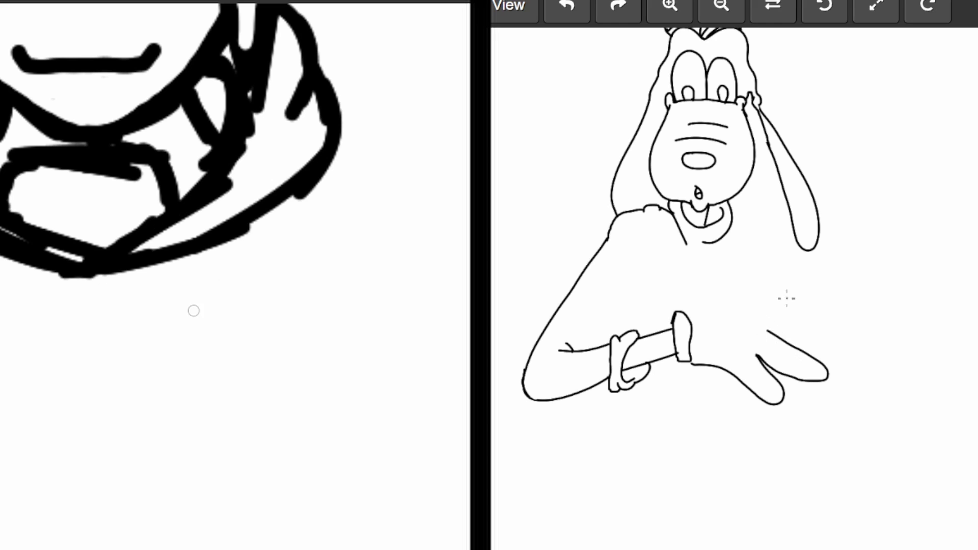
pyautogui.moveTo(153, 204)
pyautogui.mouseDown()
pyautogui.moveTo(196, 318)
pyautogui.moveTo(228, 216)
pyautogui.mouseUp()
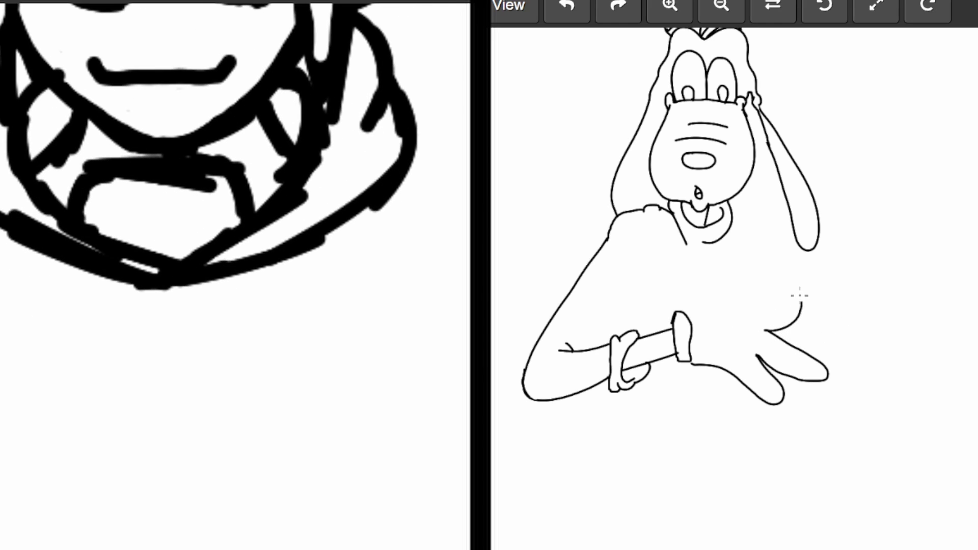
pyautogui.scroll(-1, 329, 244)
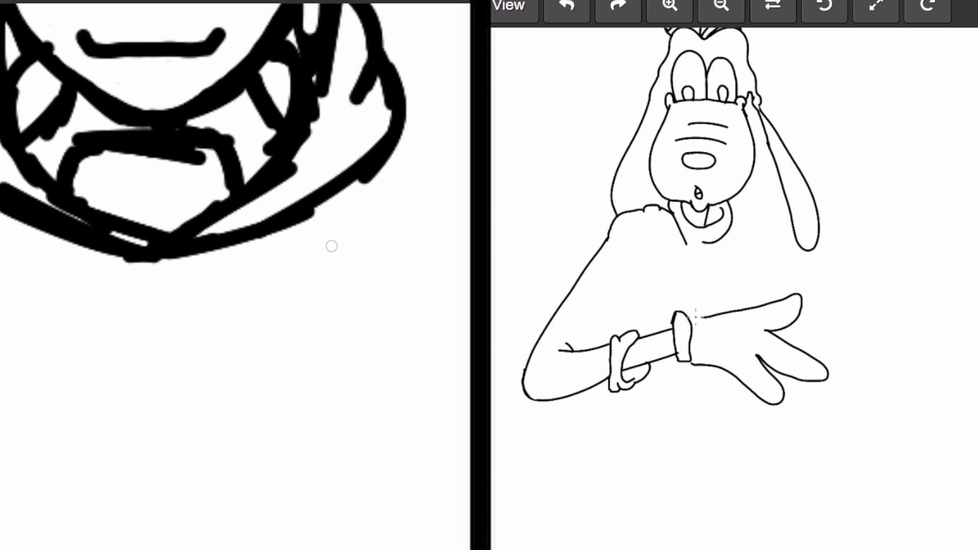
pyautogui.moveTo(330, 237); pyautogui.dragTo(332, 335)
pyautogui.scroll(-5, 332, 335)
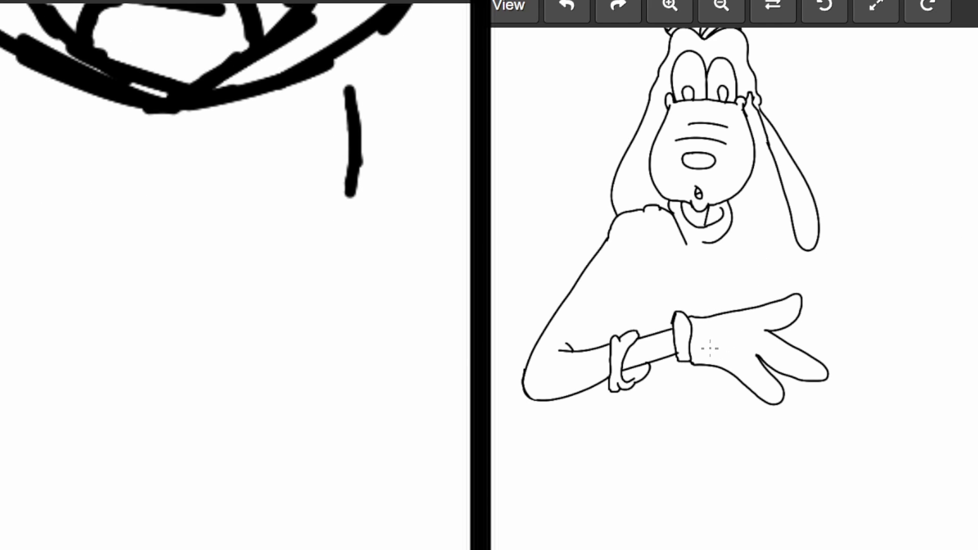
pyautogui.moveTo(5, 387)
pyautogui.mouseDown()
pyautogui.moveTo(114, 397)
pyautogui.moveTo(352, 389)
pyautogui.moveTo(397, 407)
pyautogui.moveTo(386, 459)
pyautogui.moveTo(288, 473)
pyautogui.moveTo(1, 461)
pyautogui.mouseUp()
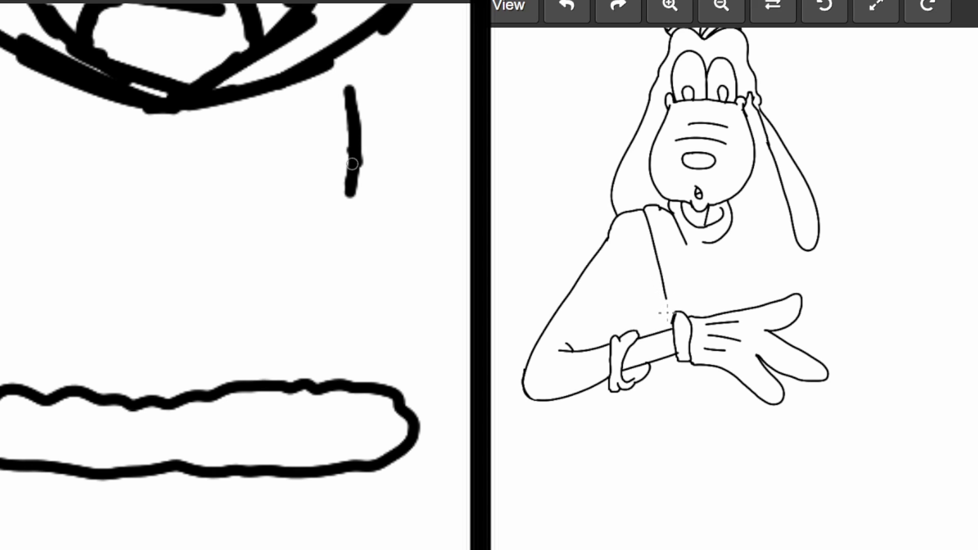
pyautogui.moveTo(345, 181)
pyautogui.mouseDown()
pyautogui.moveTo(349, 301)
pyautogui.moveTo(345, 256)
pyautogui.moveTo(373, 410)
pyautogui.mouseUp()
pyautogui.moveTo(354, 336)
pyautogui.mouseDown()
pyautogui.moveTo(374, 362)
pyautogui.moveTo(380, 412)
pyautogui.mouseUp()
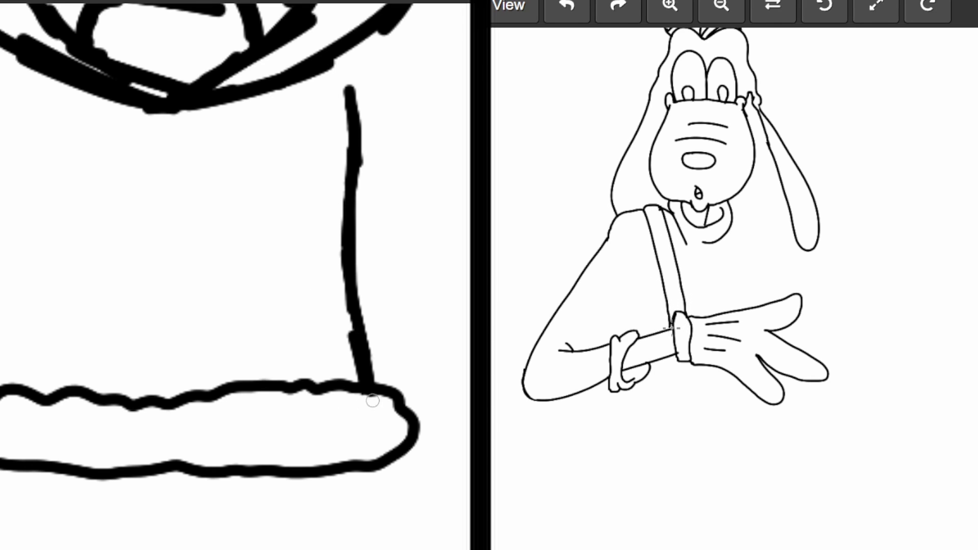
# - Lasso Hinata's jacket body and hem, then transform the selection to make it narrower and reposition it beneath the hood
pyautogui.scroll(6, 380, 412)
pyautogui.scroll(-4, 385, 224)
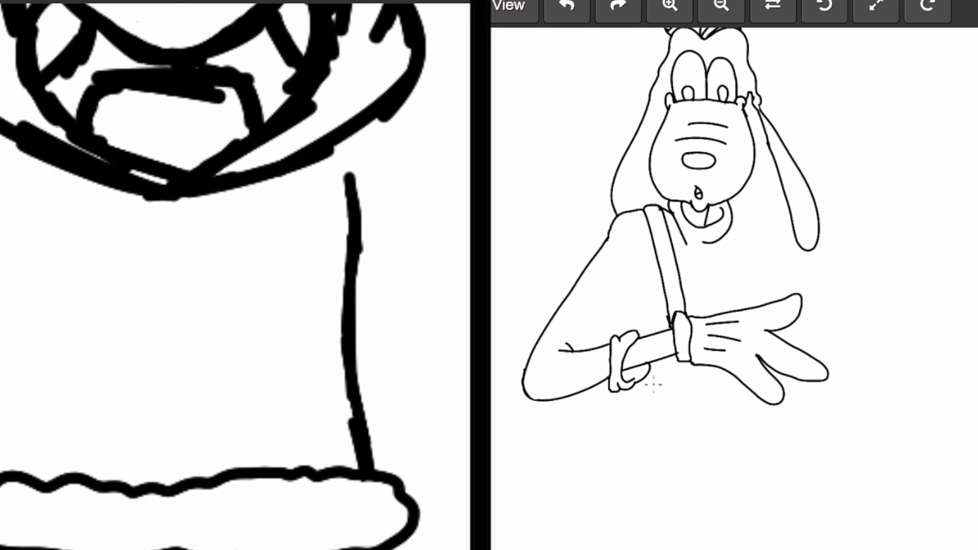
pyautogui.scroll(-1, 235, 275)
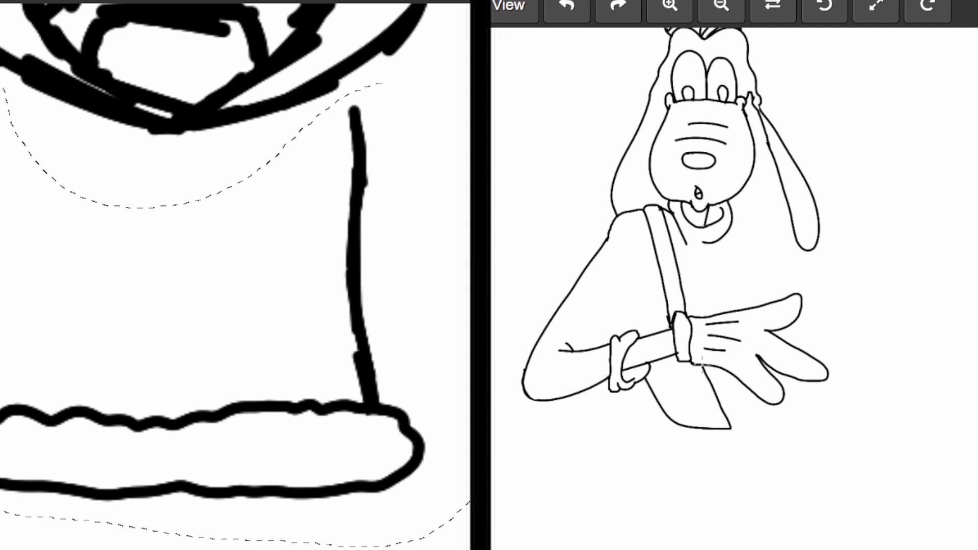
pyautogui.moveTo(469, 502); pyautogui.dragTo(382, 83)
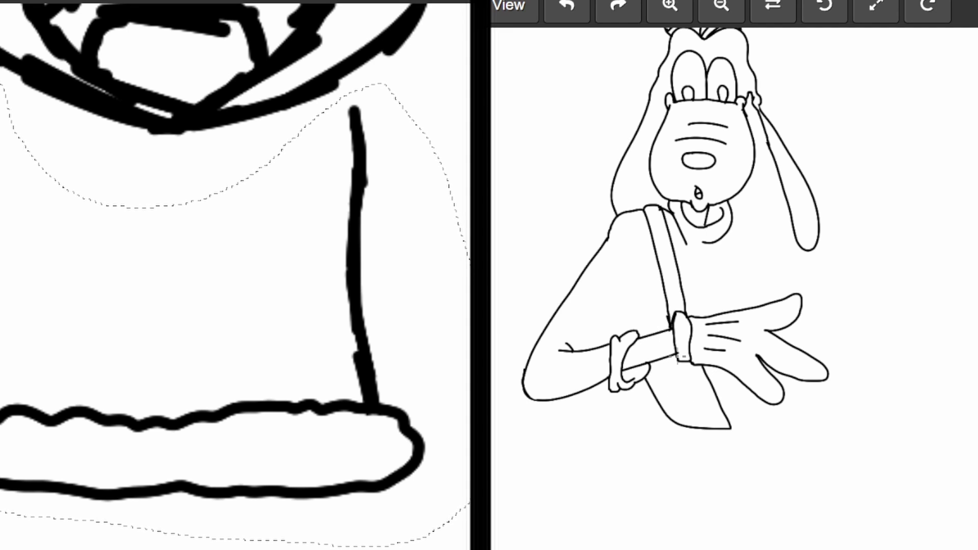
pyautogui.hotkey('ctrl', 't')
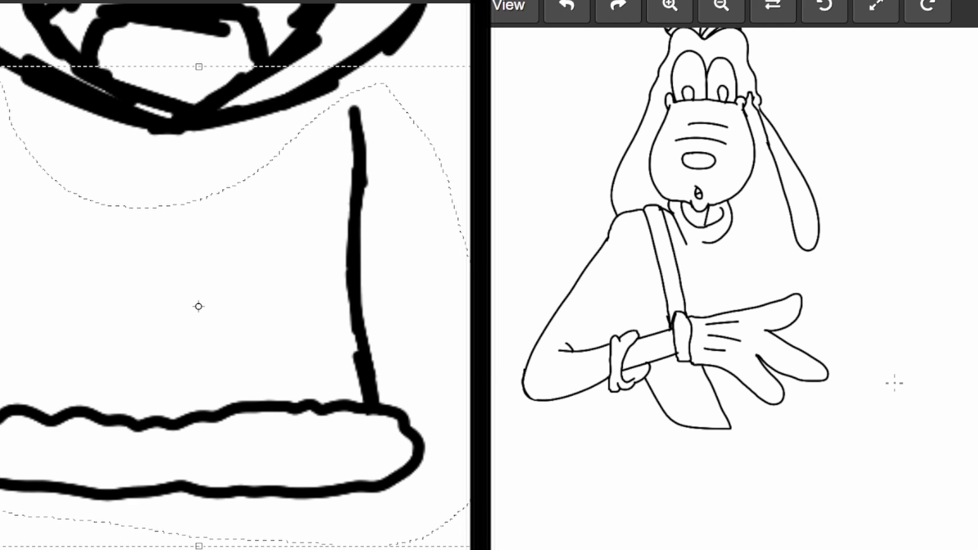
pyautogui.moveTo(0, 306); pyautogui.dragTo(92, 306)
pyautogui.moveTo(247, 306); pyautogui.dragTo(173, 332)
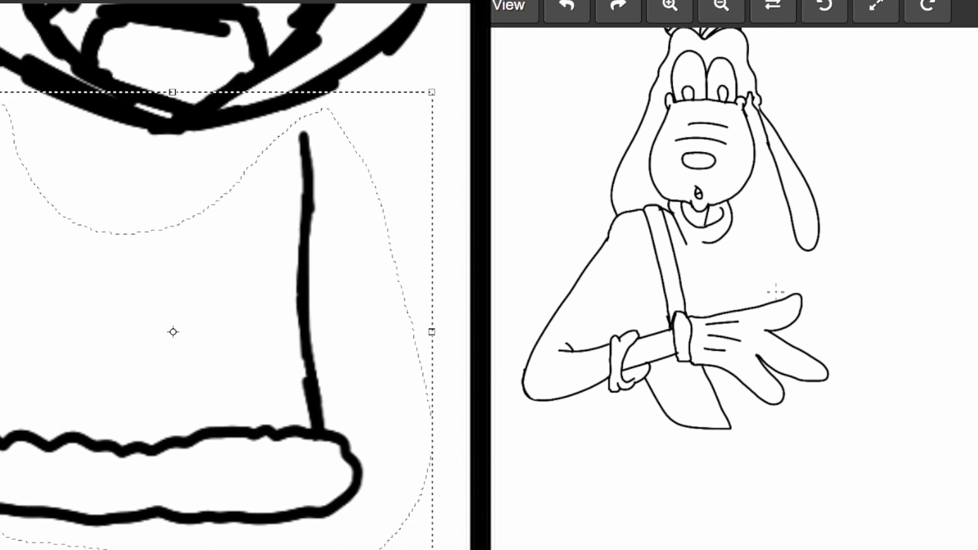
# - Draw Goofy's torso with a side line below the elbow and a long curved lower edge
pyautogui.moveTo(776, 292); pyautogui.dragTo(665, 424)
pyautogui.moveTo(600, 405); pyautogui.dragTo(579, 431)
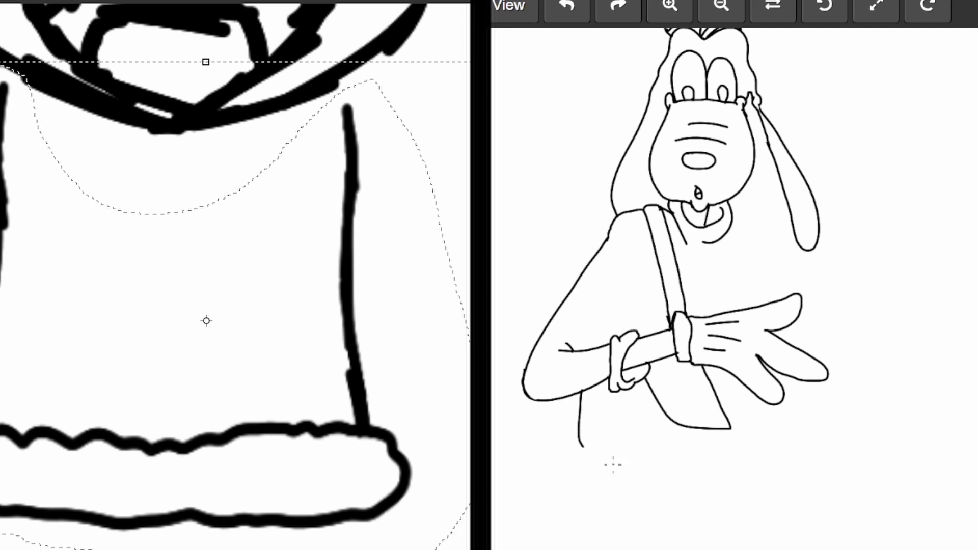
pyautogui.moveTo(613, 465)
pyautogui.mouseDown()
pyautogui.moveTo(743, 493)
pyautogui.moveTo(785, 488)
pyautogui.mouseUp()
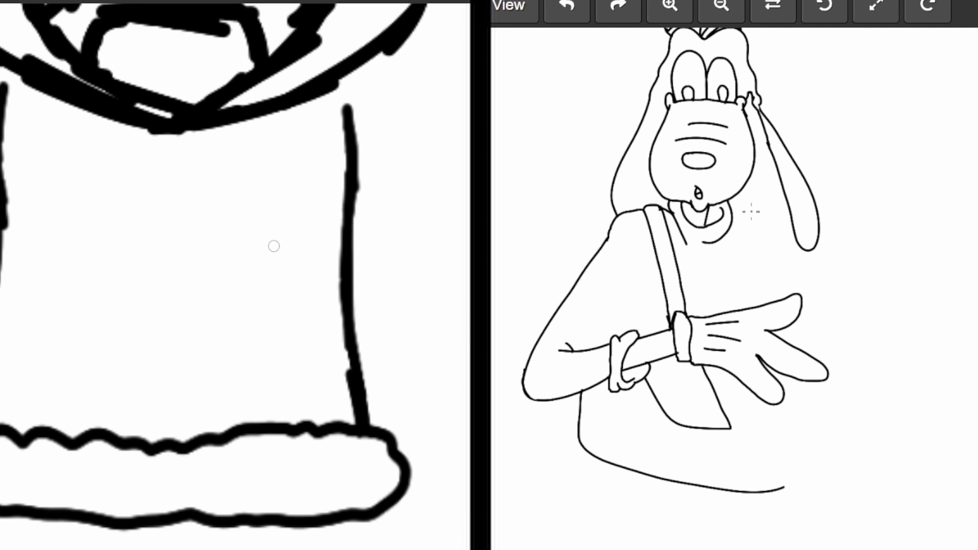
# - Draw the swirled leaf emblem inside the headband plate at Hinata's neck
pyautogui.moveTo(421, 183)
pyautogui.mouseDown()
pyautogui.moveTo(308, 249)
pyautogui.moveTo(301, 333)
pyautogui.mouseUp()
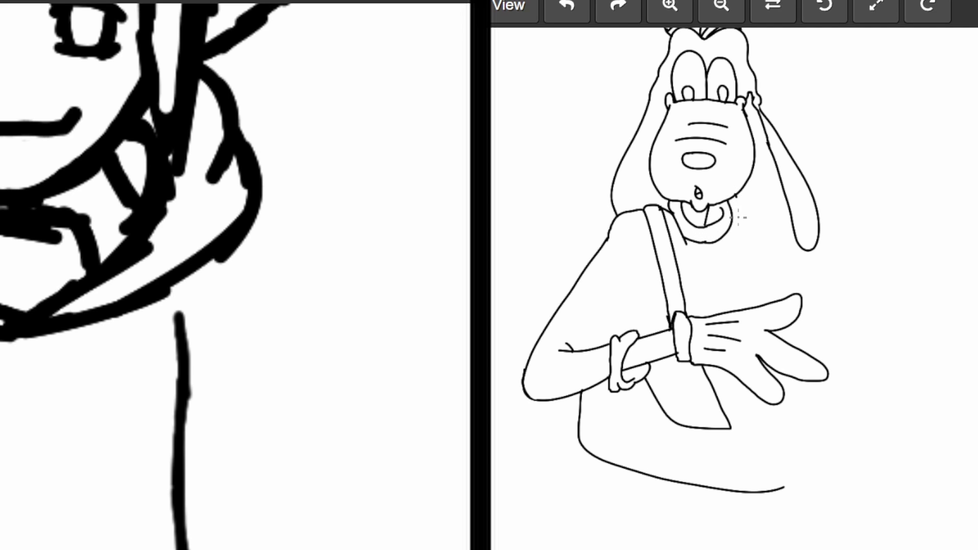
pyautogui.moveTo(44, 248)
pyautogui.mouseDown()
pyautogui.moveTo(34, 258)
pyautogui.moveTo(1, 244)
pyautogui.mouseUp()
pyautogui.moveTo(1, 294)
pyautogui.mouseDown()
pyautogui.moveTo(26, 276)
pyautogui.moveTo(1, 265)
pyautogui.mouseUp()
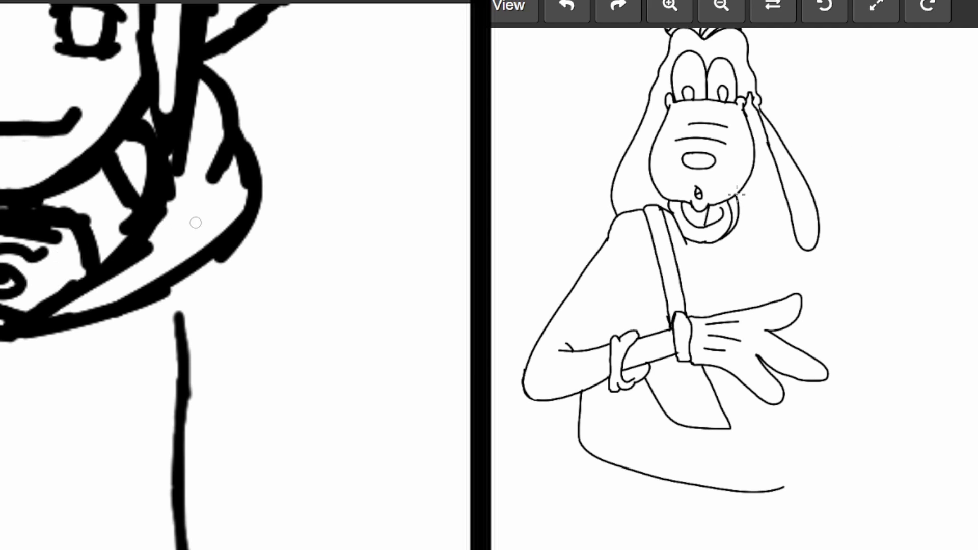
# - Draw Hinata's right-hand sleeve with an outer line sloping down from the hood, an inner line from the jacket side and a slanted lower edge
pyautogui.moveTo(272, 302); pyautogui.dragTo(226, 130)
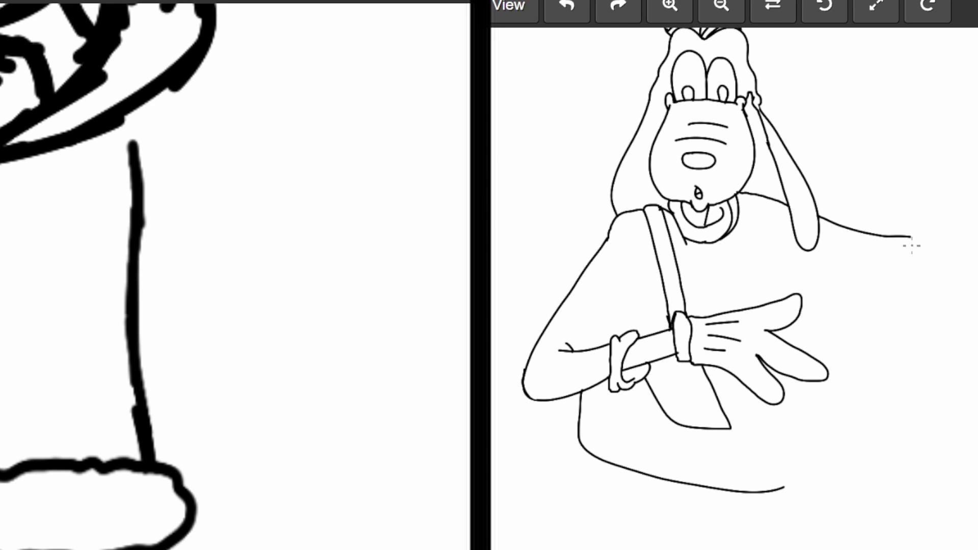
pyautogui.moveTo(236, 207); pyautogui.dragTo(198, 249)
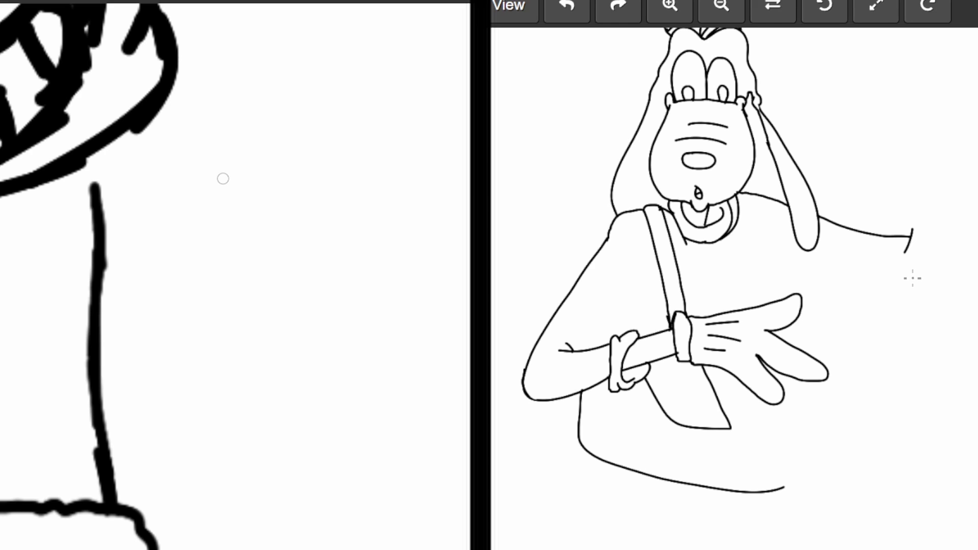
pyautogui.scroll(2, 215, 181)
pyautogui.hscroll(1, 215, 181)
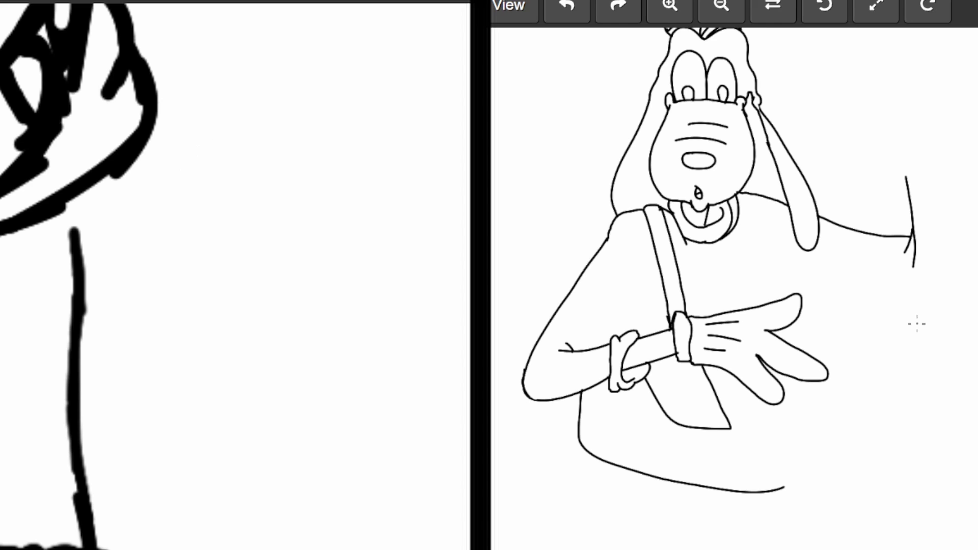
pyautogui.moveTo(198, 156)
pyautogui.mouseDown()
pyautogui.moveTo(336, 187)
pyautogui.moveTo(297, 204)
pyautogui.mouseUp()
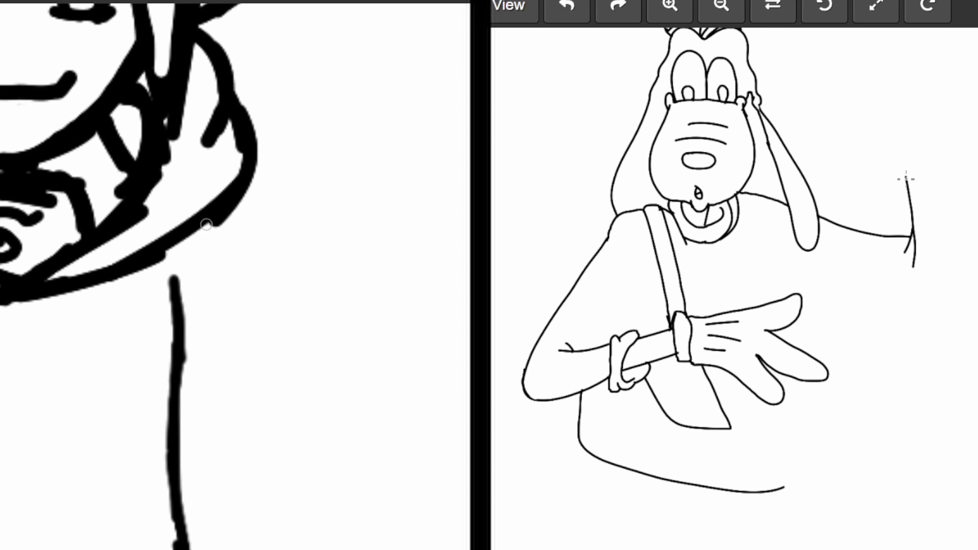
pyautogui.moveTo(227, 213)
pyautogui.mouseDown()
pyautogui.moveTo(259, 257)
pyautogui.moveTo(267, 297)
pyautogui.mouseUp()
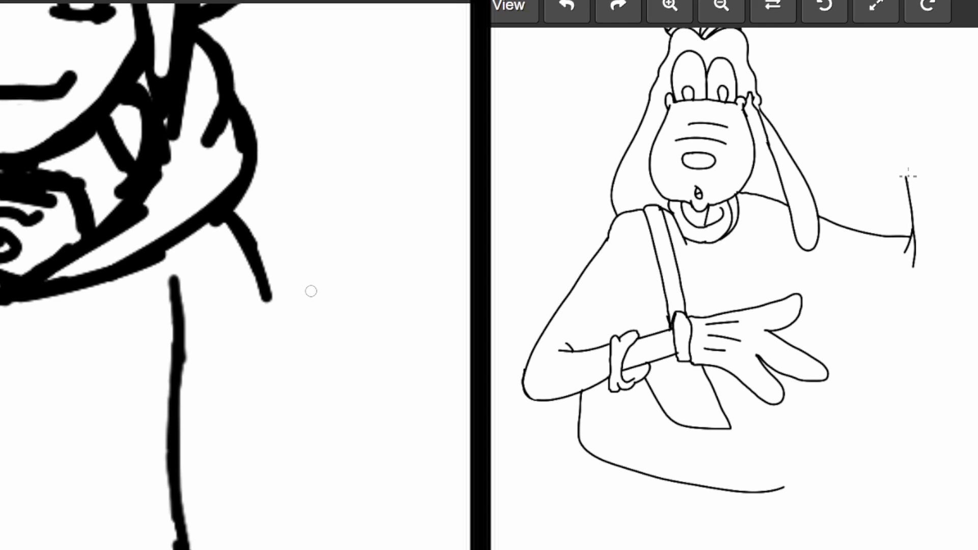
pyautogui.scroll(-5, 309, 284)
pyautogui.hscroll(1, 309, 285)
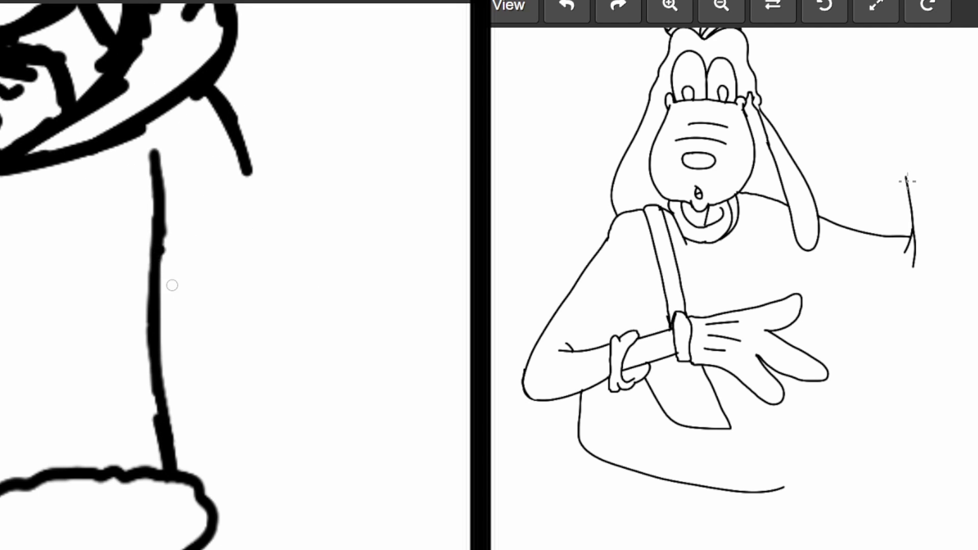
pyautogui.moveTo(160, 249)
pyautogui.mouseDown()
pyautogui.moveTo(235, 383)
pyautogui.moveTo(277, 371)
pyautogui.moveTo(316, 338)
pyautogui.mouseUp()
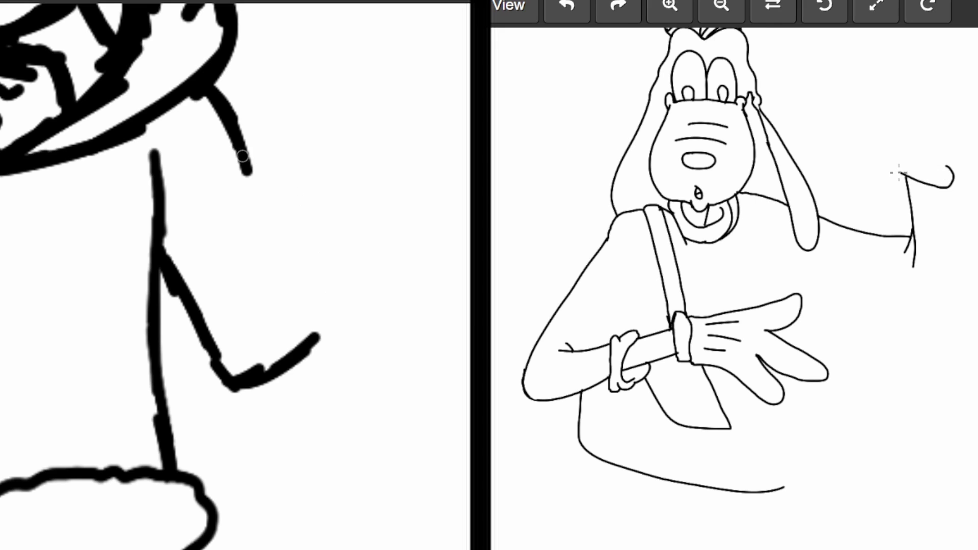
pyautogui.moveTo(244, 157); pyautogui.dragTo(286, 237)
pyautogui.moveTo(253, 189); pyautogui.dragTo(303, 300)
# - Draw a rounded fur cuff around the end of Hinata's right-hand sleeve
pyautogui.moveTo(279, 244)
pyautogui.mouseDown()
pyautogui.moveTo(325, 330)
pyautogui.moveTo(285, 373)
pyautogui.moveTo(219, 398)
pyautogui.moveTo(246, 442)
pyautogui.moveTo(309, 424)
pyautogui.mouseUp()
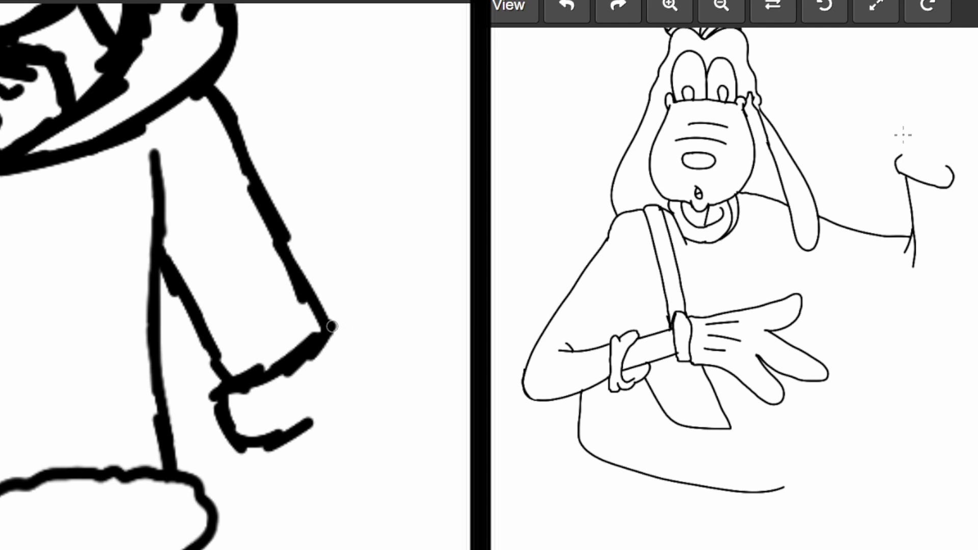
pyautogui.moveTo(332, 326)
pyautogui.mouseDown()
pyautogui.moveTo(360, 356)
pyautogui.moveTo(332, 413)
pyautogui.mouseUp()
pyautogui.moveTo(357, 378); pyautogui.dragTo(297, 423)
pyautogui.moveTo(334, 396); pyautogui.dragTo(305, 415)
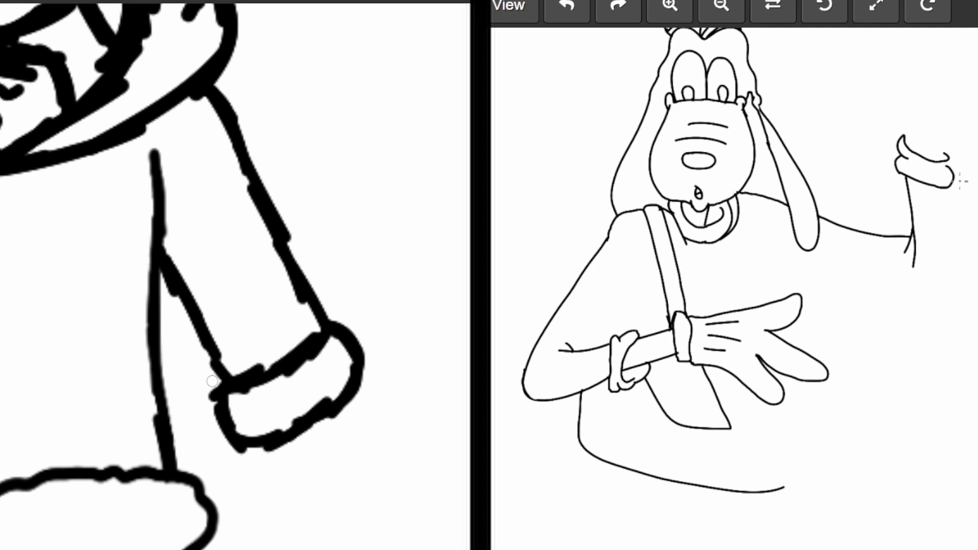
# - Draw Hinata's right-hand hand below the cuff as a mitten shape with a short rounded thumb
pyautogui.scroll(-3, 362, 281)
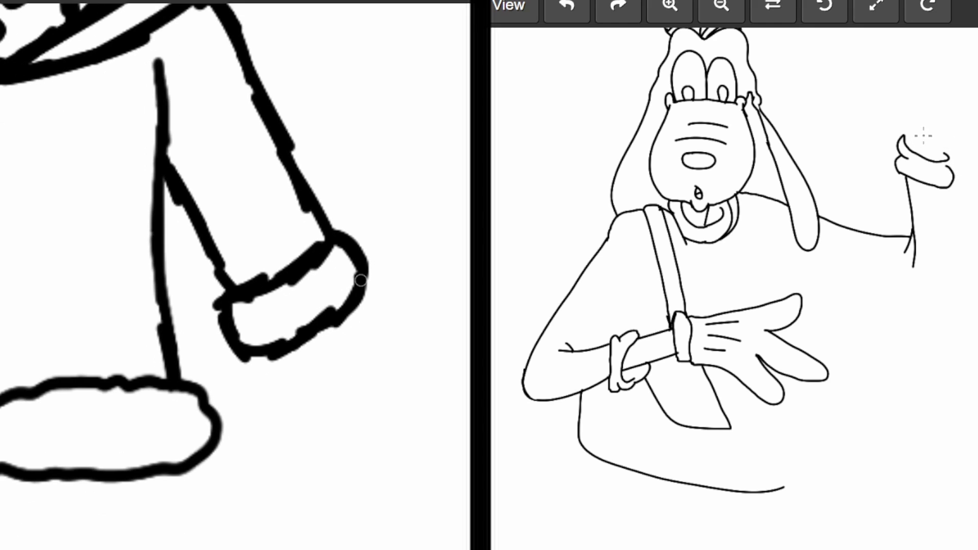
pyautogui.moveTo(260, 359)
pyautogui.mouseDown()
pyautogui.moveTo(257, 409)
pyautogui.moveTo(309, 392)
pyautogui.mouseUp()
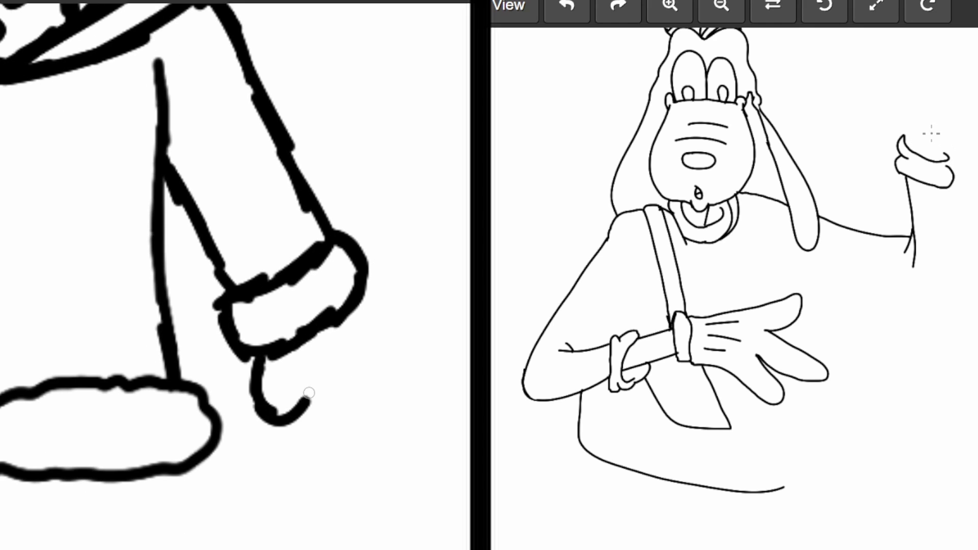
pyautogui.moveTo(354, 308)
pyautogui.mouseDown()
pyautogui.moveTo(402, 374)
pyautogui.moveTo(408, 410)
pyautogui.moveTo(379, 445)
pyautogui.mouseUp()
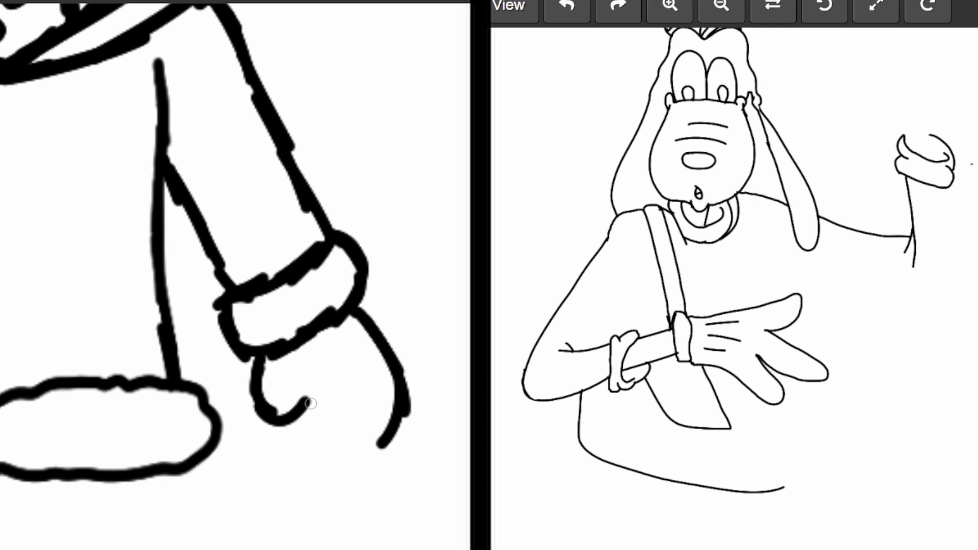
pyautogui.moveTo(306, 400)
pyautogui.mouseDown()
pyautogui.moveTo(334, 442)
pyautogui.moveTo(312, 431)
pyautogui.moveTo(348, 446)
pyautogui.moveTo(415, 397)
pyautogui.mouseUp()
# - Draw the shoulder and outer line of Hinata's left-hand sleeve, curving outward from beneath the hood
pyautogui.hscroll(-5, 356, 255)
pyautogui.scroll(1, 356, 255)
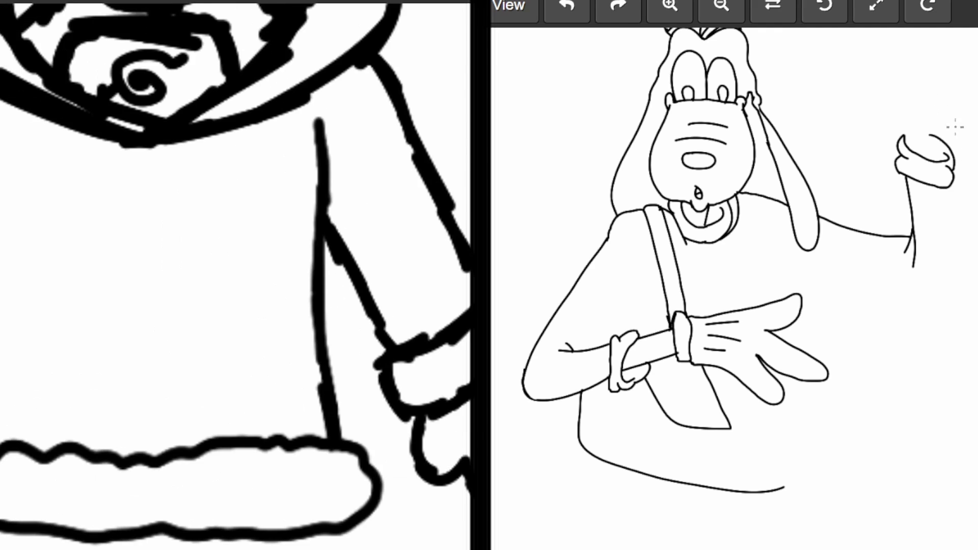
pyautogui.moveTo(32, 49); pyautogui.dragTo(1, 72)
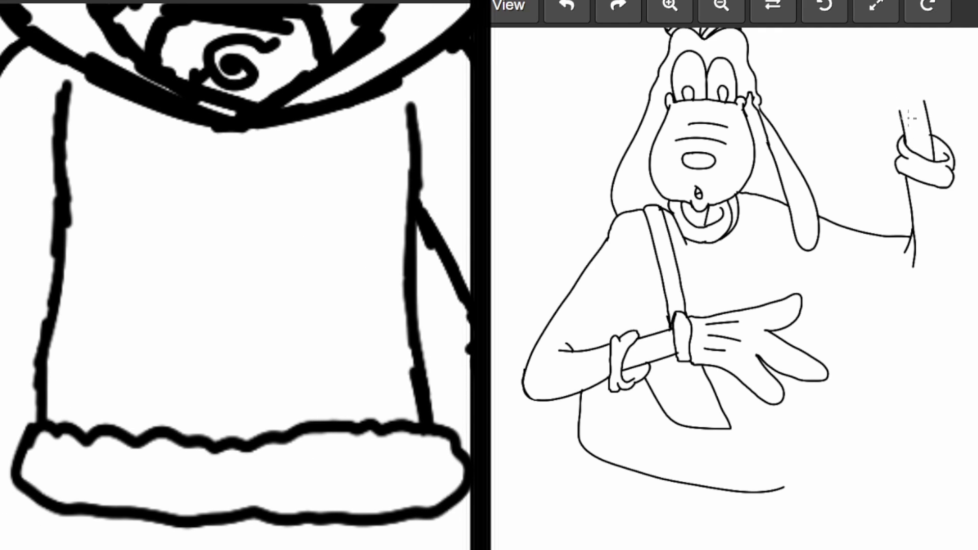
pyautogui.moveTo(955, 244); pyautogui.dragTo(965, 338)
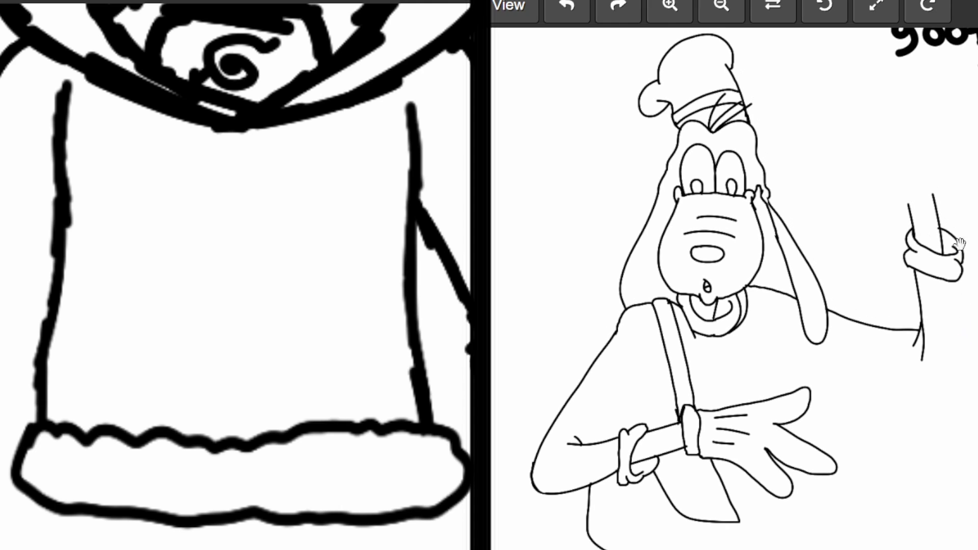
pyautogui.scroll(-2, 234, 275)
pyautogui.hscroll(-1, 235, 275)
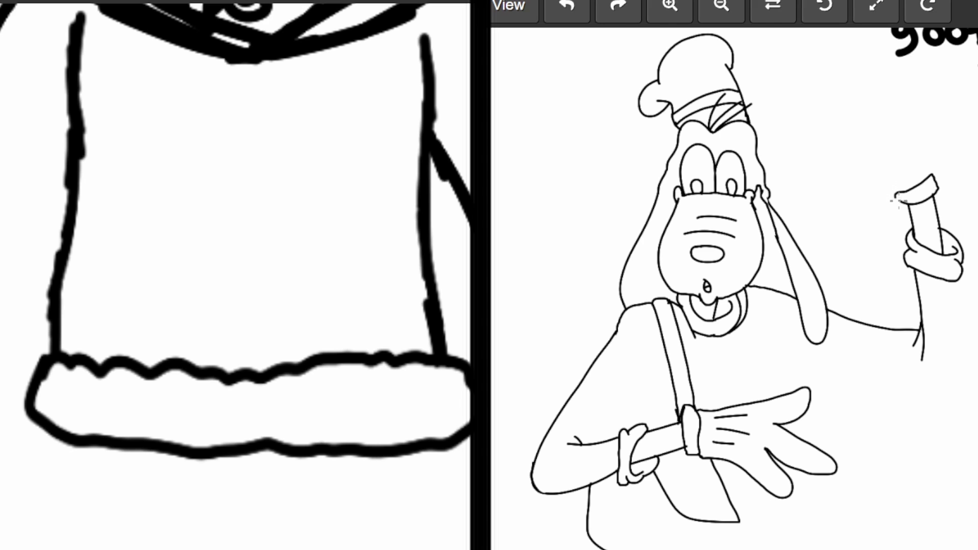
pyautogui.scroll(2, 234, 275)
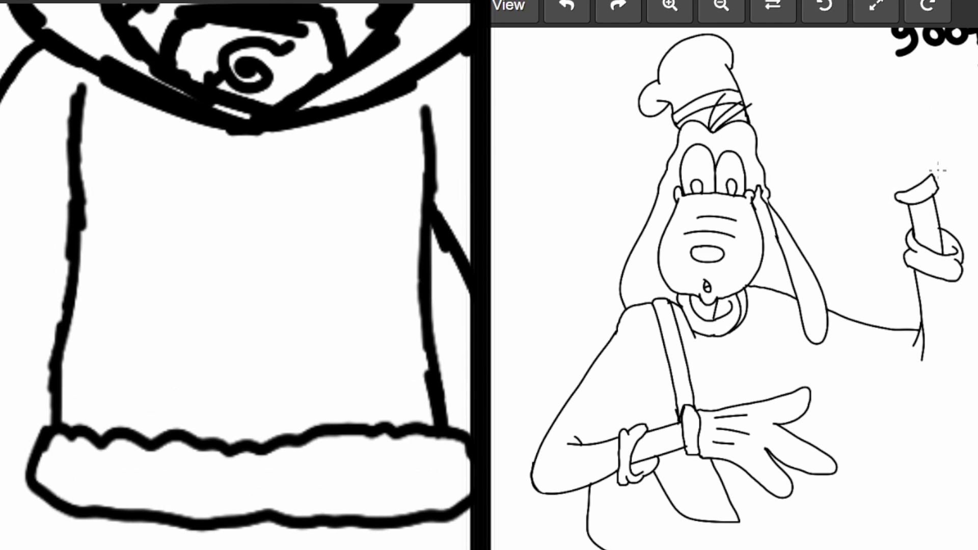
pyautogui.moveTo(2, 315); pyautogui.dragTo(39, 236)
pyautogui.moveTo(68, 183); pyautogui.dragTo(36, 258)
# - Draw the upper lines of both Hinata's legs below the jacket hem, with two outer lines and an inverted V between them
pyautogui.hscroll(4, 234, 275)
pyautogui.scroll(-1, 234, 275)
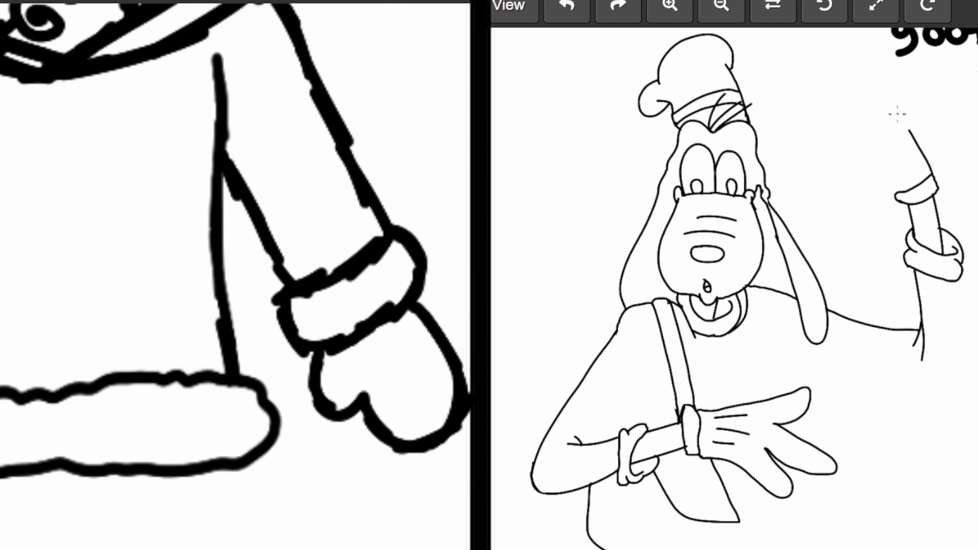
pyautogui.scroll(-4, 234, 275)
pyautogui.hscroll(-2, 235, 275)
pyautogui.scroll(-4, 234, 275)
pyautogui.hscroll(-1, 234, 275)
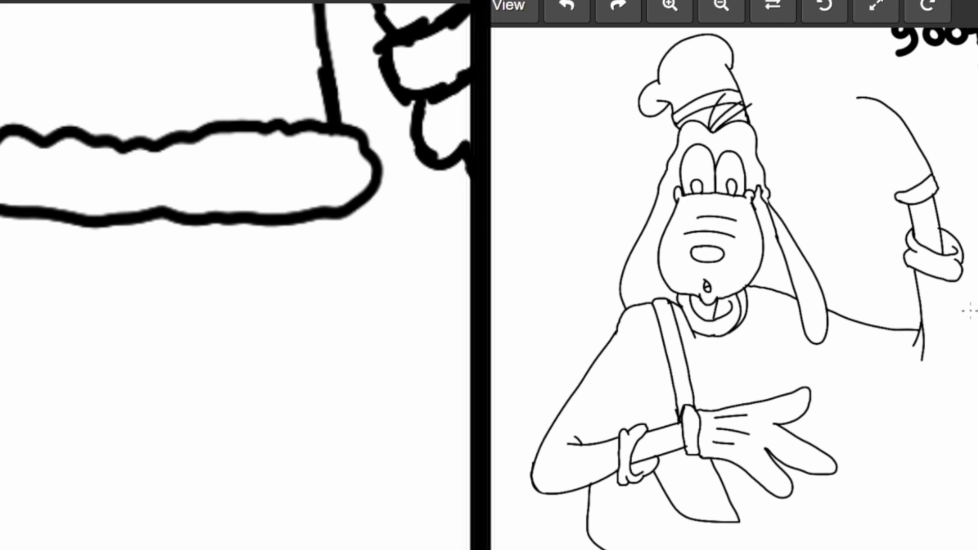
pyautogui.hscroll(-1, 234, 275)
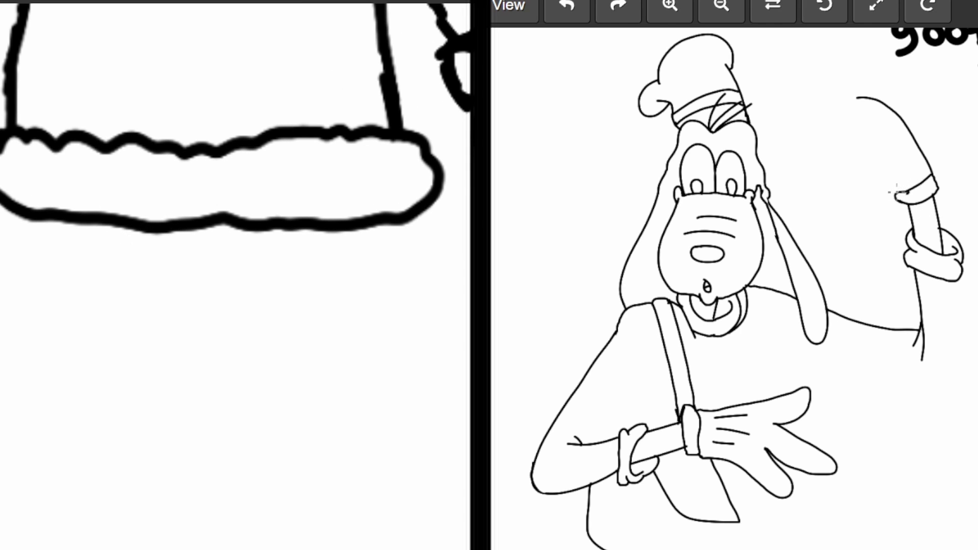
pyautogui.hscroll(1, 330, 273)
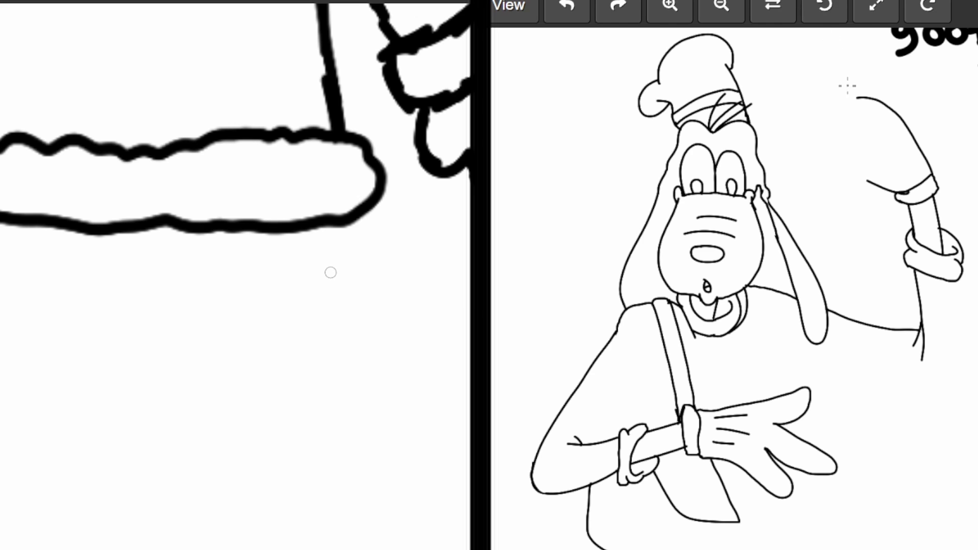
pyautogui.scroll(-1, 234, 275)
pyautogui.hscroll(-1, 234, 275)
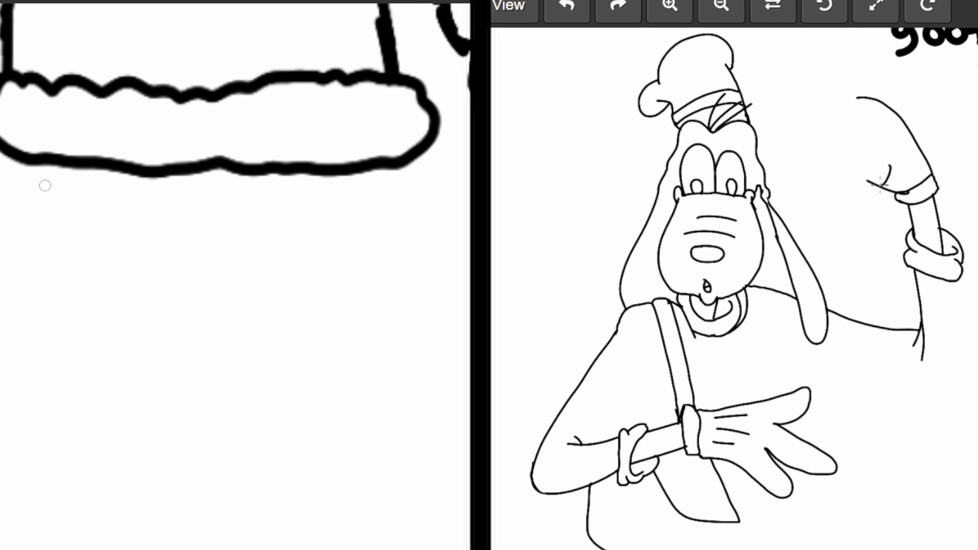
pyautogui.moveTo(45, 185)
pyautogui.mouseDown()
pyautogui.moveTo(43, 239)
pyautogui.moveTo(60, 296)
pyautogui.mouseUp()
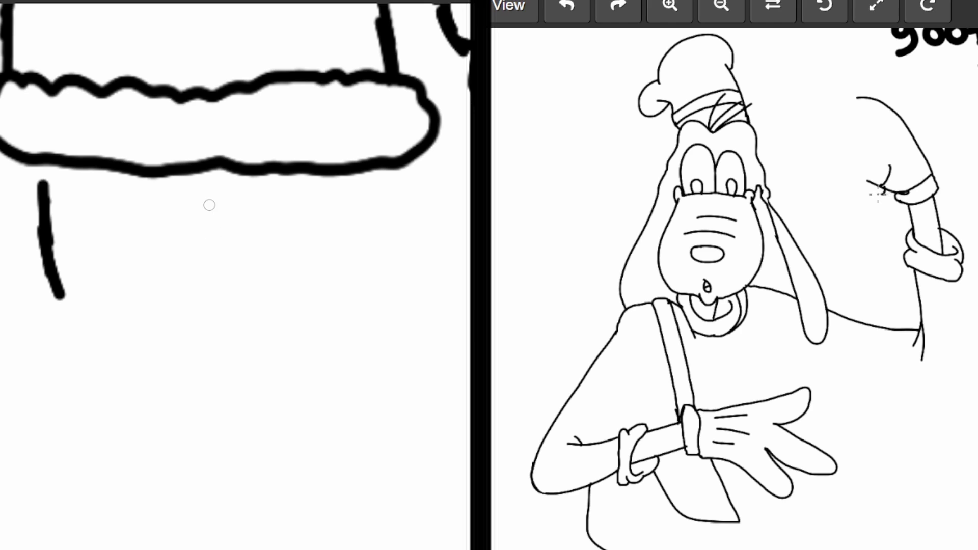
pyautogui.moveTo(214, 199); pyautogui.dragTo(206, 293)
pyautogui.moveTo(45, 162); pyautogui.dragTo(43, 206)
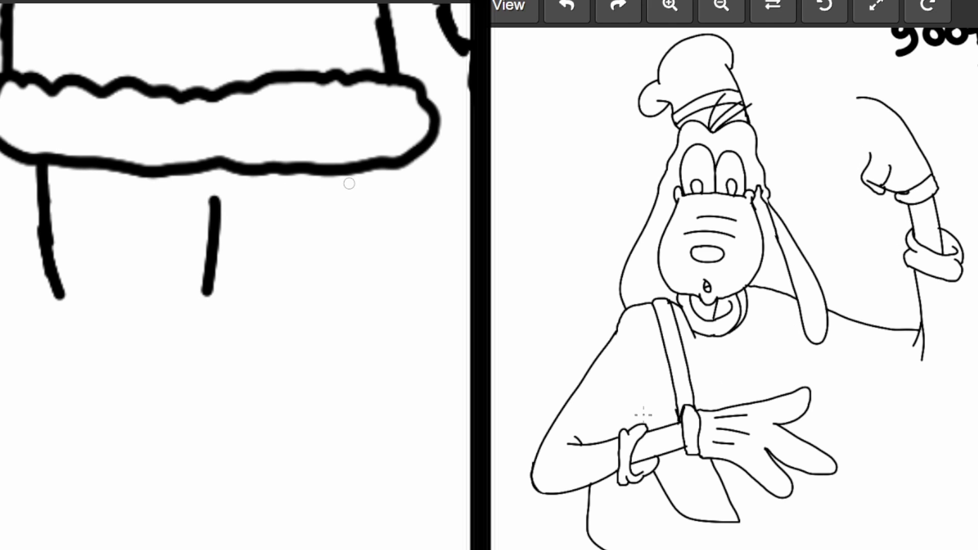
pyautogui.moveTo(220, 201); pyautogui.dragTo(243, 322)
pyautogui.moveTo(370, 171)
pyautogui.mouseDown()
pyautogui.moveTo(405, 320)
pyautogui.moveTo(373, 183)
pyautogui.mouseUp()
pyautogui.moveTo(371, 107); pyautogui.dragTo(373, 206)
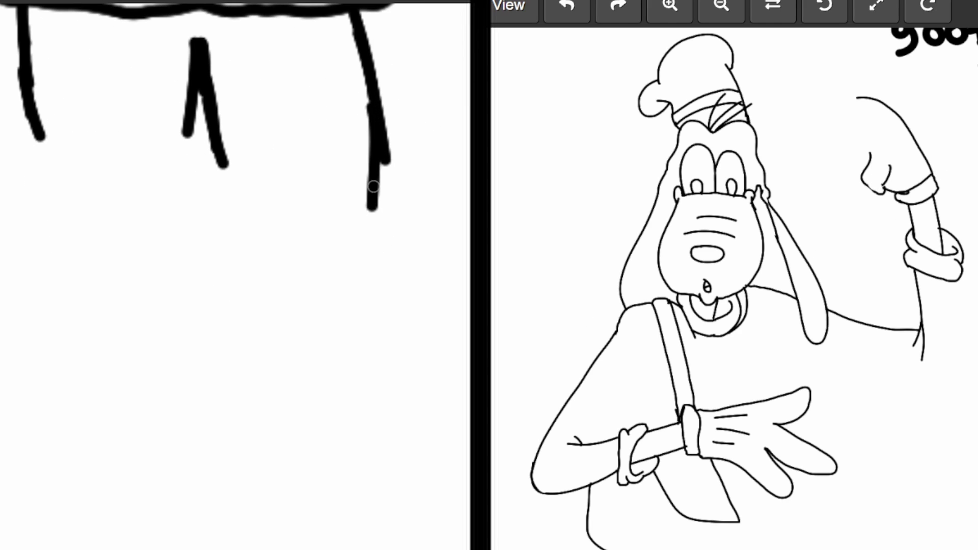
# - Extend the sides of Hinata's right-hand trouser leg downward and close the leg with a rounded lower edge
pyautogui.moveTo(376, 155); pyautogui.dragTo(362, 206)
pyautogui.moveTo(221, 163)
pyautogui.mouseDown()
pyautogui.moveTo(229, 232)
pyautogui.moveTo(266, 308)
pyautogui.mouseUp()
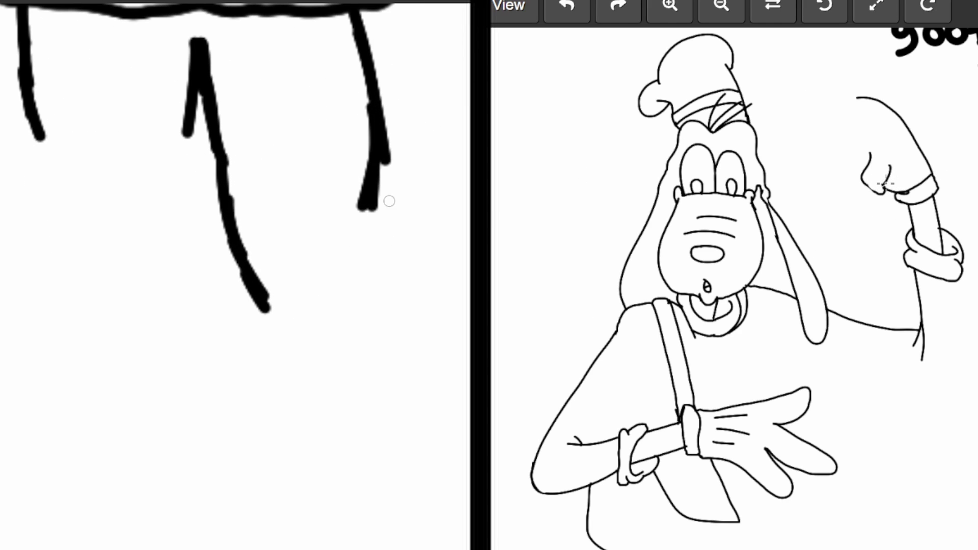
pyautogui.moveTo(373, 201)
pyautogui.mouseDown()
pyautogui.moveTo(394, 270)
pyautogui.moveTo(376, 247)
pyautogui.moveTo(390, 331)
pyautogui.mouseUp()
pyautogui.moveTo(382, 287); pyautogui.dragTo(389, 338)
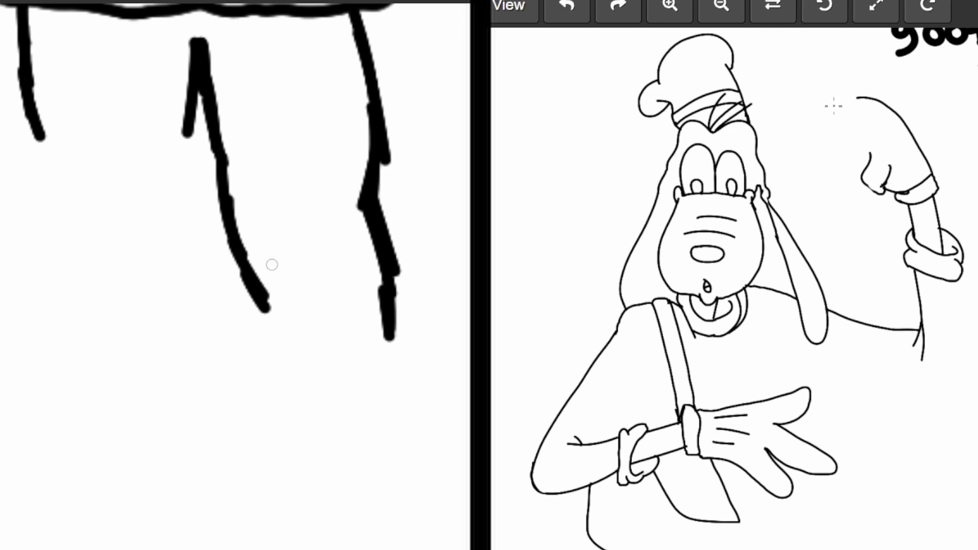
pyautogui.moveTo(226, 207); pyautogui.dragTo(225, 222)
pyautogui.moveTo(225, 165); pyautogui.dragTo(244, 222)
pyautogui.moveTo(239, 210)
pyautogui.mouseDown()
pyautogui.moveTo(248, 308)
pyautogui.moveTo(248, 283)
pyautogui.moveTo(290, 368)
pyautogui.moveTo(305, 382)
pyautogui.moveTo(301, 372)
pyautogui.moveTo(366, 346)
pyautogui.moveTo(379, 359)
pyautogui.moveTo(386, 320)
pyautogui.moveTo(387, 360)
pyautogui.mouseUp()
# - Draw the ankle beneath Hinata's right-hand trouser leg and a thick rounded sandal collar around it
pyautogui.moveTo(395, 326)
pyautogui.mouseDown()
pyautogui.moveTo(336, 381)
pyautogui.moveTo(313, 366)
pyautogui.moveTo(292, 216)
pyautogui.moveTo(260, 223)
pyautogui.moveTo(260, 234)
pyautogui.mouseUp()
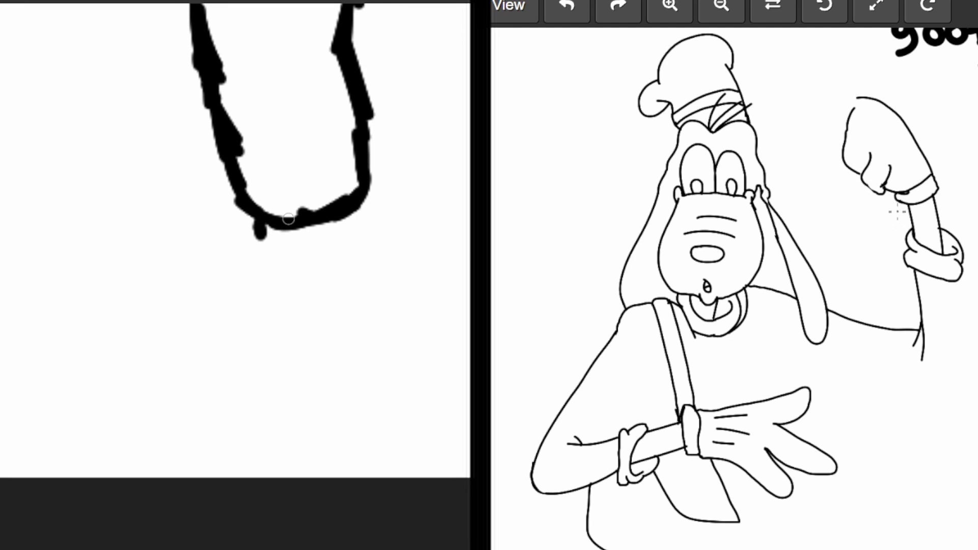
pyautogui.moveTo(351, 212); pyautogui.dragTo(358, 235)
pyautogui.moveTo(258, 220)
pyautogui.mouseDown()
pyautogui.moveTo(280, 241)
pyautogui.moveTo(272, 256)
pyautogui.moveTo(295, 265)
pyautogui.moveTo(365, 239)
pyautogui.moveTo(360, 230)
pyautogui.moveTo(381, 237)
pyautogui.moveTo(370, 229)
pyautogui.moveTo(388, 270)
pyautogui.moveTo(361, 301)
pyautogui.moveTo(246, 252)
pyautogui.moveTo(267, 303)
pyautogui.moveTo(299, 320)
pyautogui.moveTo(402, 276)
pyautogui.mouseUp()
# - Draw the upper of Hinata's right-hand sandal with a pointed toe opening, and begin the sole line along its lower edge
pyautogui.scroll(-3, 402, 277)
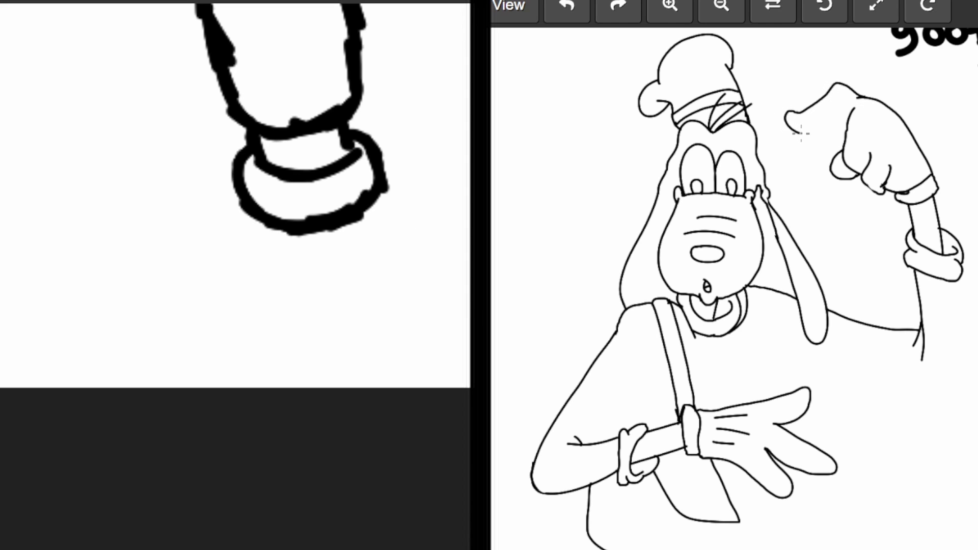
pyautogui.scroll(-1, 236, 194)
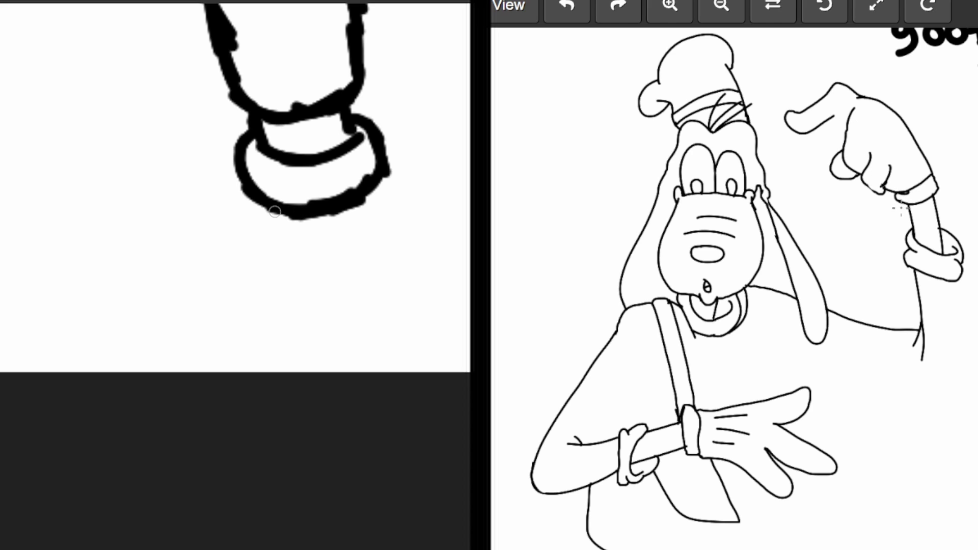
pyautogui.moveTo(375, 179)
pyautogui.mouseDown()
pyautogui.moveTo(383, 210)
pyautogui.moveTo(421, 249)
pyautogui.moveTo(363, 258)
pyautogui.moveTo(340, 292)
pyautogui.moveTo(299, 289)
pyautogui.moveTo(276, 265)
pyautogui.mouseUp()
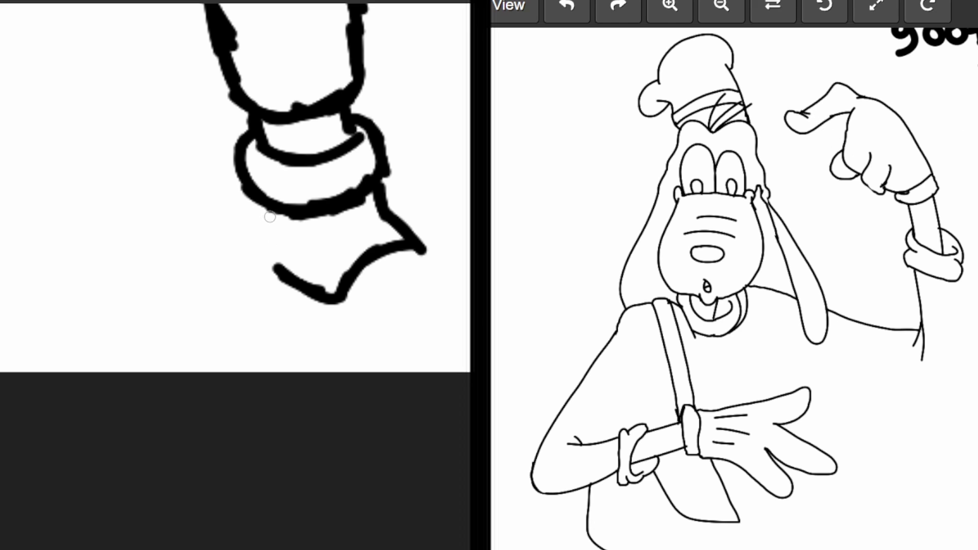
pyautogui.moveTo(249, 195)
pyautogui.mouseDown()
pyautogui.moveTo(249, 244)
pyautogui.moveTo(284, 269)
pyautogui.mouseUp()
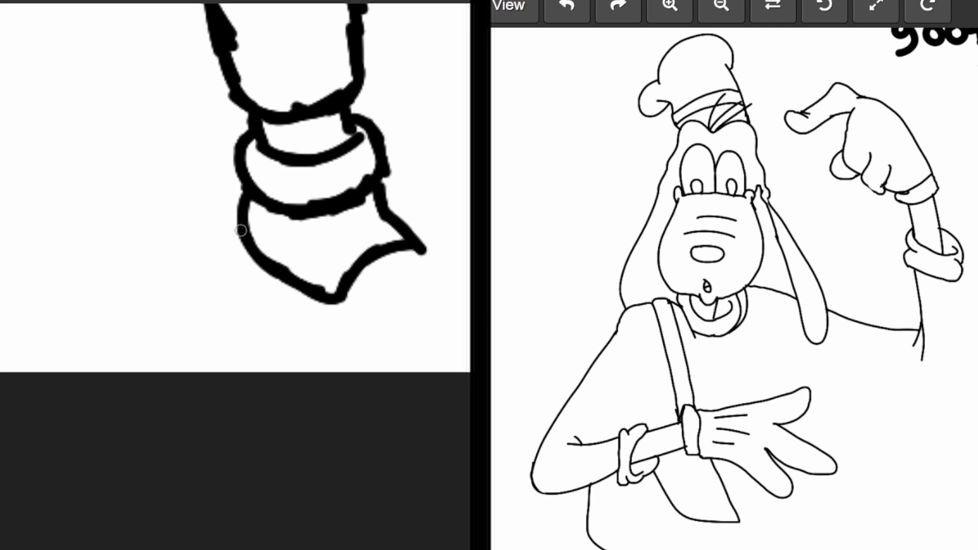
pyautogui.moveTo(238, 231)
pyautogui.mouseDown()
pyautogui.moveTo(238, 269)
pyautogui.moveTo(259, 287)
pyautogui.mouseUp()
pyautogui.moveTo(258, 270); pyautogui.dragTo(304, 318)
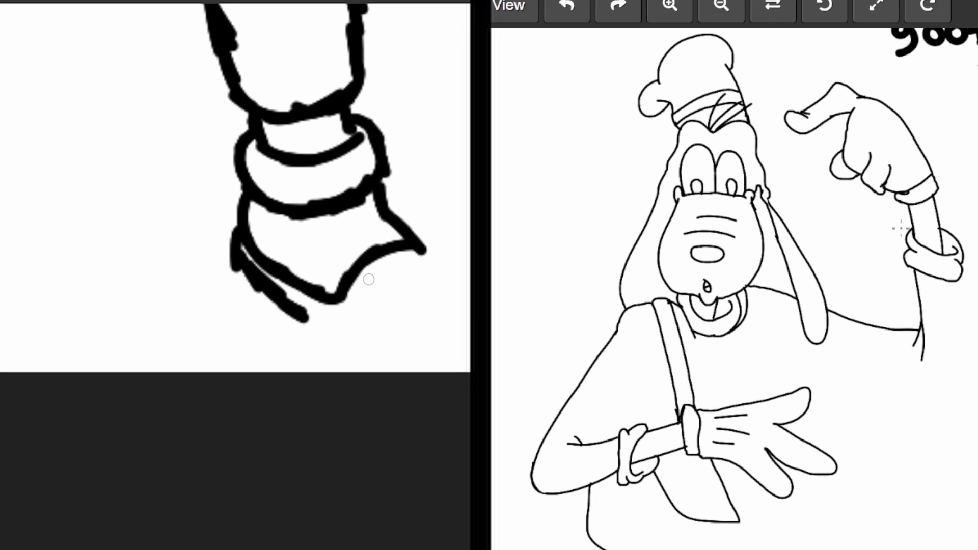
# - Draw the toes sticking out of Hinata's sandal opening and continue the sole line beneath them to the tip
pyautogui.moveTo(848, 346); pyautogui.dragTo(855, 226)
pyautogui.moveTo(372, 270); pyautogui.dragTo(395, 289)
pyautogui.moveTo(856, 226); pyautogui.dragTo(847, 323)
pyautogui.moveTo(348, 294)
pyautogui.mouseDown()
pyautogui.moveTo(397, 290)
pyautogui.moveTo(408, 300)
pyautogui.mouseUp()
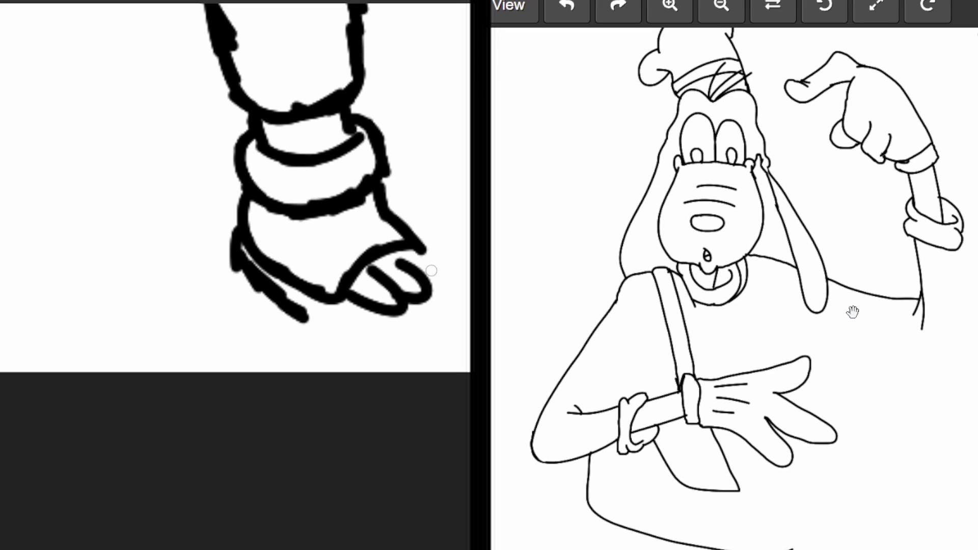
pyautogui.moveTo(423, 260); pyautogui.dragTo(433, 284)
pyautogui.moveTo(851, 335); pyautogui.dragTo(852, 259)
pyautogui.moveTo(419, 244); pyautogui.dragTo(433, 253)
pyautogui.moveTo(851, 260); pyautogui.dragTo(849, 186)
pyautogui.moveTo(302, 316); pyautogui.dragTo(388, 336)
pyautogui.moveTo(375, 332)
pyautogui.mouseDown()
pyautogui.moveTo(414, 327)
pyautogui.moveTo(447, 294)
pyautogui.mouseUp()
pyautogui.click(444, 292)
# - Finish the sole of Hinata's right-hand sandal and start the inner side of her left-hand trouser leg from the crotch
pyautogui.moveTo(214, 76)
pyautogui.mouseDown()
pyautogui.moveTo(356, 314)
pyautogui.moveTo(389, 313)
pyautogui.mouseUp()
pyautogui.moveTo(339, 23); pyautogui.dragTo(308, 135)
pyautogui.moveTo(320, 84); pyautogui.dragTo(266, 251)
# - Draw the outer edge of Goofy's raised arm from the cuff down to the elbow
pyautogui.moveTo(957, 98); pyautogui.dragTo(958, 115)
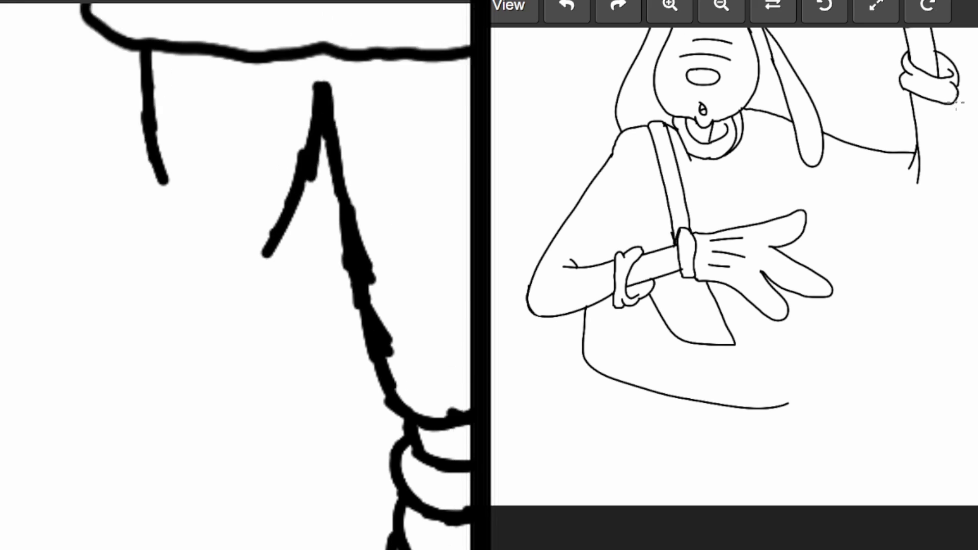
pyautogui.moveTo(266, 250); pyautogui.dragTo(254, 307)
pyautogui.moveTo(958, 115); pyautogui.dragTo(969, 222)
# - Draw the outer side and lower part of Hinata's left-hand trouser leg and close it with a rounded lower edge
pyautogui.moveTo(118, 105); pyautogui.dragTo(108, 169)
pyautogui.moveTo(116, 124); pyautogui.dragTo(125, 306)
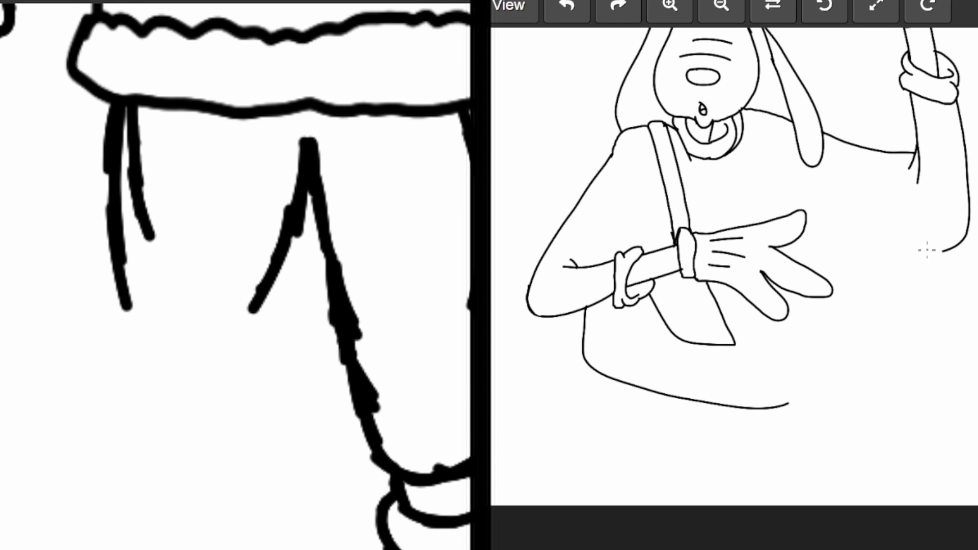
pyautogui.scroll(-5, 125, 306)
pyautogui.moveTo(145, 162); pyautogui.dragTo(133, 288)
pyautogui.moveTo(269, 175); pyautogui.dragTo(284, 262)
pyautogui.moveTo(285, 214)
pyautogui.mouseDown()
pyautogui.moveTo(255, 334)
pyautogui.moveTo(204, 337)
pyautogui.moveTo(130, 291)
pyautogui.moveTo(138, 255)
pyautogui.mouseUp()
# - Draw the ankle and thick sandal collar below Hinata's left-hand trouser leg, and add the second edge of Goofy's right-hand suspender strap
pyautogui.scroll(-1, 240, 275)
pyautogui.moveTo(159, 308); pyautogui.dragTo(161, 326)
pyautogui.moveTo(255, 308); pyautogui.dragTo(259, 336)
pyautogui.moveTo(159, 334)
pyautogui.mouseDown()
pyautogui.moveTo(183, 348)
pyautogui.moveTo(272, 329)
pyautogui.moveTo(283, 357)
pyautogui.moveTo(267, 382)
pyautogui.mouseUp()
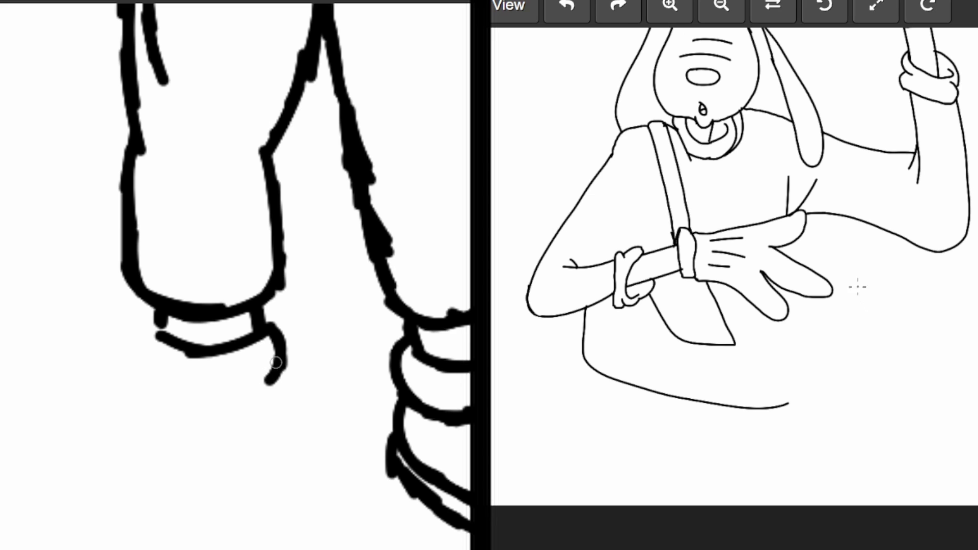
pyautogui.moveTo(160, 323)
pyautogui.mouseDown()
pyautogui.moveTo(147, 334)
pyautogui.moveTo(145, 377)
pyautogui.moveTo(189, 395)
pyautogui.moveTo(278, 391)
pyautogui.moveTo(286, 360)
pyautogui.moveTo(219, 404)
pyautogui.moveTo(148, 387)
pyautogui.mouseUp()
pyautogui.moveTo(442, 237); pyautogui.dragTo(450, 136)
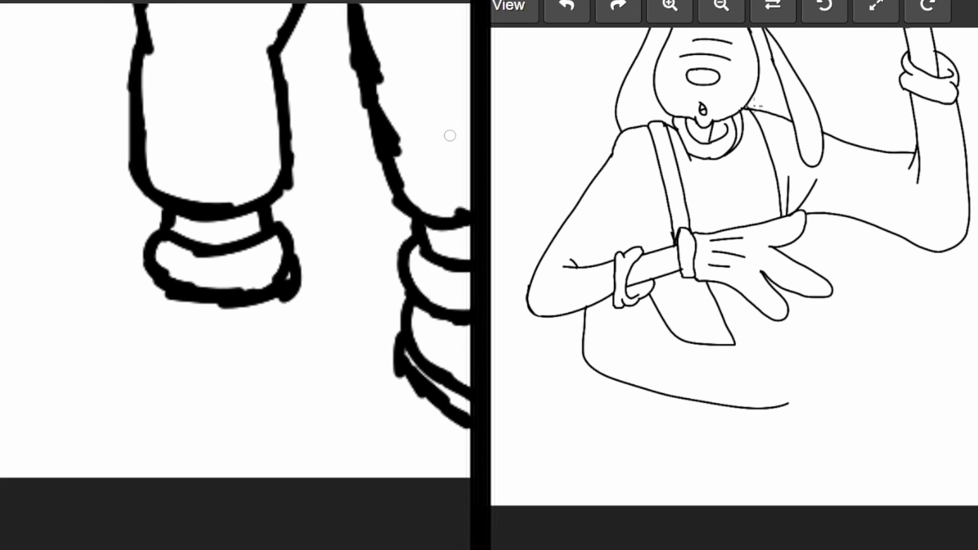
pyautogui.moveTo(755, 105)
pyautogui.mouseDown()
pyautogui.moveTo(767, 112)
pyautogui.moveTo(789, 194)
pyautogui.mouseUp()
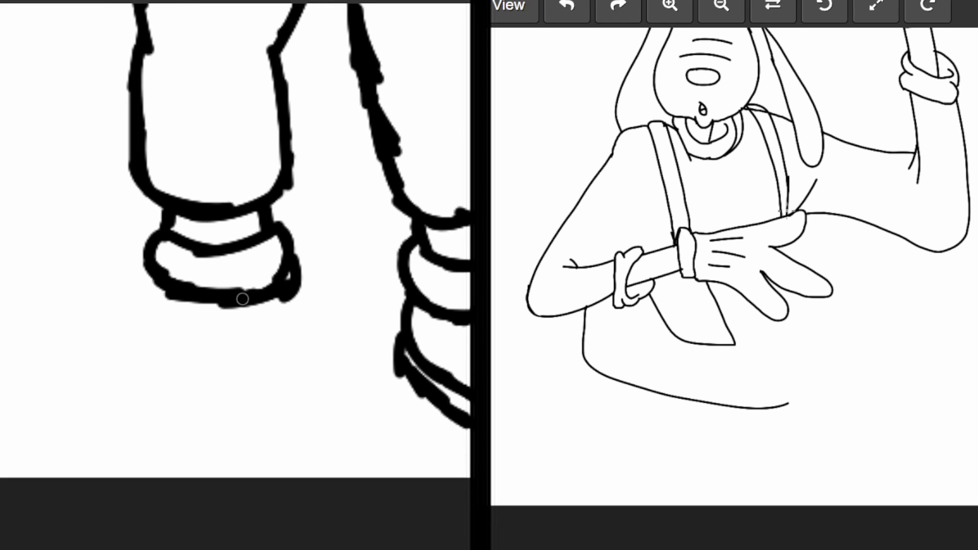
# - Draw Hinata's left-hand sandal with its upper, pointed toe opening and sole, and add the toes sticking out
pyautogui.moveTo(135, 337)
pyautogui.mouseDown()
pyautogui.moveTo(208, 382)
pyautogui.moveTo(123, 337)
pyautogui.moveTo(143, 327)
pyautogui.mouseUp()
pyautogui.moveTo(120, 345)
pyautogui.mouseDown()
pyautogui.moveTo(201, 279)
pyautogui.moveTo(196, 257)
pyautogui.moveTo(200, 288)
pyautogui.mouseUp()
pyautogui.moveTo(312, 274)
pyautogui.mouseDown()
pyautogui.moveTo(316, 356)
pyautogui.moveTo(244, 382)
pyautogui.moveTo(237, 334)
pyautogui.mouseUp()
pyautogui.moveTo(328, 337)
pyautogui.mouseDown()
pyautogui.moveTo(299, 376)
pyautogui.moveTo(234, 408)
pyautogui.moveTo(286, 384)
pyautogui.mouseUp()
pyautogui.moveTo(217, 352)
pyautogui.mouseDown()
pyautogui.moveTo(181, 392)
pyautogui.moveTo(238, 379)
pyautogui.mouseUp()
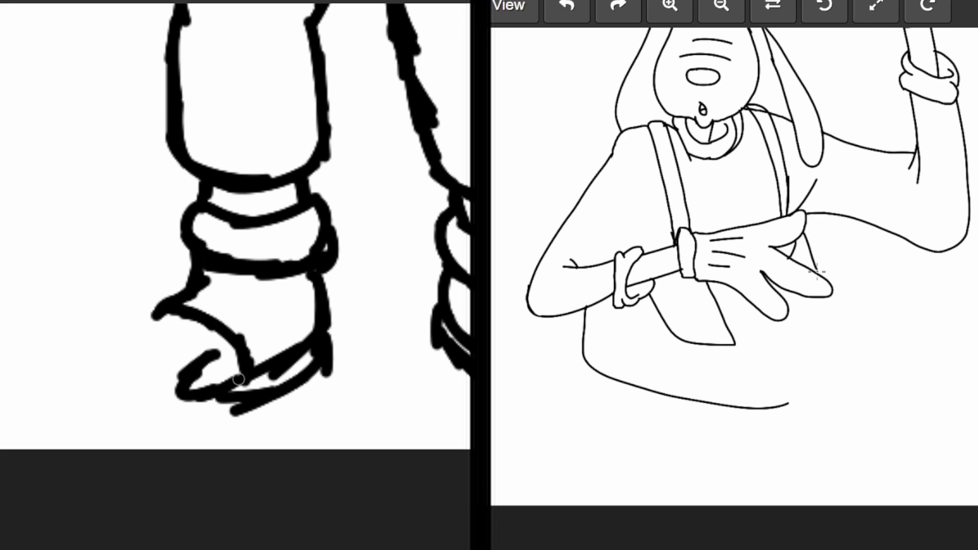
pyautogui.moveTo(181, 338); pyautogui.dragTo(146, 385)
pyautogui.moveTo(153, 386)
pyautogui.mouseDown()
pyautogui.moveTo(187, 397)
pyautogui.moveTo(169, 388)
pyautogui.mouseUp()
pyautogui.moveTo(171, 320)
pyautogui.mouseDown()
pyautogui.moveTo(130, 351)
pyautogui.moveTo(125, 370)
pyautogui.moveTo(169, 402)
pyautogui.moveTo(239, 410)
pyautogui.mouseUp()
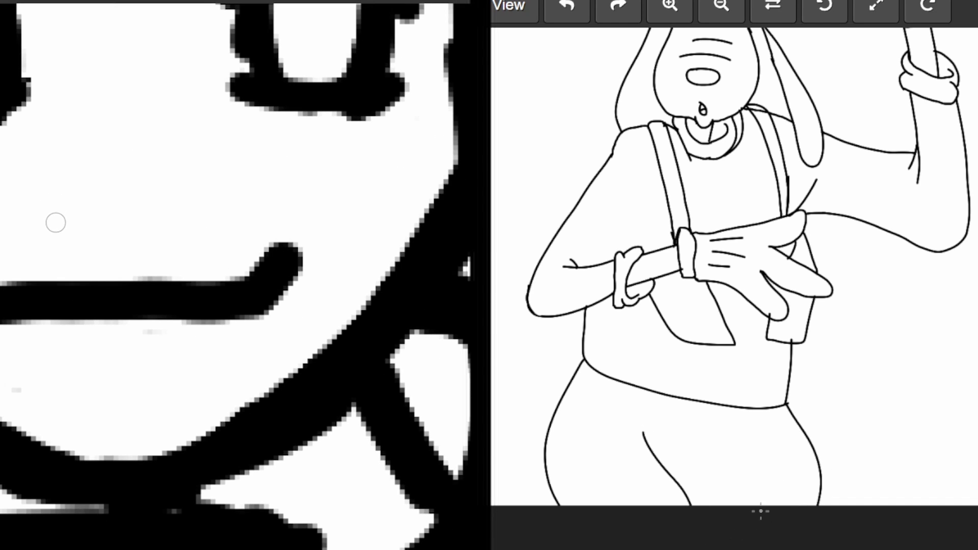
# - Try to draw Hinata's nose with two nostril dots and a slanted bridge line above her mouth
pyautogui.click(57, 225)
pyautogui.click(142, 220)
pyautogui.moveTo(116, 84); pyautogui.dragTo(145, 176)
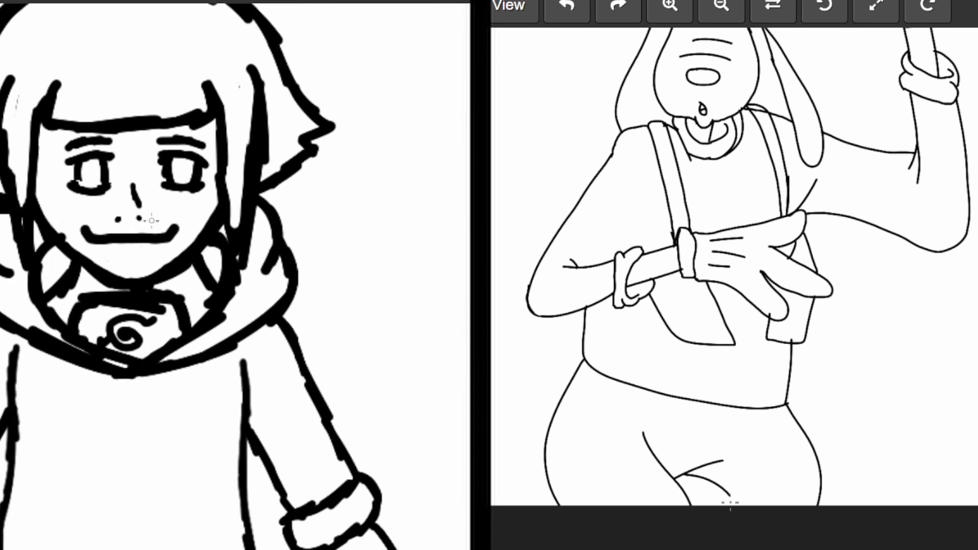
pyautogui.scroll(5, 187, 228)
pyautogui.hotkey('ctrl', 'z')
pyautogui.hotkey('ctrl', 'z')
pyautogui.hotkey('ctrl', 'z')
pyautogui.hotkey('ctrl', 'z')
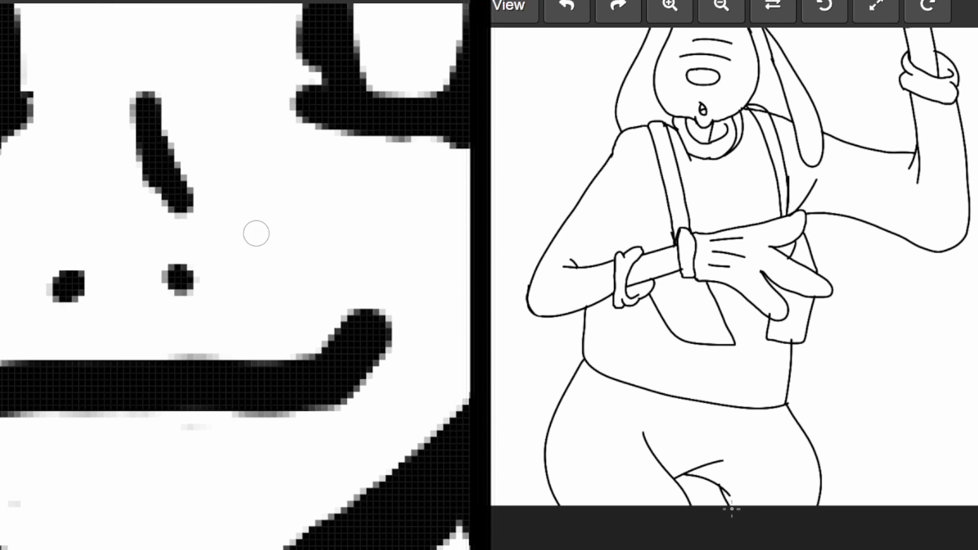
# - Redraw Hinata's nose as a single slanted line between her eyes and mouth, without nostril dots
pyautogui.moveTo(209, 74)
pyautogui.mouseDown()
pyautogui.moveTo(236, 240)
pyautogui.moveTo(207, 273)
pyautogui.mouseUp()
pyautogui.moveTo(873, 306)
pyautogui.mouseDown()
pyautogui.moveTo(884, 454)
pyautogui.moveTo(876, 367)
pyautogui.moveTo(873, 509)
pyautogui.moveTo(892, 537)
pyautogui.moveTo(902, 535)
pyautogui.moveTo(885, 333)
pyautogui.moveTo(888, 528)
pyautogui.mouseUp()
pyautogui.scroll(-4, 230, 213)
pyautogui.scroll(4, 346, 235)
pyautogui.hotkey('ctrl', '-')
pyautogui.hotkey('ctrl', '-')
# - Select the whole Hinata figure, scale it down and place it beside the divider in the upper corner of her half
pyautogui.moveTo(750, 237); pyautogui.dragTo(743, 247)
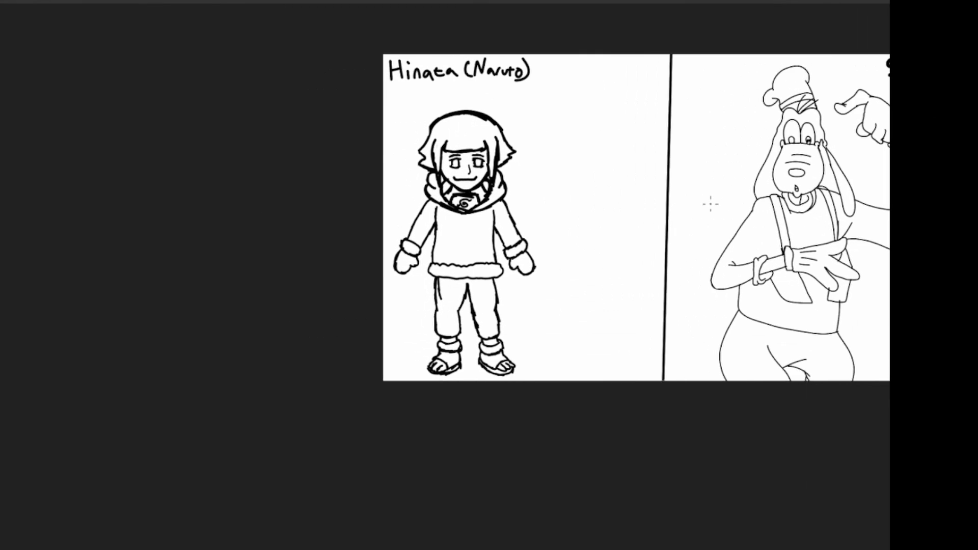
pyautogui.moveTo(698, 195); pyautogui.dragTo(379, 206)
pyautogui.scroll(1, 523, 175)
pyautogui.scroll(1, 364, 192)
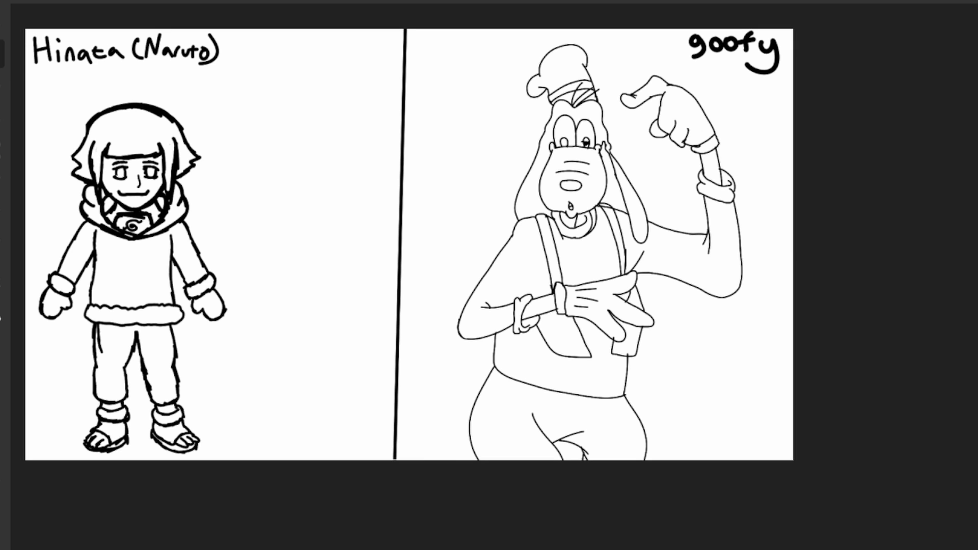
pyautogui.scroll(1, 26, 145)
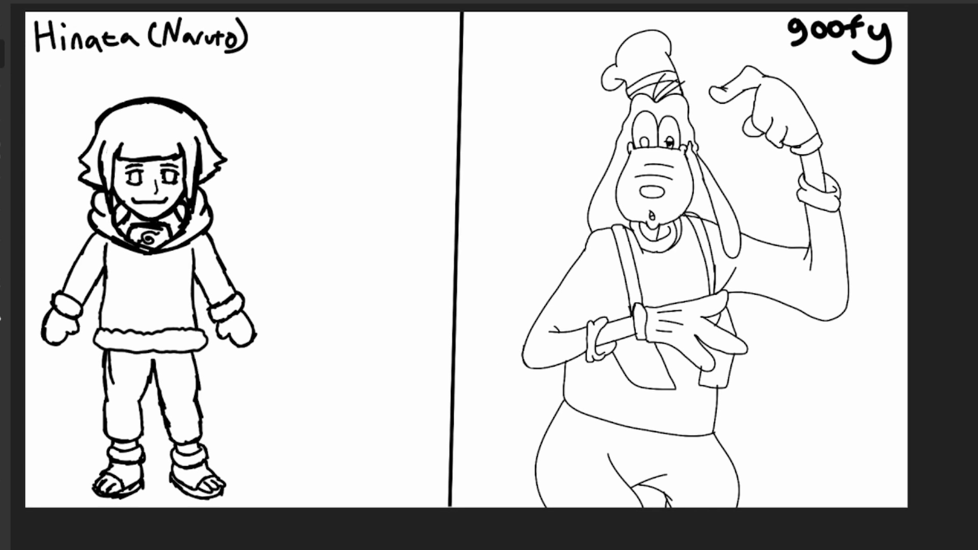
pyautogui.moveTo(89, 201); pyautogui.dragTo(329, 508)
pyautogui.moveTo(186, 122); pyautogui.dragTo(63, 89)
pyautogui.hotkey('ctrl', 't')
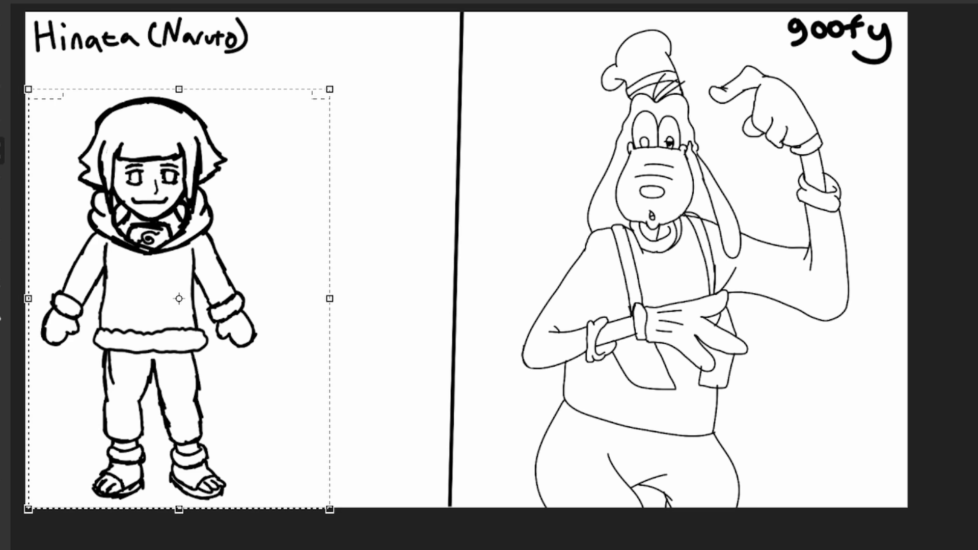
pyautogui.moveTo(330, 89); pyautogui.dragTo(173, 310)
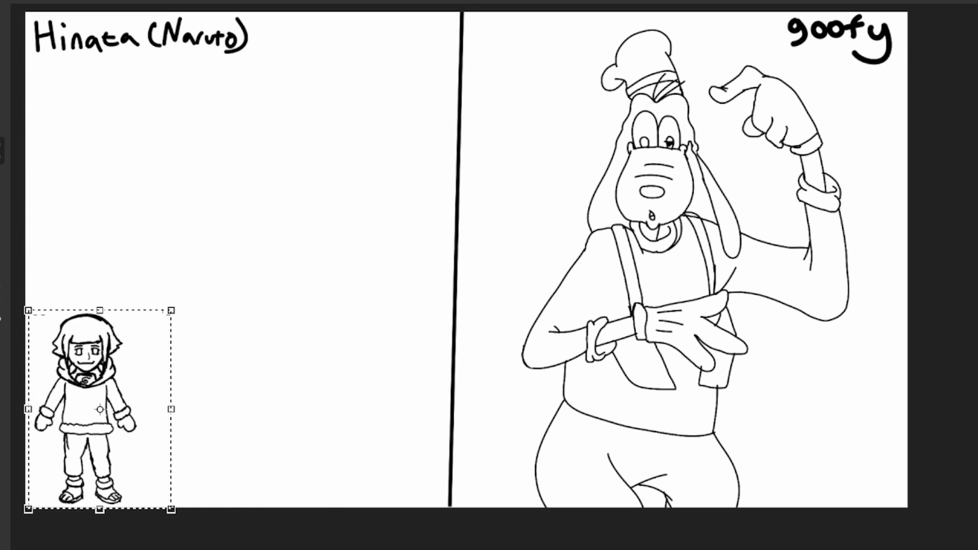
pyautogui.moveTo(99, 408); pyautogui.dragTo(357, 125)
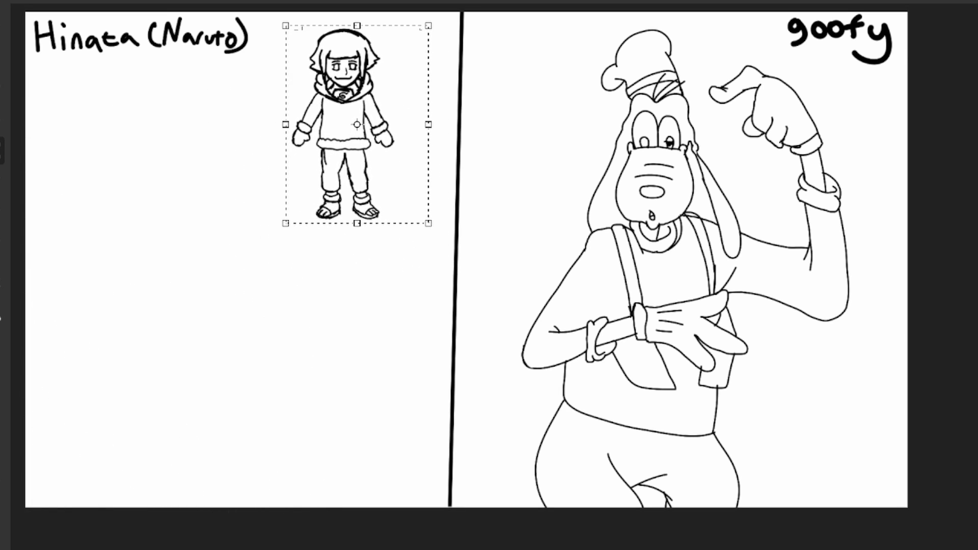
pyautogui.moveTo(429, 223); pyautogui.dragTo(473, 281)
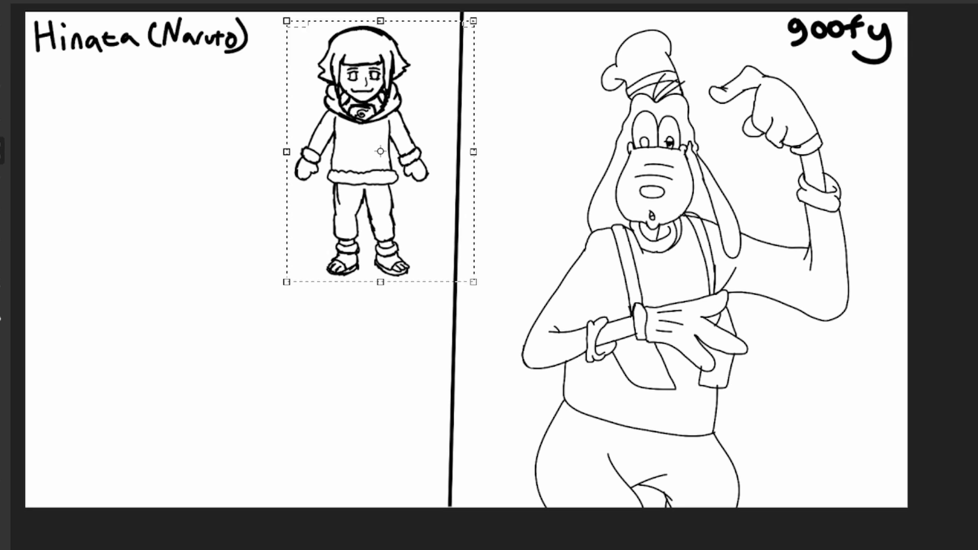
pyautogui.moveTo(364, 153); pyautogui.dragTo(378, 145)
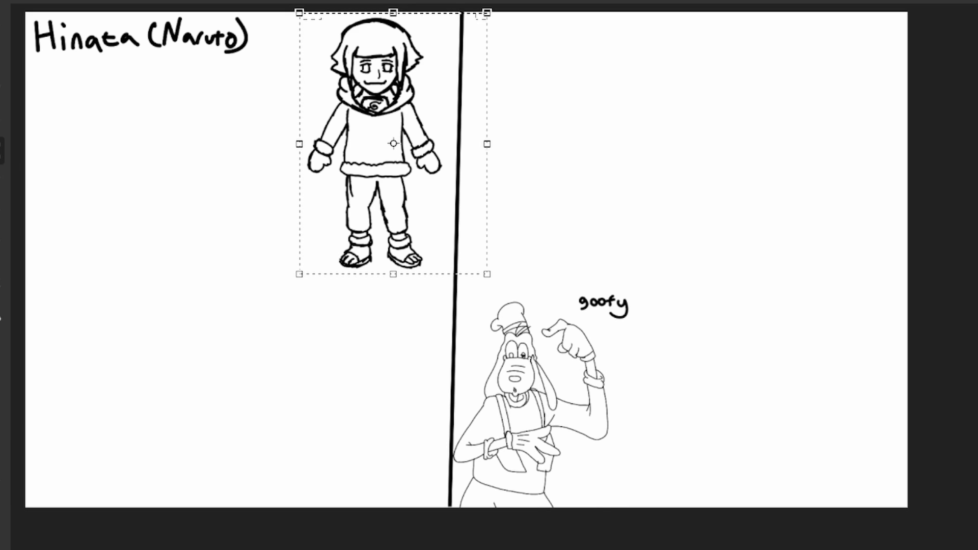
pyautogui.press('Return')
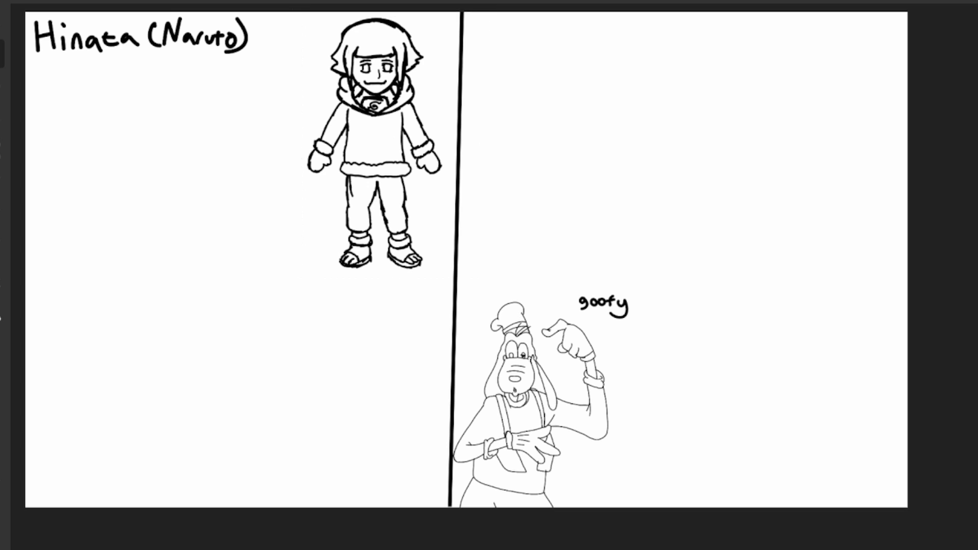
# - Start new drawings in the empty space of each half: Goofy's curved cheek, and Hinata's straight fringe with two pointed side locks
pyautogui.hotkey('ctrl', '-')
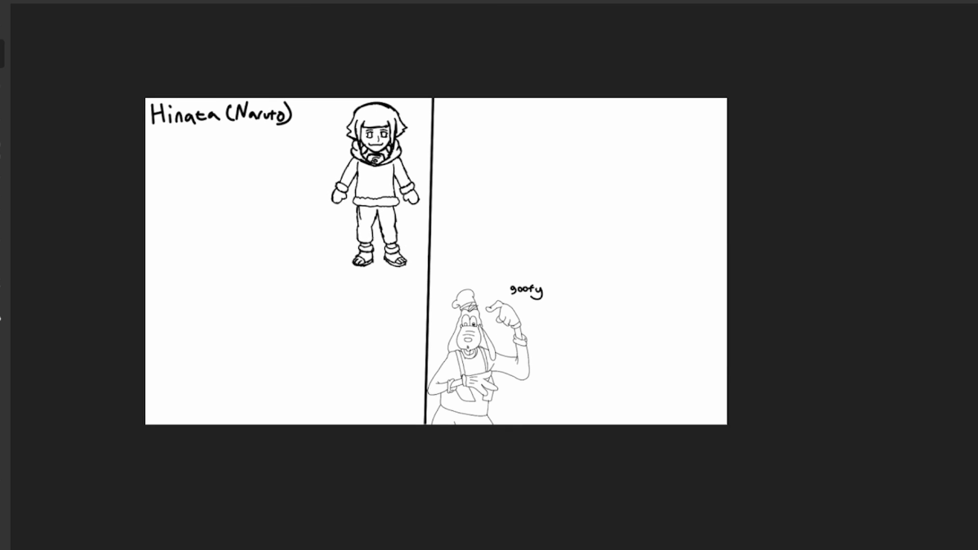
pyautogui.click(2, 248)
pyautogui.hotkey('ctrl', 'z')
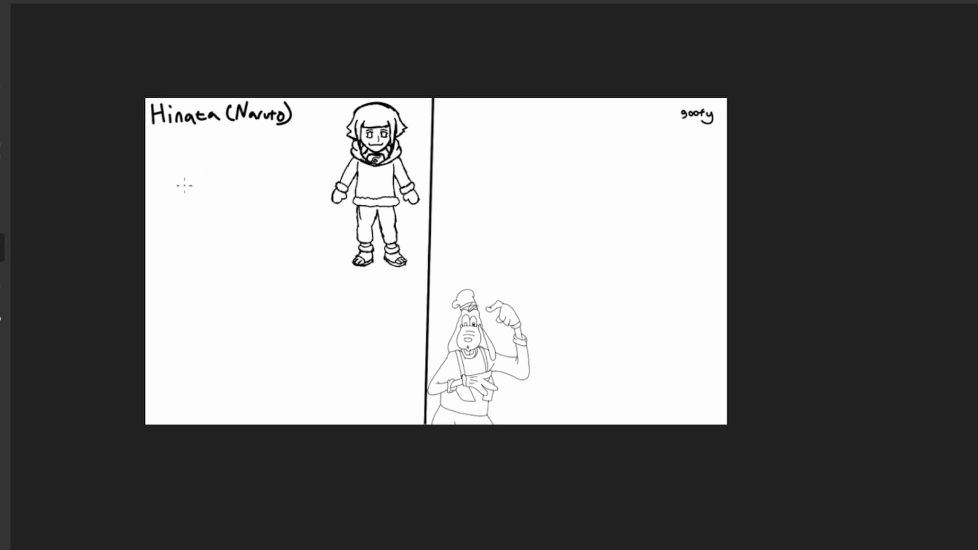
pyautogui.scroll(5, 165, 188)
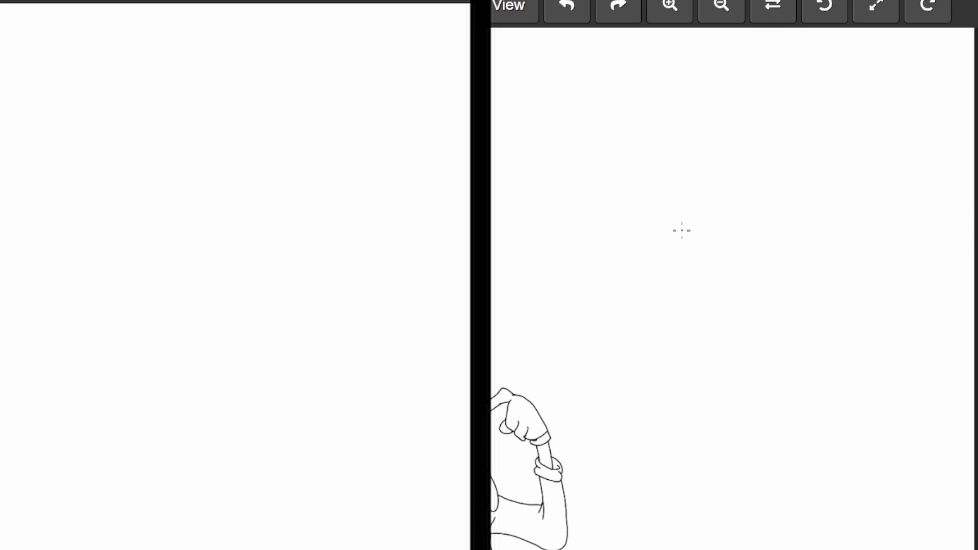
pyautogui.moveTo(693, 272); pyautogui.dragTo(704, 262)
pyautogui.moveTo(100, 145)
pyautogui.mouseDown()
pyautogui.moveTo(92, 184)
pyautogui.moveTo(210, 179)
pyautogui.moveTo(170, 177)
pyautogui.moveTo(231, 164)
pyautogui.moveTo(228, 135)
pyautogui.mouseUp()
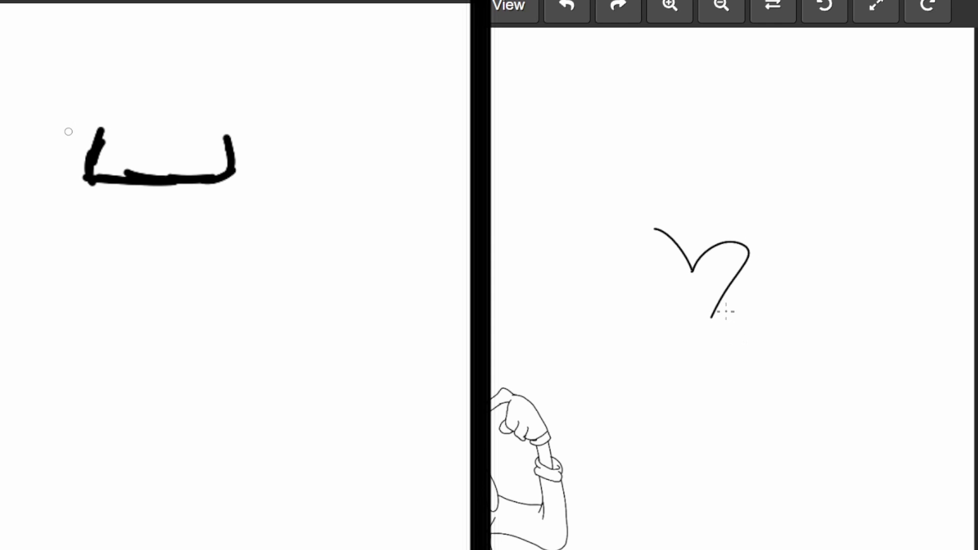
pyautogui.moveTo(64, 136)
pyautogui.mouseDown()
pyautogui.moveTo(41, 191)
pyautogui.moveTo(44, 173)
pyautogui.moveTo(45, 260)
pyautogui.moveTo(55, 304)
pyautogui.moveTo(67, 308)
pyautogui.moveTo(95, 184)
pyautogui.mouseUp()
pyautogui.moveTo(220, 179)
pyautogui.mouseDown()
pyautogui.moveTo(245, 300)
pyautogui.moveTo(279, 231)
pyautogui.moveTo(270, 250)
pyautogui.moveTo(274, 165)
pyautogui.moveTo(269, 138)
pyautogui.mouseUp()
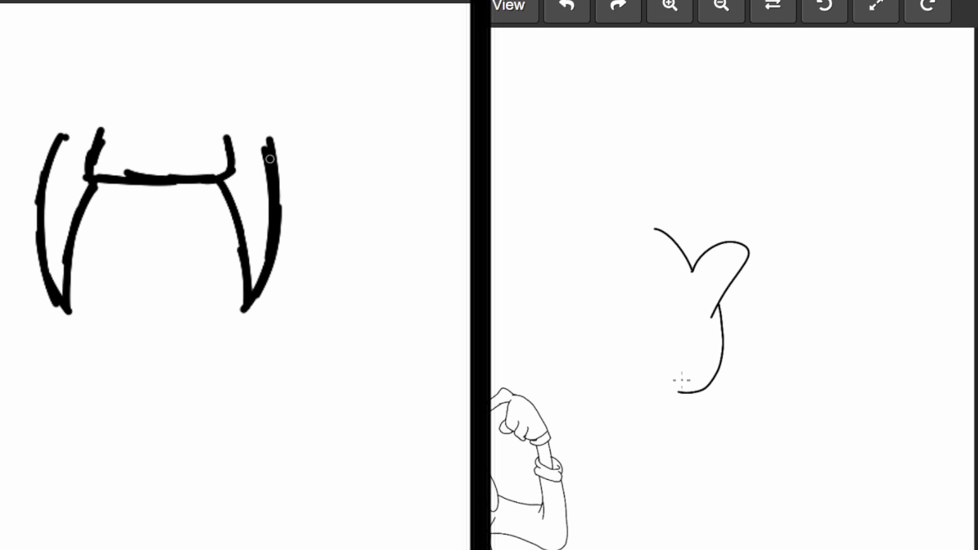
# - Draw Goofy's rounded lower jaw and the outer contour of Hinata's hair with flicked tips on both sides
pyautogui.moveTo(681, 381)
pyautogui.mouseDown()
pyautogui.moveTo(672, 403)
pyautogui.moveTo(652, 409)
pyautogui.moveTo(648, 328)
pyautogui.mouseUp()
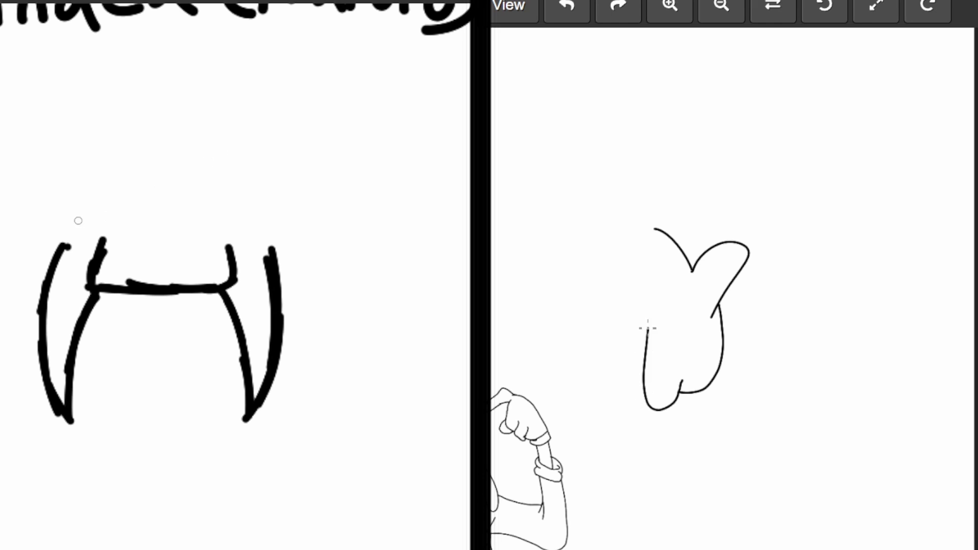
pyautogui.moveTo(181, 152)
pyautogui.mouseDown()
pyautogui.moveTo(59, 188)
pyautogui.moveTo(30, 252)
pyautogui.moveTo(3, 281)
pyautogui.moveTo(1, 305)
pyautogui.moveTo(40, 333)
pyautogui.mouseUp()
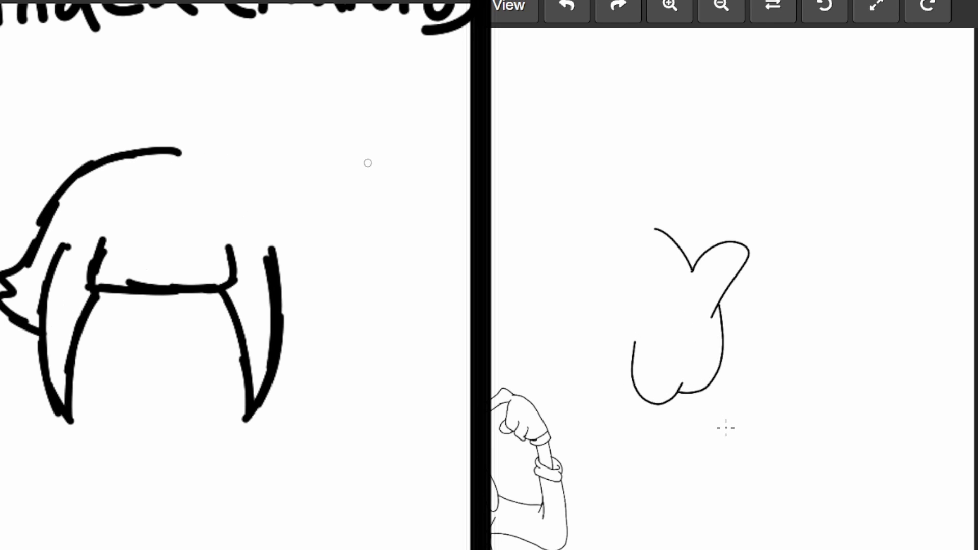
pyautogui.moveTo(163, 152)
pyautogui.mouseDown()
pyautogui.moveTo(301, 269)
pyautogui.moveTo(313, 295)
pyautogui.mouseUp()
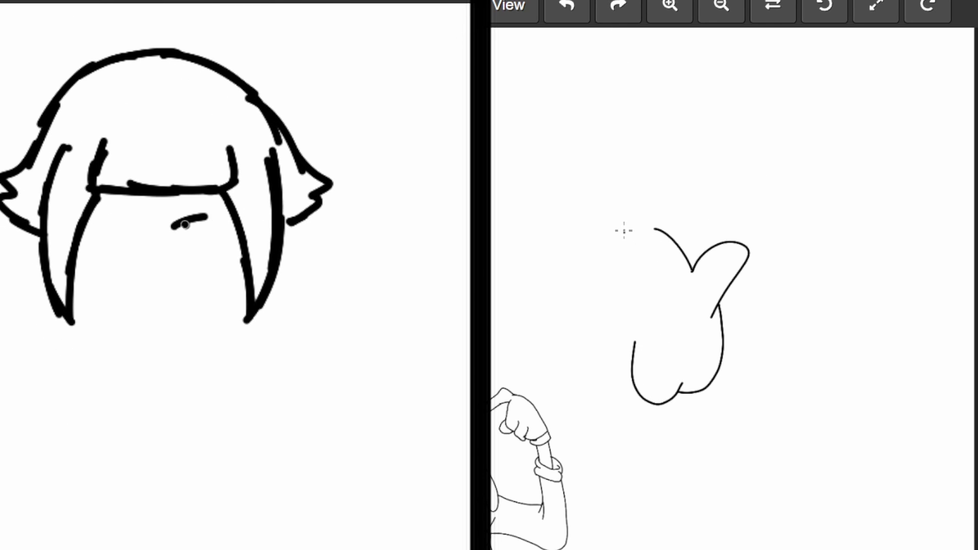
# - Draw the upper edge of Goofy's snout in profile with two short curved creases in front of the cheek
pyautogui.moveTo(623, 234)
pyautogui.mouseDown()
pyautogui.moveTo(652, 231)
pyautogui.moveTo(668, 254)
pyautogui.mouseUp()
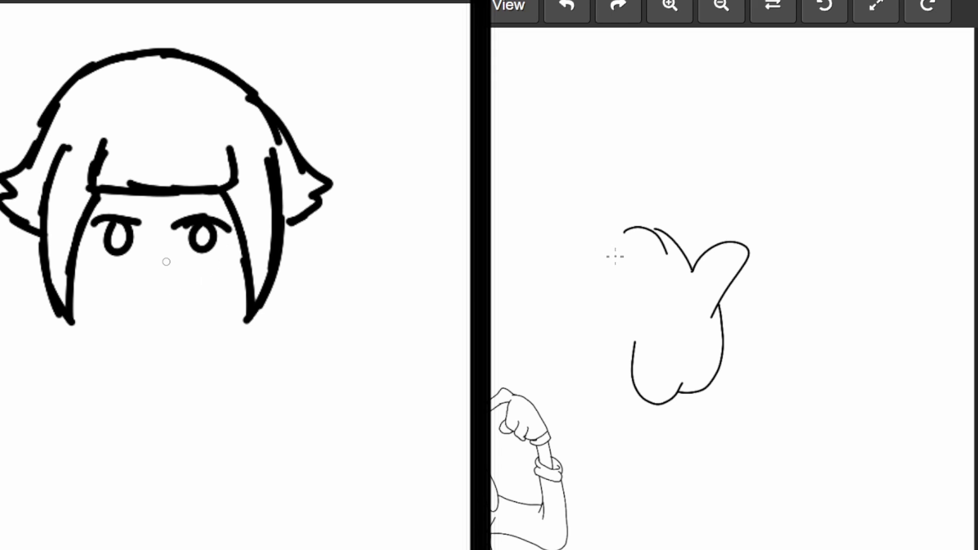
pyautogui.moveTo(576, 221)
pyautogui.mouseDown()
pyautogui.moveTo(603, 222)
pyautogui.moveTo(638, 260)
pyautogui.mouseUp()
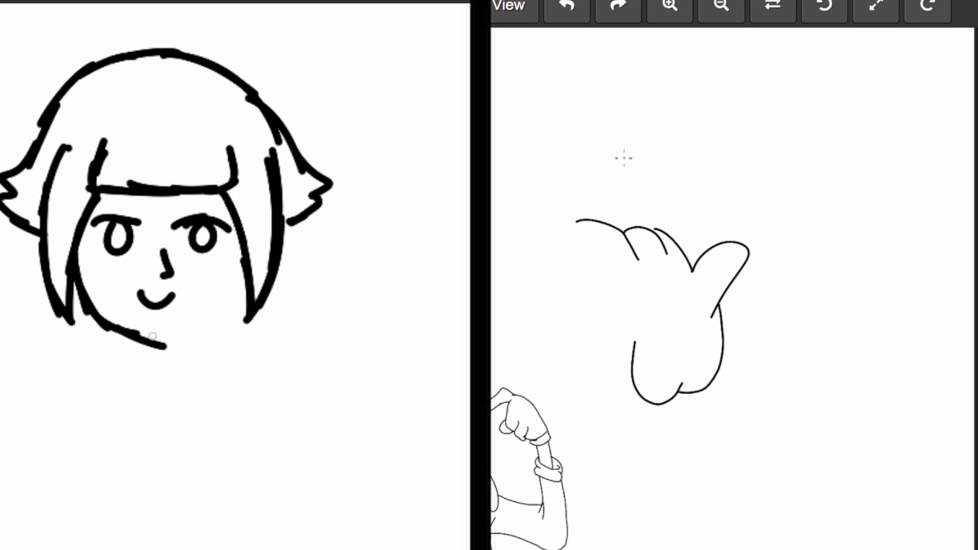
pyautogui.hotkey('ctrl', 'z')
pyautogui.moveTo(582, 210)
pyautogui.mouseDown()
pyautogui.moveTo(622, 229)
pyautogui.moveTo(635, 252)
pyautogui.mouseUp()
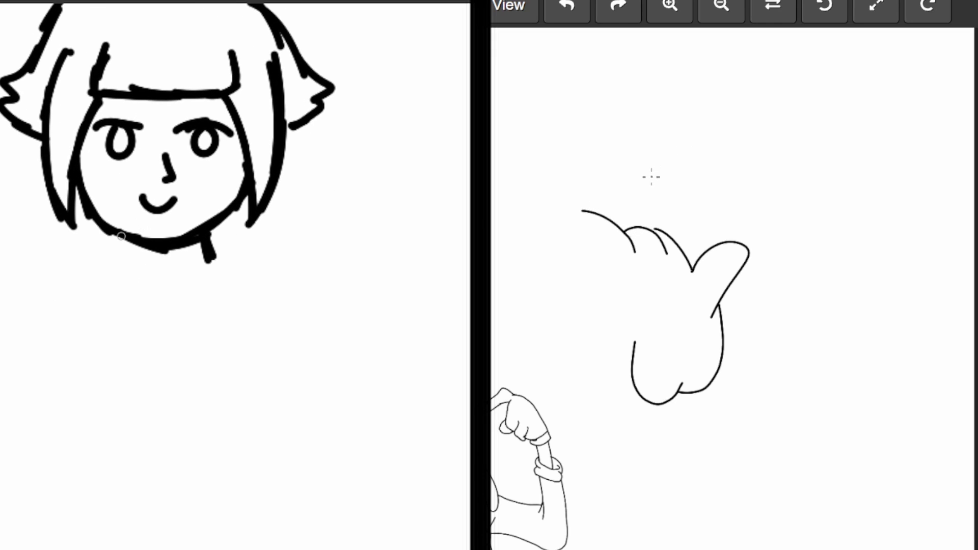
# - Draw Goofy's oval nose, the rounded front of his snout, and the upper and lower lines of his open mouth
pyautogui.moveTo(549, 196)
pyautogui.mouseDown()
pyautogui.moveTo(563, 229)
pyautogui.moveTo(582, 227)
pyautogui.moveTo(579, 195)
pyautogui.moveTo(550, 199)
pyautogui.mouseUp()
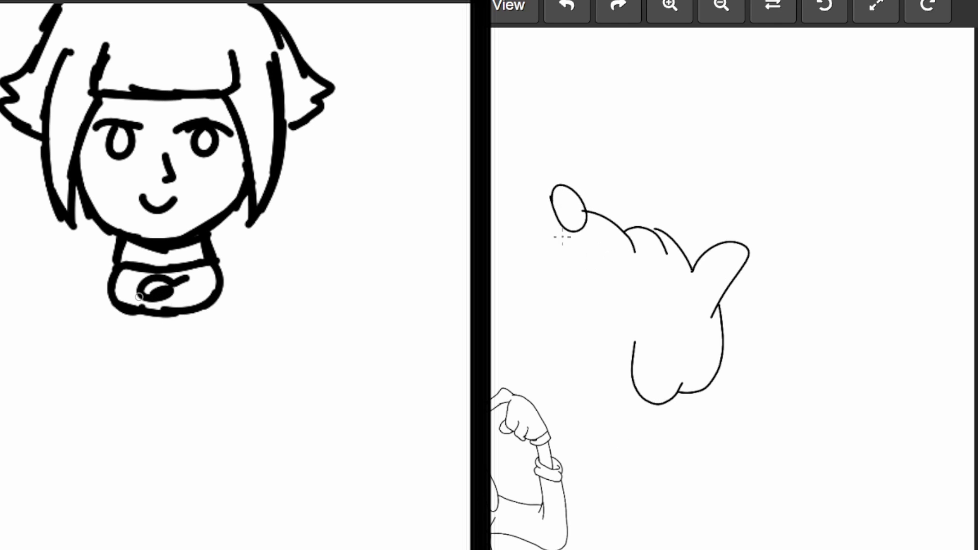
pyautogui.moveTo(558, 242)
pyautogui.mouseDown()
pyautogui.moveTo(555, 220)
pyautogui.moveTo(555, 259)
pyautogui.mouseUp()
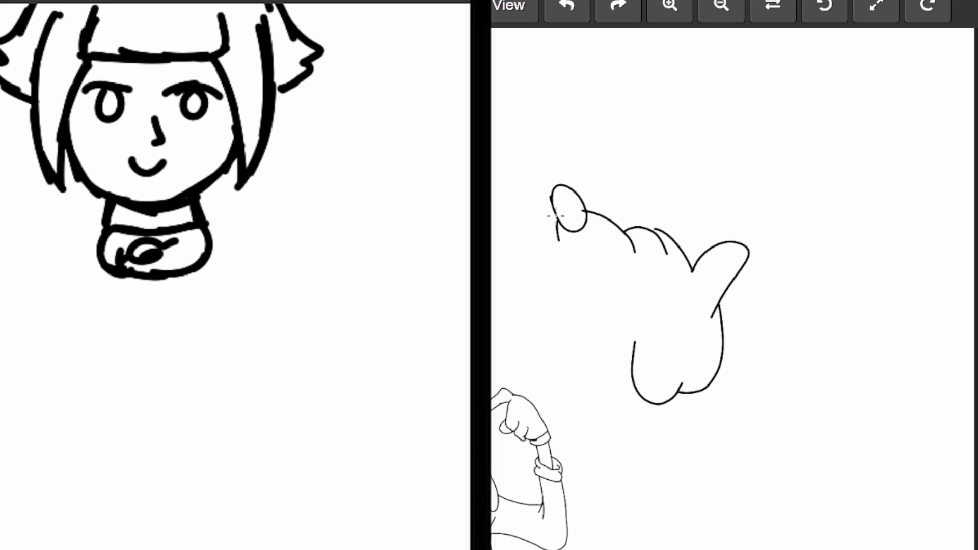
pyautogui.hotkey('ctrl', 'z')
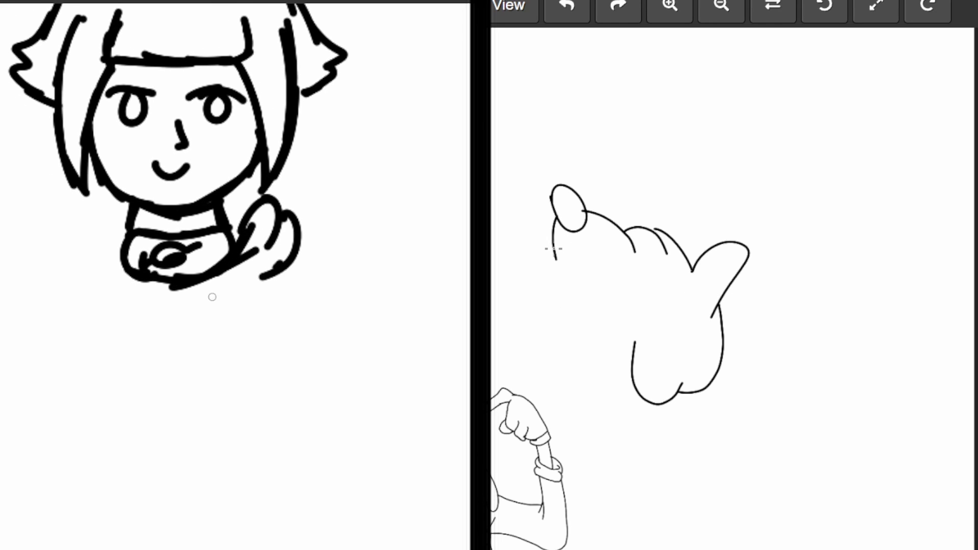
pyautogui.moveTo(551, 253)
pyautogui.mouseDown()
pyautogui.moveTo(547, 287)
pyautogui.moveTo(571, 288)
pyautogui.mouseUp()
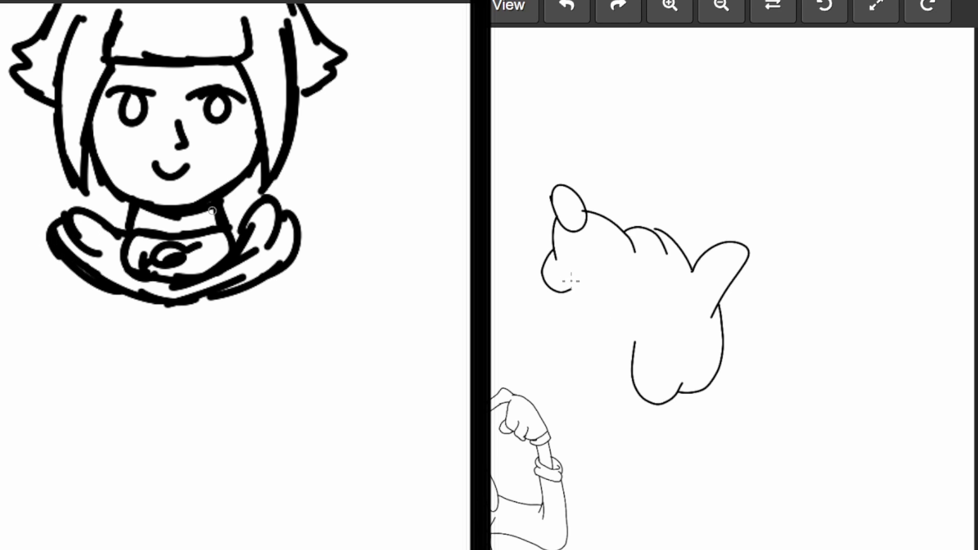
pyautogui.moveTo(570, 278)
pyautogui.mouseDown()
pyautogui.moveTo(586, 301)
pyautogui.moveTo(636, 309)
pyautogui.moveTo(703, 278)
pyautogui.mouseUp()
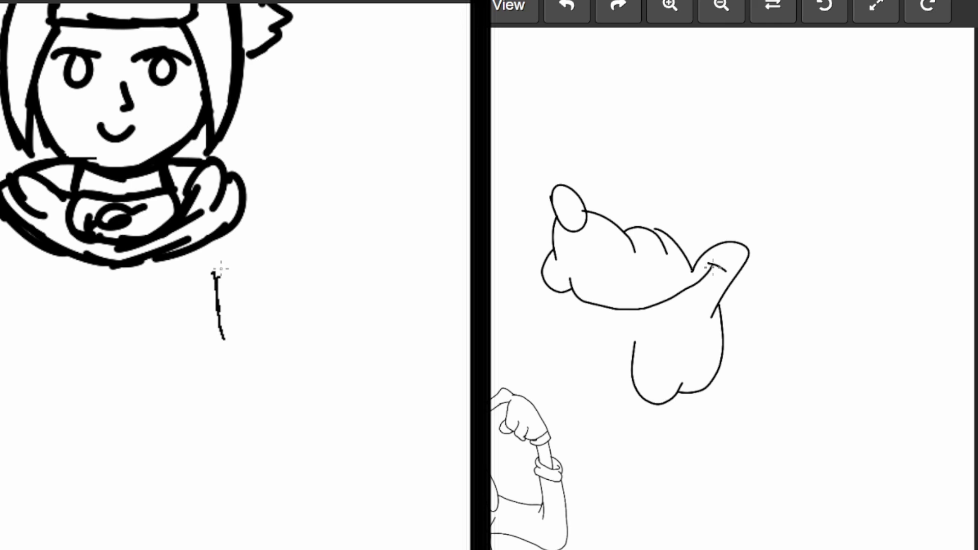
pyautogui.moveTo(713, 264)
pyautogui.mouseDown()
pyautogui.moveTo(704, 322)
pyautogui.moveTo(669, 377)
pyautogui.moveTo(646, 377)
pyautogui.moveTo(639, 340)
pyautogui.mouseUp()
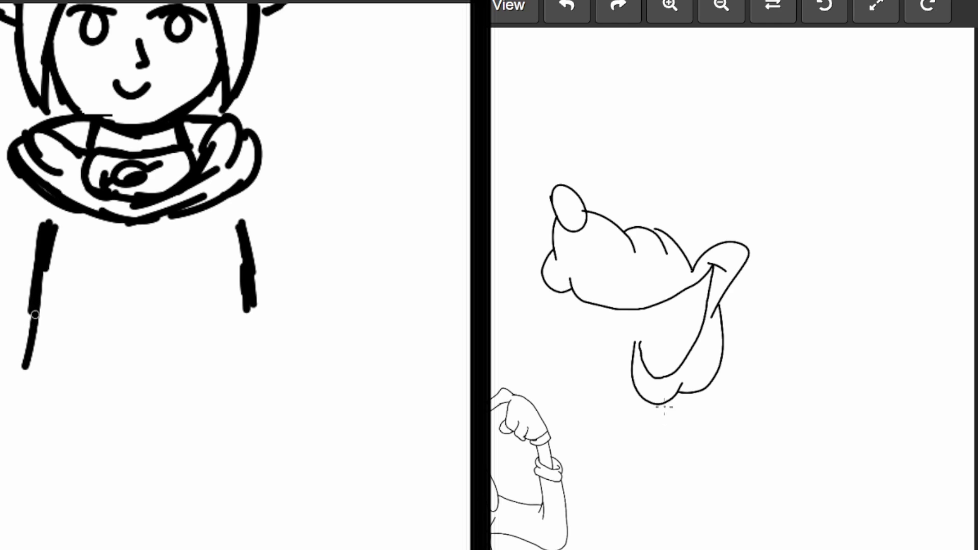
# - Close the front of Goofy's open mouth with two short vertical lines and draw two square teeth under his upper lip
pyautogui.moveTo(641, 309); pyautogui.dragTo(640, 350)
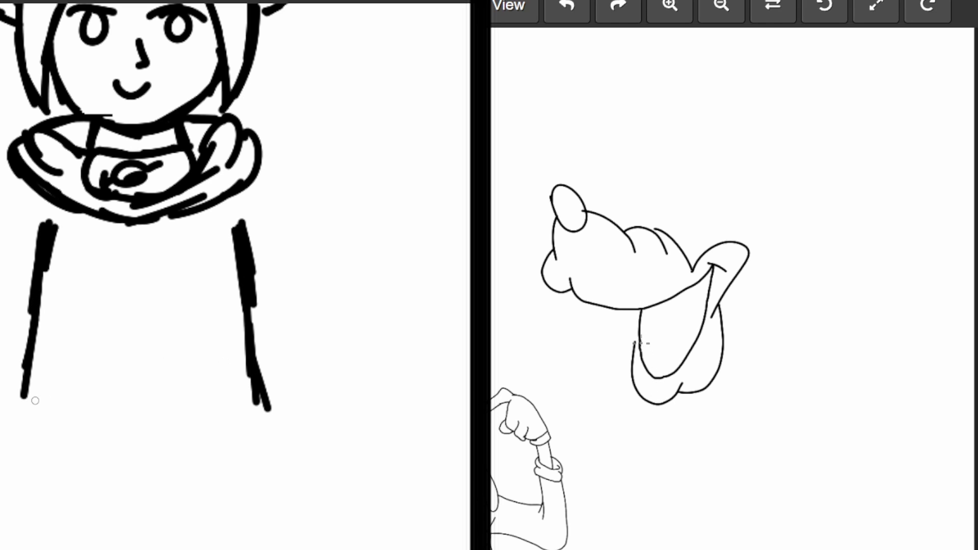
pyautogui.moveTo(634, 304); pyautogui.dragTo(634, 353)
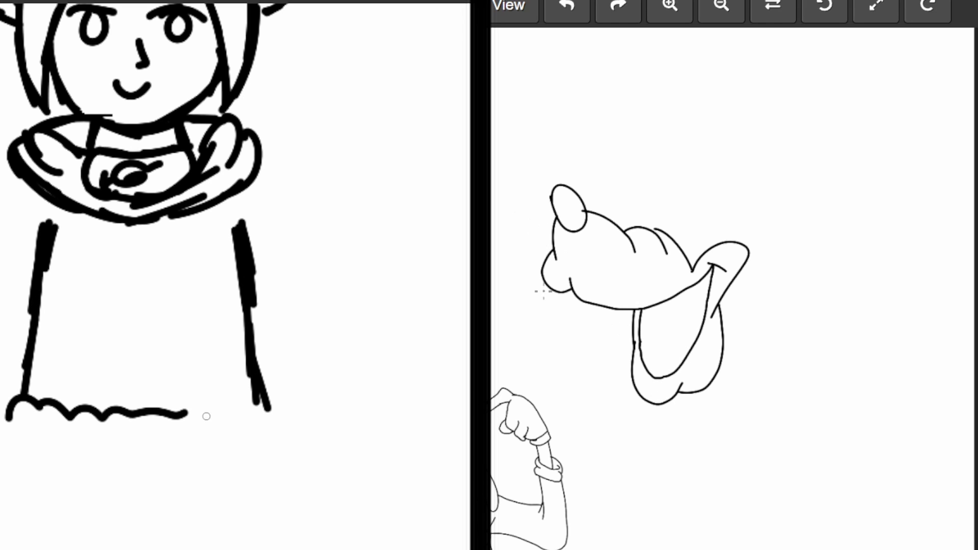
pyautogui.moveTo(540, 286)
pyautogui.mouseDown()
pyautogui.moveTo(558, 309)
pyautogui.moveTo(564, 293)
pyautogui.moveTo(586, 321)
pyautogui.moveTo(609, 308)
pyautogui.mouseUp()
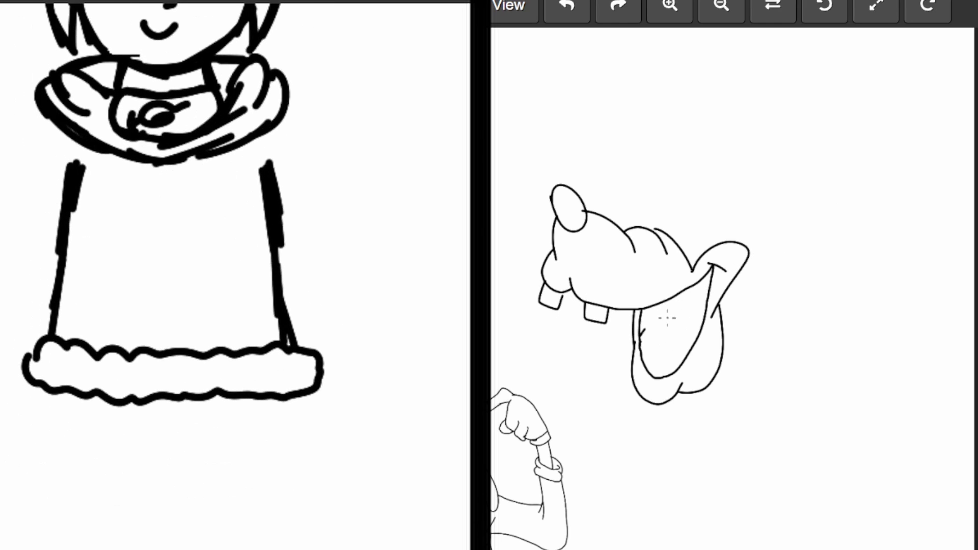
# - Draw Goofy's two-lobed tongue inside the open mouth and redo its centre crease as a slanted line
pyautogui.moveTo(667, 318)
pyautogui.mouseDown()
pyautogui.moveTo(672, 334)
pyautogui.moveTo(695, 322)
pyautogui.moveTo(697, 331)
pyautogui.mouseUp()
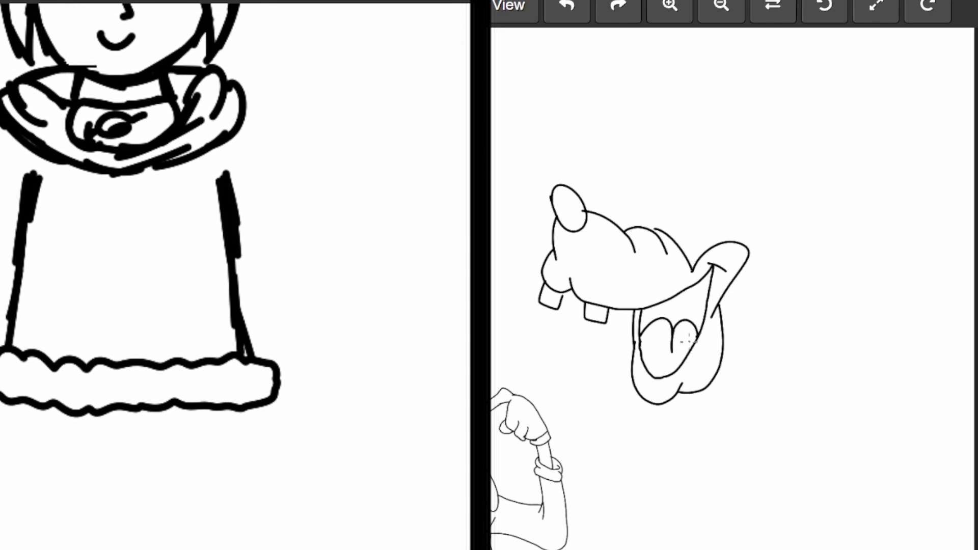
pyautogui.hotkey('ctrl', 'z')
pyautogui.moveTo(671, 333); pyautogui.dragTo(659, 360)
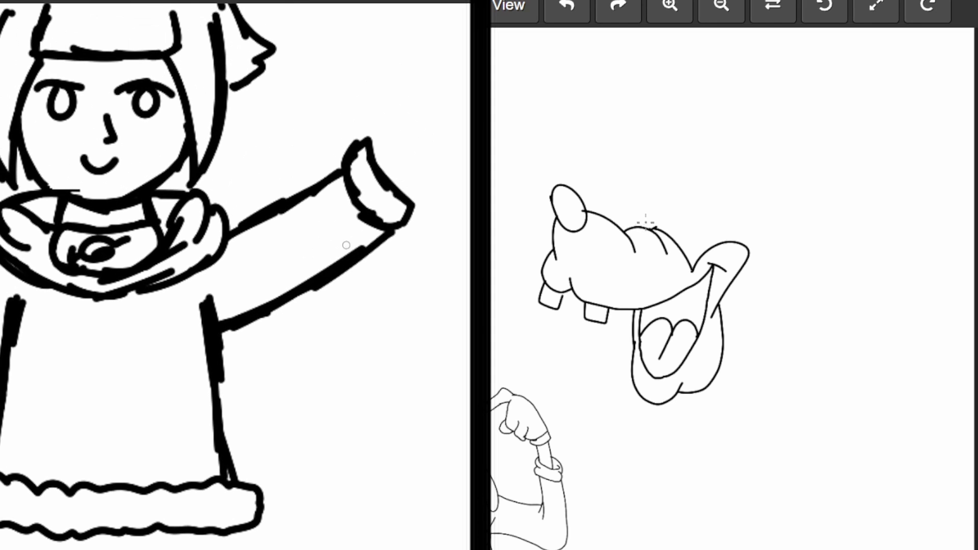
# - Draw Goofy's two tall oval eyes above the snout with a curved brow arching over each
pyautogui.moveTo(655, 175)
pyautogui.mouseDown()
pyautogui.moveTo(689, 178)
pyautogui.moveTo(689, 205)
pyautogui.mouseUp()
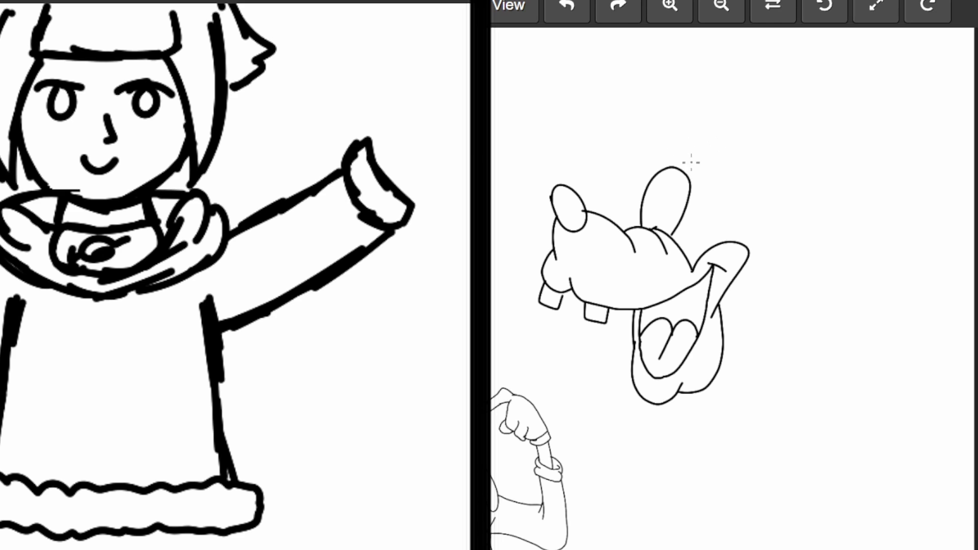
pyautogui.moveTo(691, 182)
pyautogui.mouseDown()
pyautogui.moveTo(721, 168)
pyautogui.moveTo(732, 209)
pyautogui.moveTo(727, 245)
pyautogui.mouseUp()
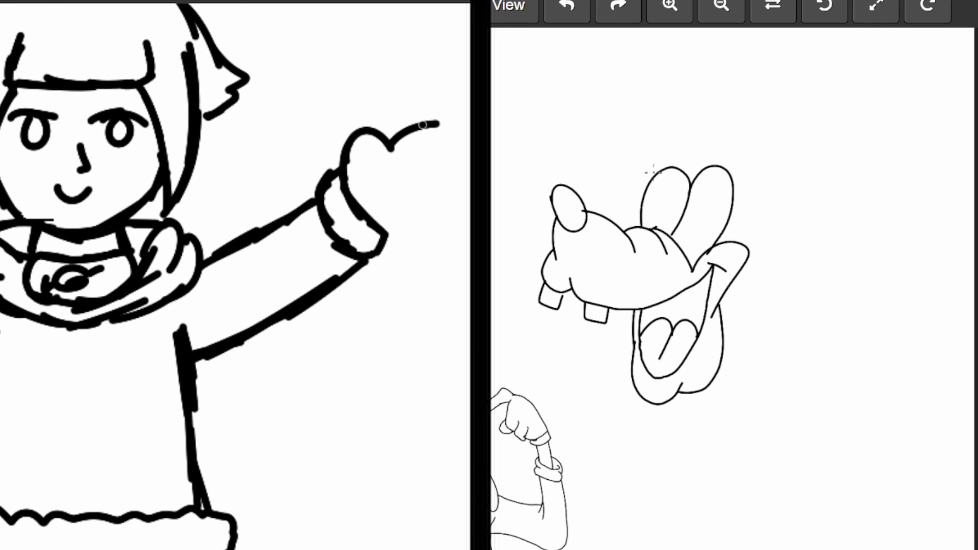
pyautogui.moveTo(651, 178)
pyautogui.mouseDown()
pyautogui.moveTo(662, 160)
pyautogui.moveTo(697, 157)
pyautogui.mouseUp()
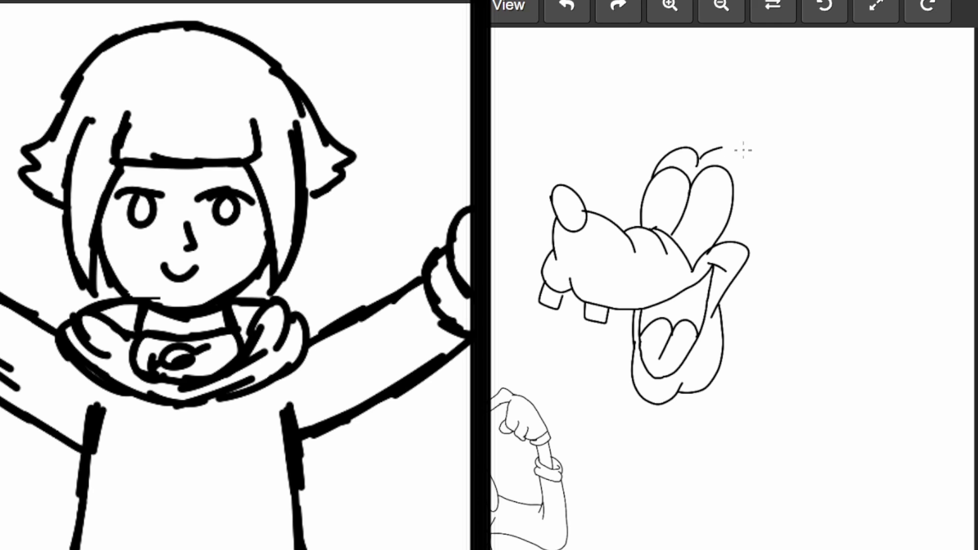
pyautogui.moveTo(723, 148)
pyautogui.mouseDown()
pyautogui.moveTo(743, 150)
pyautogui.moveTo(743, 185)
pyautogui.mouseUp()
# - Draw the outer and inner contours of Hinata's two widely spread trouser legs below the wavy jacket hem
pyautogui.moveTo(246, 340); pyautogui.dragTo(260, 277)
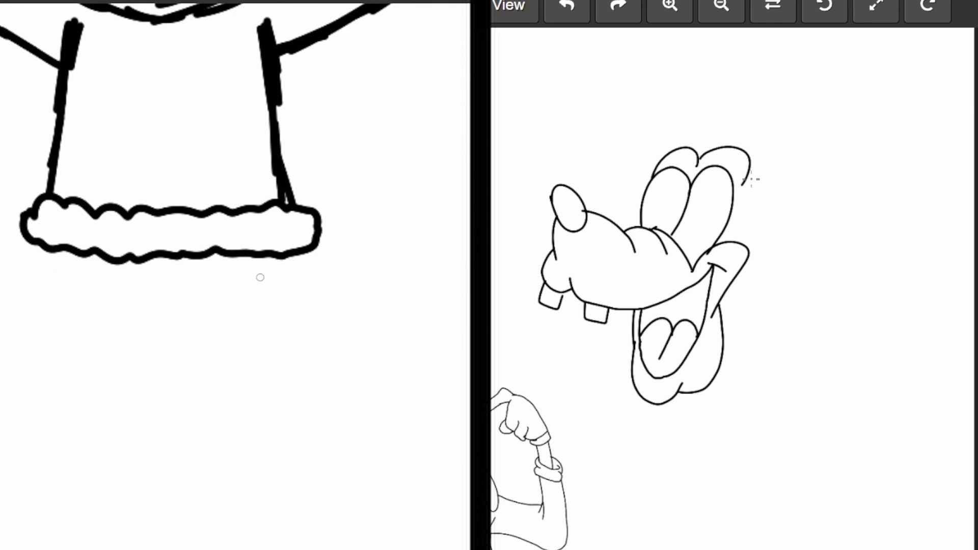
pyautogui.scroll(-3, 205, 284)
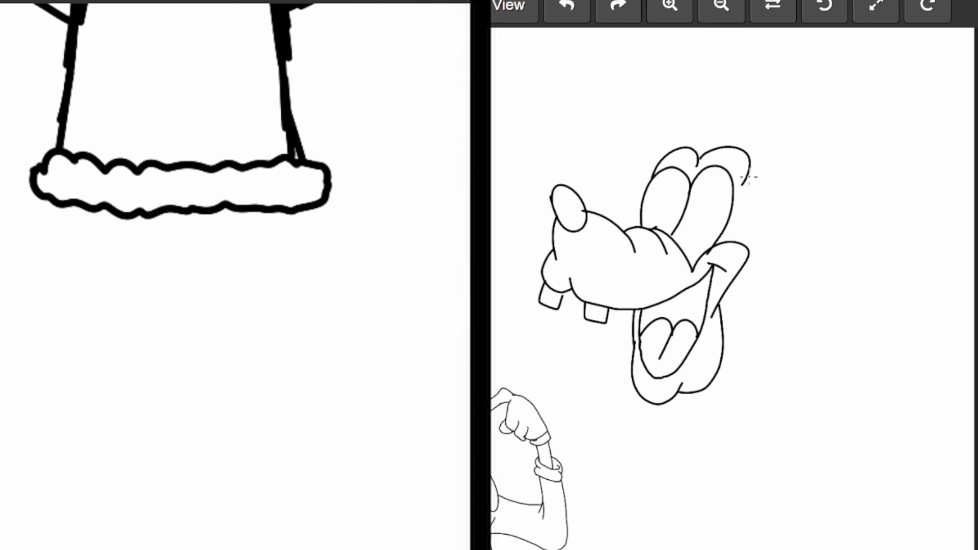
pyautogui.moveTo(66, 203)
pyautogui.mouseDown()
pyautogui.moveTo(64, 303)
pyautogui.moveTo(57, 268)
pyautogui.moveTo(69, 316)
pyautogui.mouseUp()
pyautogui.moveTo(173, 244)
pyautogui.mouseDown()
pyautogui.moveTo(176, 318)
pyautogui.moveTo(178, 303)
pyautogui.moveTo(122, 415)
pyautogui.mouseUp()
pyautogui.moveTo(69, 313)
pyautogui.mouseDown()
pyautogui.moveTo(17, 427)
pyautogui.moveTo(93, 453)
pyautogui.moveTo(155, 379)
pyautogui.mouseUp()
pyautogui.moveTo(183, 265)
pyautogui.mouseDown()
pyautogui.moveTo(181, 316)
pyautogui.moveTo(235, 422)
pyautogui.moveTo(247, 438)
pyautogui.moveTo(298, 451)
pyautogui.mouseUp()
pyautogui.moveTo(289, 215)
pyautogui.mouseDown()
pyautogui.moveTo(304, 329)
pyautogui.moveTo(339, 367)
pyautogui.moveTo(356, 407)
pyautogui.moveTo(352, 436)
pyautogui.moveTo(270, 441)
pyautogui.mouseUp()
pyautogui.moveTo(47, 389); pyautogui.dragTo(106, 273)
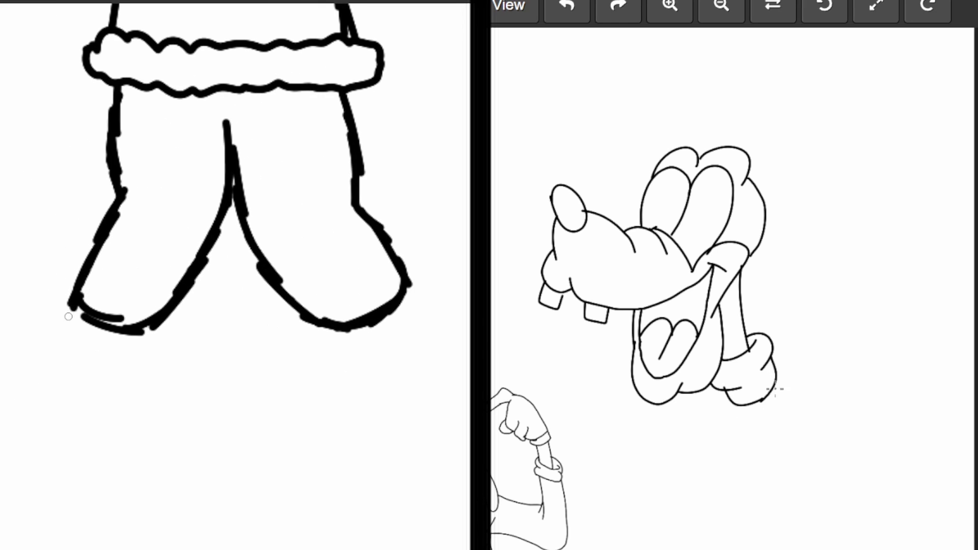
# - Draw Hinata's two short ankles below the trouser legs with a thick rounded cuff around each
pyautogui.moveTo(77, 307); pyautogui.dragTo(70, 321)
pyautogui.moveTo(135, 331); pyautogui.dragTo(119, 354)
pyautogui.moveTo(335, 328); pyautogui.dragTo(352, 351)
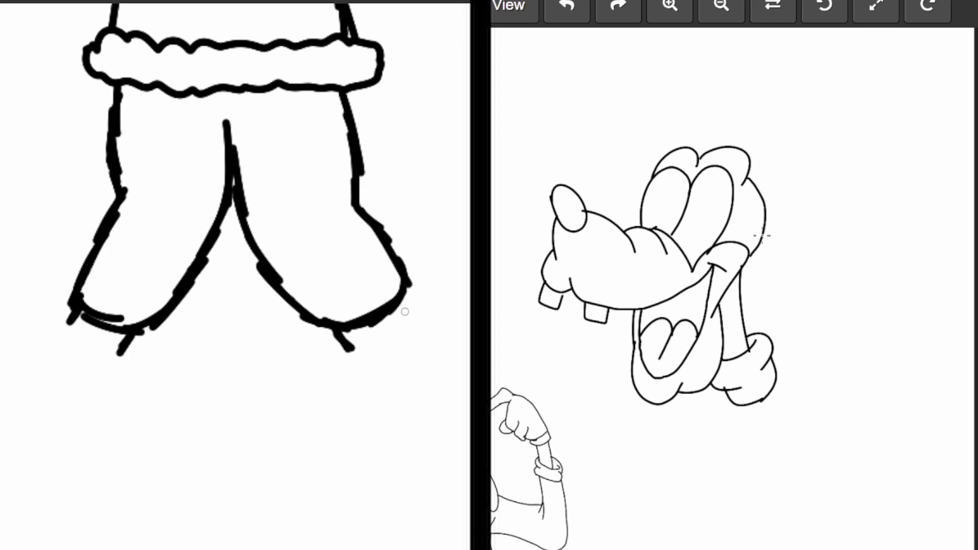
pyautogui.moveTo(404, 300); pyautogui.dragTo(413, 321)
pyautogui.moveTo(350, 352)
pyautogui.mouseDown()
pyautogui.moveTo(390, 347)
pyautogui.moveTo(418, 319)
pyautogui.mouseUp()
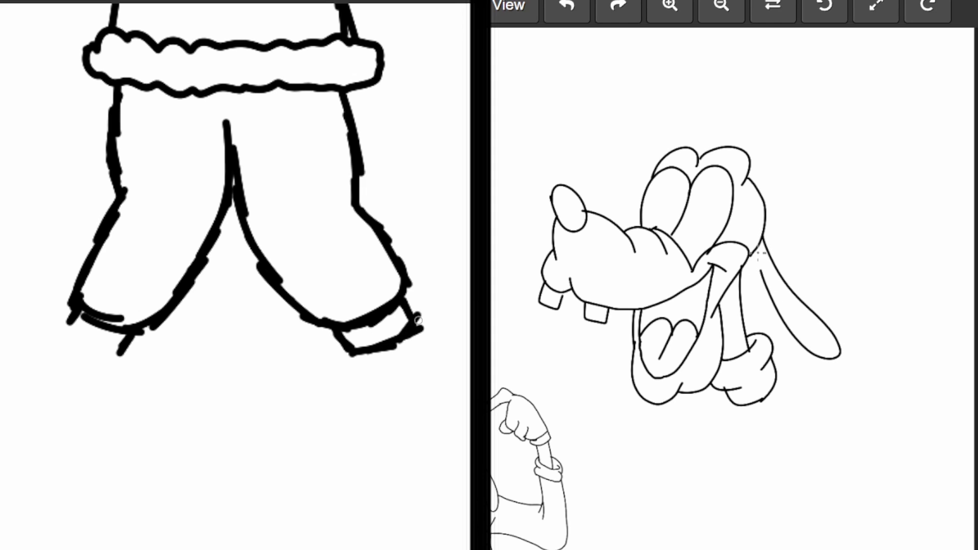
pyautogui.moveTo(348, 351)
pyautogui.mouseDown()
pyautogui.moveTo(356, 389)
pyautogui.moveTo(415, 363)
pyautogui.mouseUp()
pyautogui.moveTo(412, 327)
pyautogui.mouseDown()
pyautogui.moveTo(440, 338)
pyautogui.moveTo(421, 360)
pyautogui.moveTo(393, 373)
pyautogui.mouseUp()
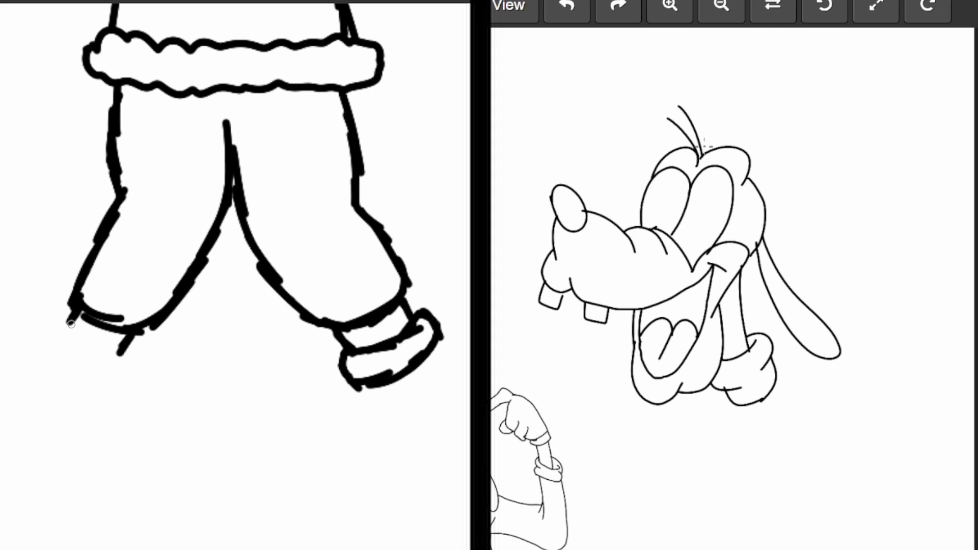
pyautogui.moveTo(71, 321)
pyautogui.mouseDown()
pyautogui.moveTo(100, 356)
pyautogui.moveTo(134, 364)
pyautogui.moveTo(124, 401)
pyautogui.mouseUp()
pyautogui.moveTo(130, 374)
pyautogui.mouseDown()
pyautogui.moveTo(112, 397)
pyautogui.moveTo(80, 383)
pyautogui.moveTo(97, 394)
pyautogui.mouseUp()
pyautogui.moveTo(45, 353)
pyautogui.mouseDown()
pyautogui.moveTo(58, 371)
pyautogui.moveTo(45, 336)
pyautogui.moveTo(72, 330)
pyautogui.mouseUp()
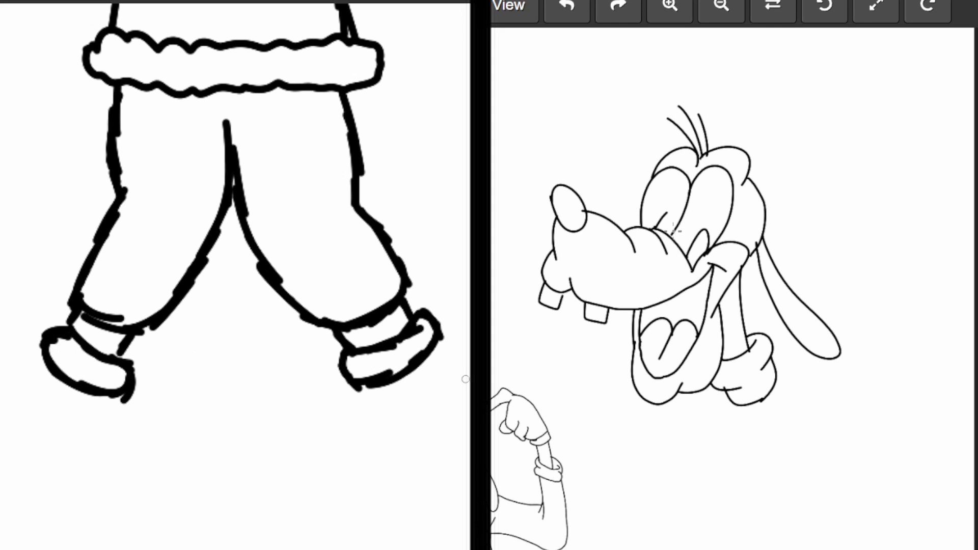
# - Draw Hinata's two outward-pointing feet below the ankle cuffs, with separate toes and sandal soles
pyautogui.moveTo(366, 388)
pyautogui.mouseDown()
pyautogui.moveTo(394, 421)
pyautogui.moveTo(383, 447)
pyautogui.moveTo(448, 474)
pyautogui.mouseUp()
pyautogui.moveTo(436, 348)
pyautogui.mouseDown()
pyautogui.moveTo(466, 379)
pyautogui.moveTo(443, 502)
pyautogui.moveTo(432, 496)
pyautogui.mouseUp()
pyautogui.moveTo(426, 465); pyautogui.dragTo(400, 495)
pyautogui.moveTo(399, 495)
pyautogui.mouseDown()
pyautogui.moveTo(403, 513)
pyautogui.moveTo(436, 494)
pyautogui.mouseUp()
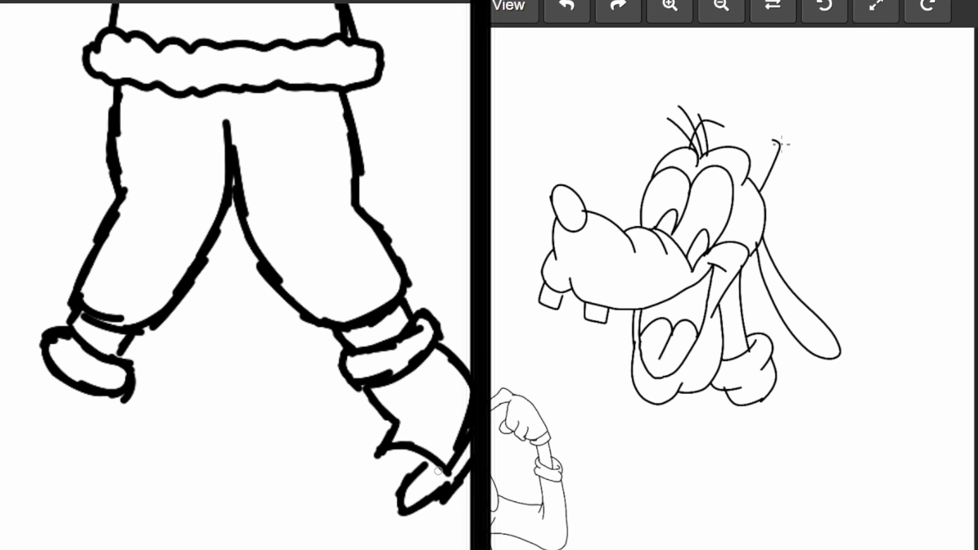
pyautogui.moveTo(400, 458)
pyautogui.mouseDown()
pyautogui.moveTo(382, 490)
pyautogui.moveTo(386, 504)
pyautogui.moveTo(396, 501)
pyautogui.mouseUp()
pyautogui.moveTo(379, 451); pyautogui.dragTo(365, 479)
pyautogui.moveTo(375, 464)
pyautogui.mouseDown()
pyautogui.moveTo(391, 488)
pyautogui.moveTo(372, 499)
pyautogui.moveTo(403, 517)
pyautogui.moveTo(468, 481)
pyautogui.mouseUp()
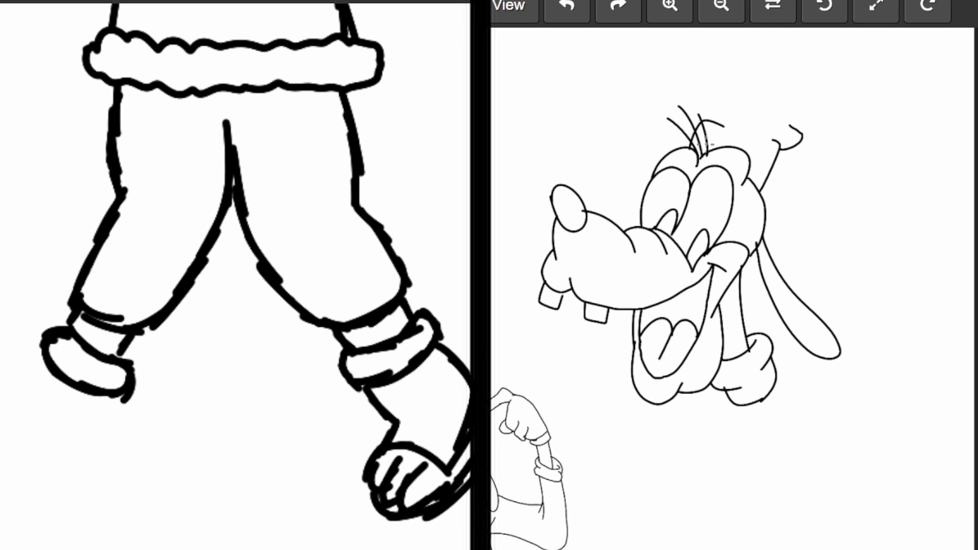
pyautogui.moveTo(104, 397)
pyautogui.mouseDown()
pyautogui.moveTo(89, 416)
pyautogui.moveTo(113, 445)
pyautogui.moveTo(65, 478)
pyautogui.moveTo(53, 474)
pyautogui.moveTo(26, 410)
pyautogui.moveTo(43, 350)
pyautogui.mouseUp()
pyautogui.moveTo(95, 479)
pyautogui.mouseDown()
pyautogui.moveTo(107, 497)
pyautogui.moveTo(84, 482)
pyautogui.moveTo(108, 467)
pyautogui.moveTo(103, 480)
pyautogui.moveTo(118, 457)
pyautogui.moveTo(133, 483)
pyautogui.moveTo(70, 502)
pyautogui.moveTo(43, 490)
pyautogui.moveTo(4, 442)
pyautogui.moveTo(8, 369)
pyautogui.mouseUp()
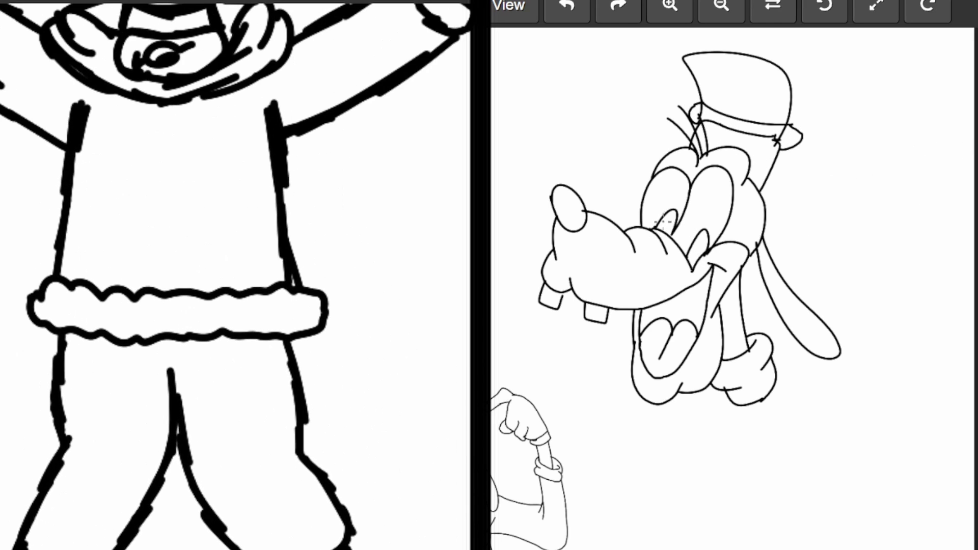
# - Shade the pupils in both of Goofy's eyes and add short eyebrow strokes above Hinata's eyes
pyautogui.moveTo(664, 227)
pyautogui.mouseDown()
pyautogui.moveTo(668, 219)
pyautogui.moveTo(662, 229)
pyautogui.moveTo(699, 253)
pyautogui.mouseUp()
pyautogui.scroll(3, 234, 275)
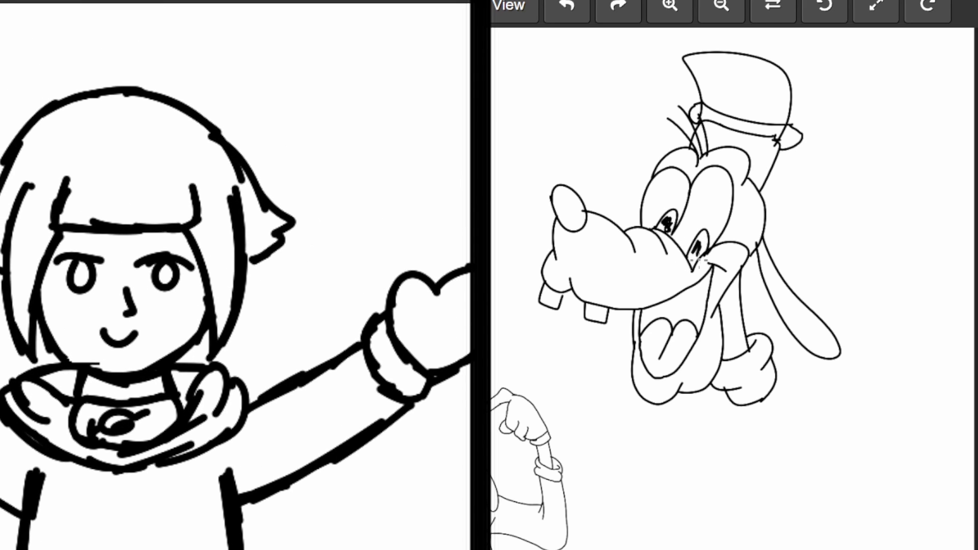
pyautogui.moveTo(211, 252); pyautogui.dragTo(230, 244)
pyautogui.moveTo(166, 235); pyautogui.dragTo(201, 238)
pyautogui.moveTo(93, 233)
pyautogui.mouseDown()
pyautogui.moveTo(77, 235)
pyautogui.moveTo(112, 233)
pyautogui.mouseUp()
# - Select the large arms-raised Hinata, scale her down and place her below and slightly left of the first Hinata
pyautogui.scroll(-3, 234, 275)
pyautogui.hscroll(-1, 235, 275)
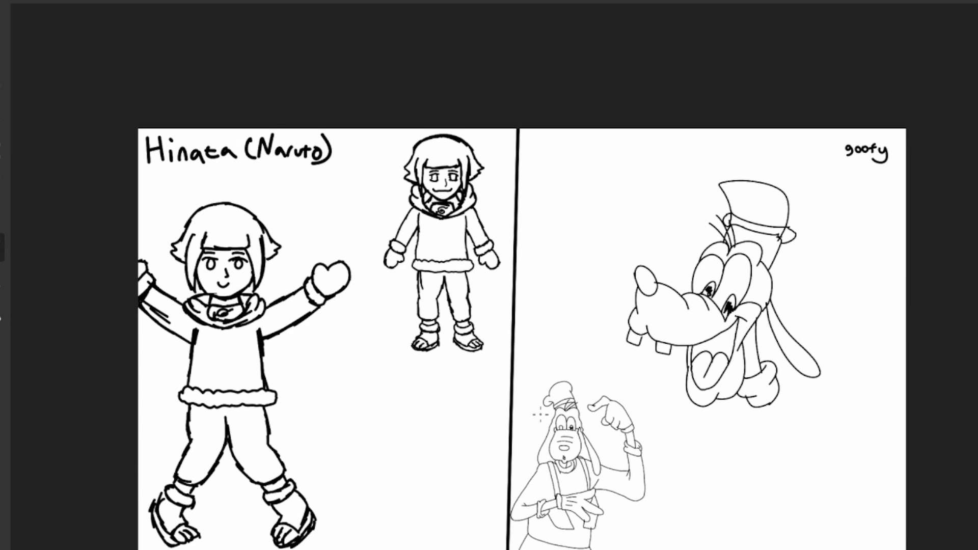
pyautogui.scroll(1, 541, 414)
pyautogui.scroll(-1, 511, 366)
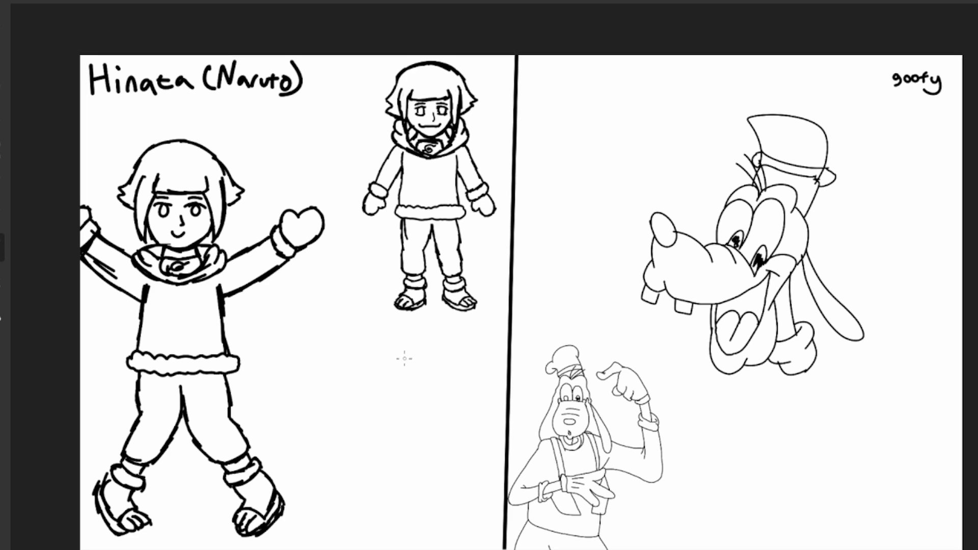
pyautogui.click(2, 54)
pyautogui.moveTo(5, 454); pyautogui.dragTo(6, 533)
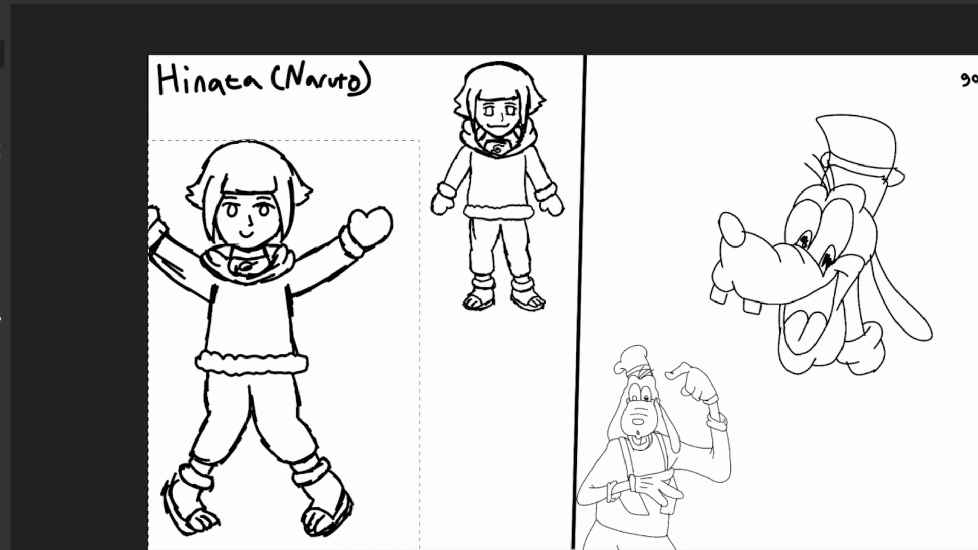
pyautogui.moveTo(221, 172); pyautogui.dragTo(138, 219)
pyautogui.hotkey('ctrl', 't')
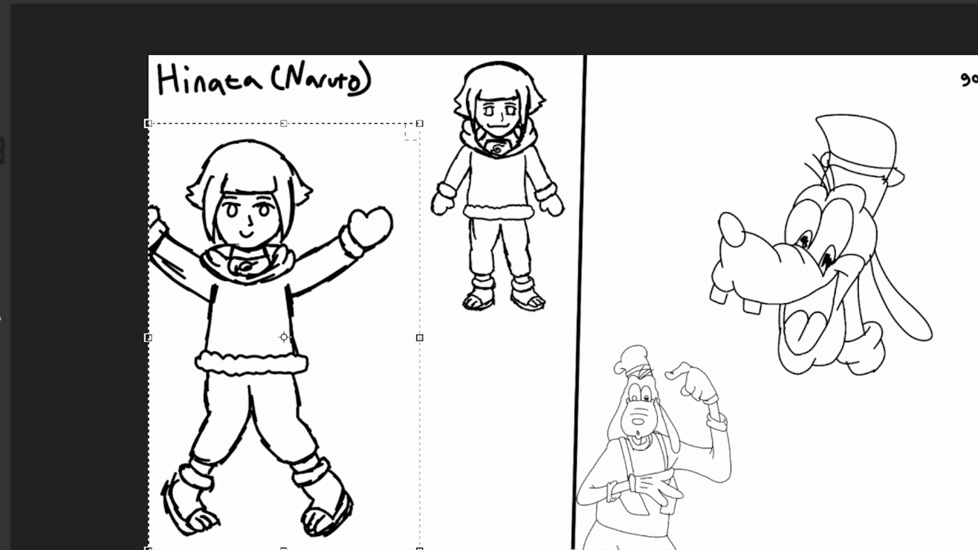
pyautogui.moveTo(148, 337)
pyautogui.mouseDown()
pyautogui.moveTo(301, 337)
pyautogui.moveTo(240, 337)
pyautogui.moveTo(269, 337)
pyautogui.mouseUp()
pyautogui.moveTo(344, 337)
pyautogui.mouseDown()
pyautogui.moveTo(421, 410)
pyautogui.moveTo(424, 434)
pyautogui.mouseUp()
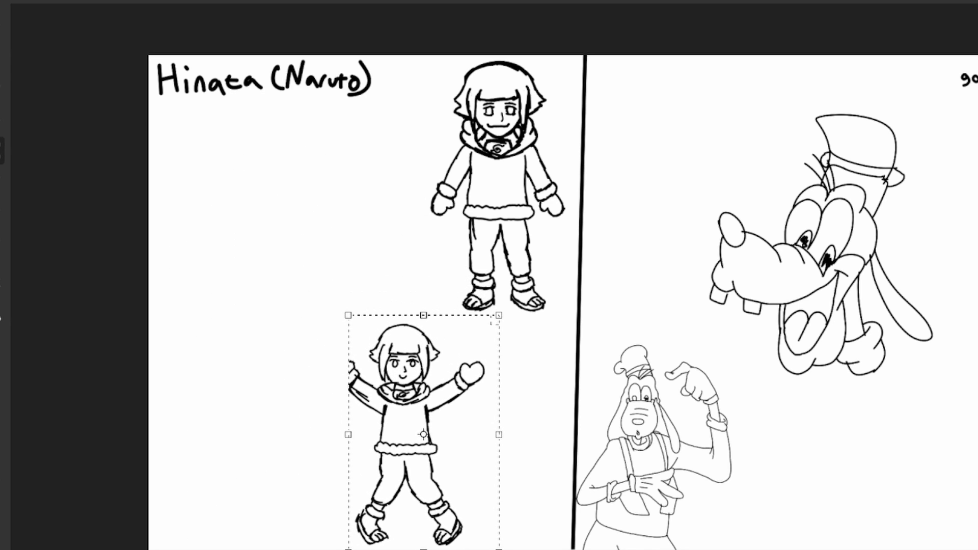
pyautogui.moveTo(498, 434)
pyautogui.mouseDown()
pyautogui.moveTo(547, 435)
pyautogui.moveTo(486, 416)
pyautogui.mouseUp()
pyautogui.moveTo(537, 269); pyautogui.dragTo(524, 262)
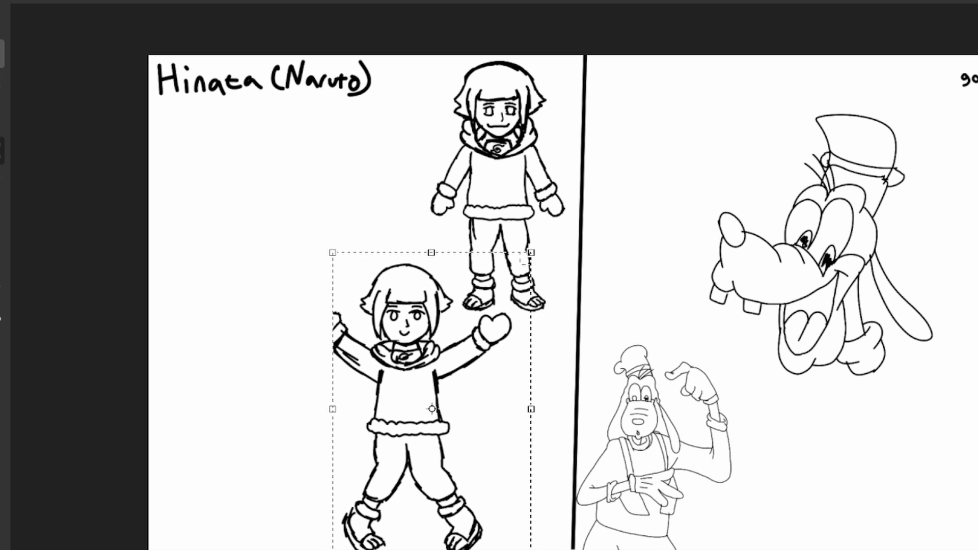
pyautogui.click(2, 53)
pyautogui.scroll(-3, 123, 208)
pyautogui.scroll(3, 496, 254)
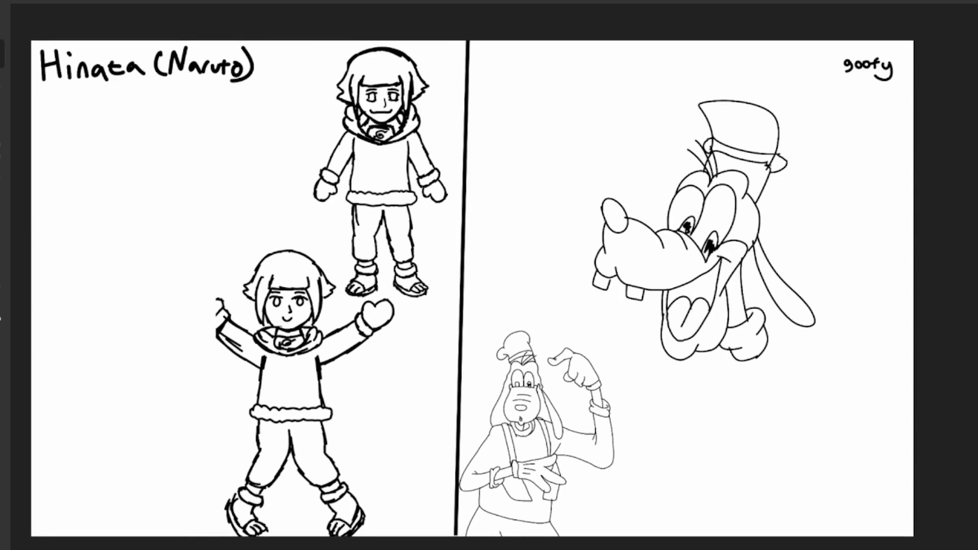
pyautogui.moveTo(703, 229); pyautogui.dragTo(780, 386)
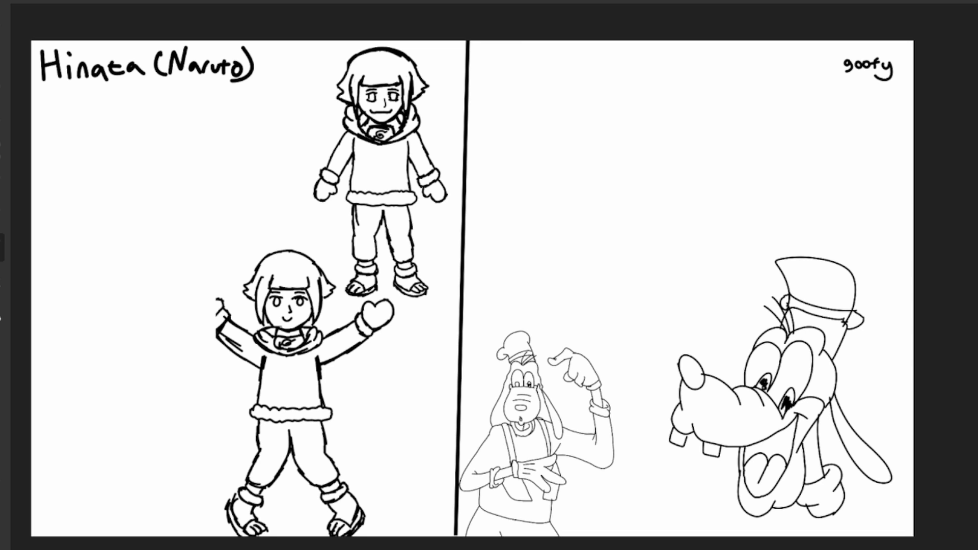
# - Start new drawings in each half: Goofy's front-view muzzle with an oval nose, and Hinata's fringe with a pointed side lock
pyautogui.scroll(-2, 251, 249)
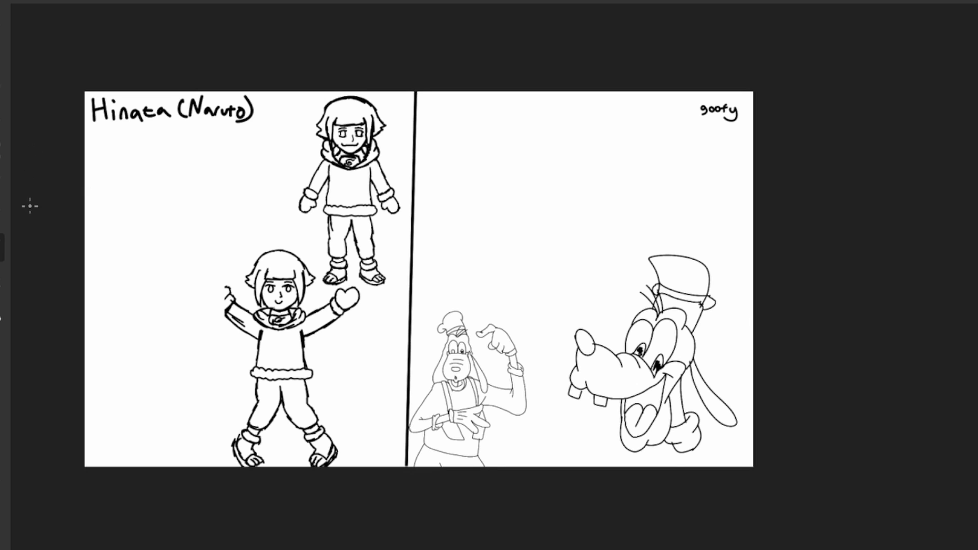
pyautogui.scroll(6, 109, 159)
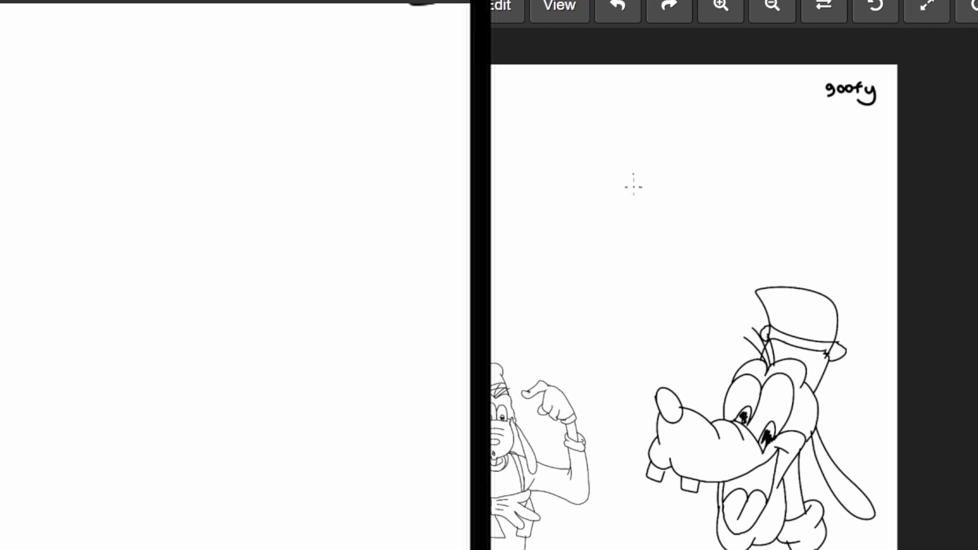
pyautogui.moveTo(633, 174)
pyautogui.mouseDown()
pyautogui.moveTo(616, 211)
pyautogui.moveTo(616, 246)
pyautogui.moveTo(652, 252)
pyautogui.moveTo(672, 235)
pyautogui.moveTo(739, 248)
pyautogui.moveTo(761, 235)
pyautogui.moveTo(759, 202)
pyautogui.moveTo(729, 174)
pyautogui.mouseUp()
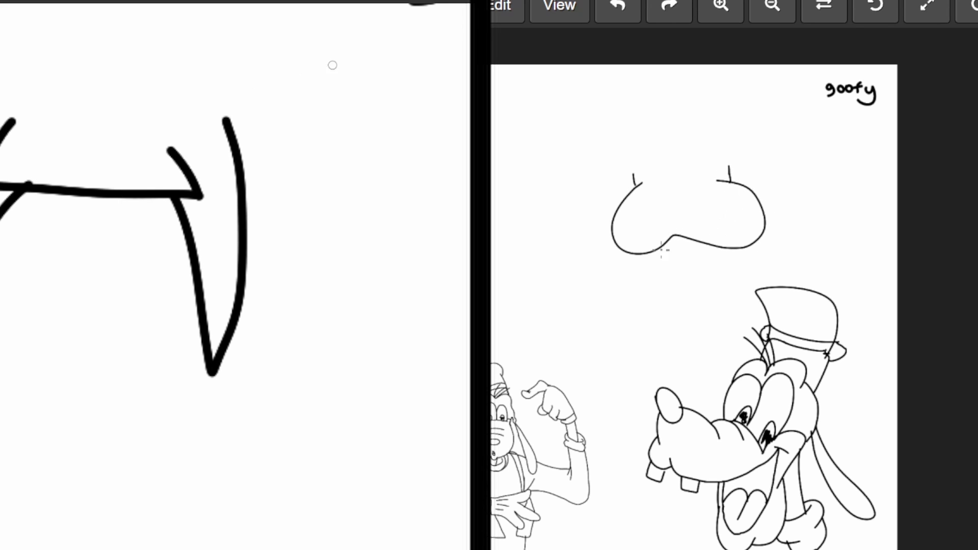
pyautogui.moveTo(696, 189)
pyautogui.mouseDown()
pyautogui.moveTo(689, 211)
pyautogui.moveTo(660, 208)
pyautogui.moveTo(662, 189)
pyautogui.mouseUp()
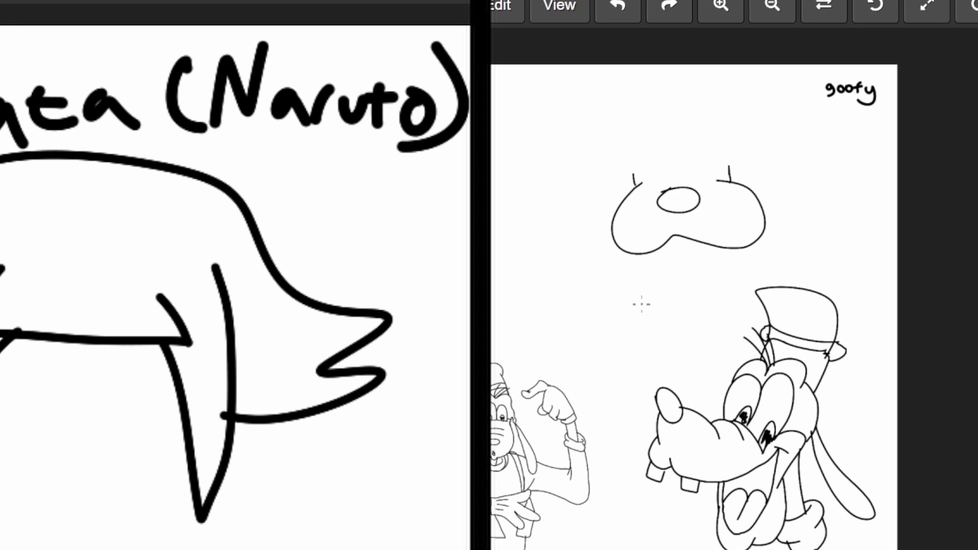
# - Draw two square teeth under Goofy's front-view muzzle and the curved lower edge of his open mouth between them
pyautogui.moveTo(626, 252)
pyautogui.mouseDown()
pyautogui.moveTo(626, 264)
pyautogui.moveTo(652, 254)
pyautogui.mouseUp()
pyautogui.moveTo(714, 246)
pyautogui.mouseDown()
pyautogui.moveTo(721, 268)
pyautogui.moveTo(746, 249)
pyautogui.mouseUp()
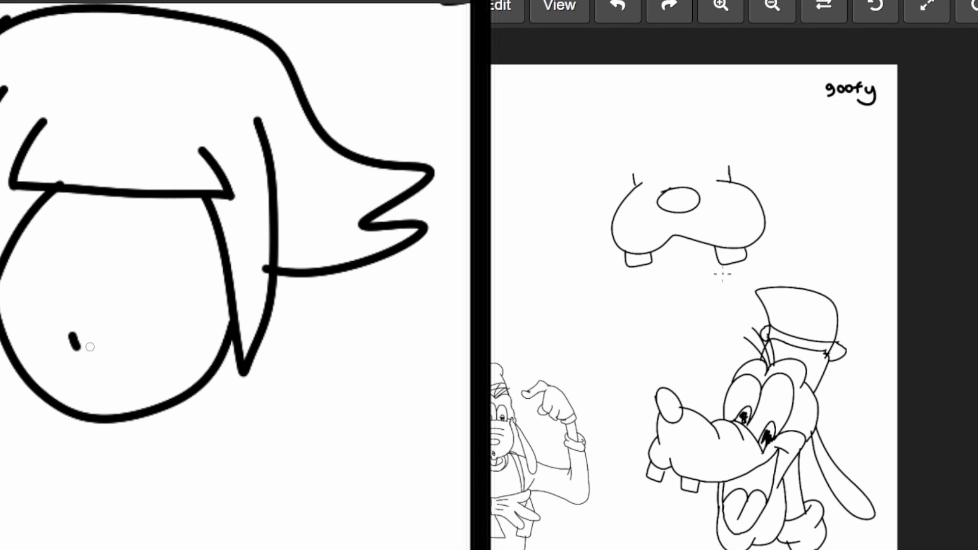
pyautogui.moveTo(646, 265); pyautogui.dragTo(729, 263)
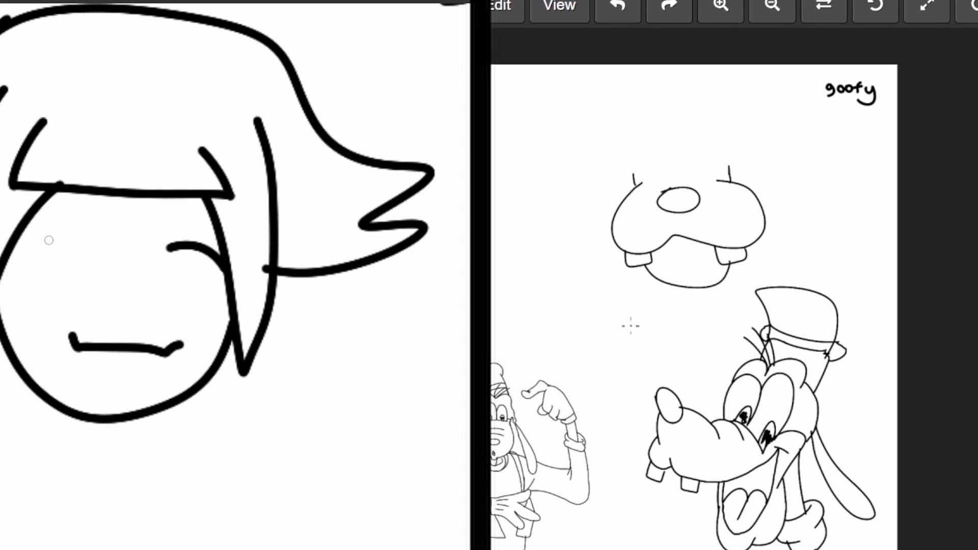
# - Draw the new Hinata's eyes, nose and eyebrows, and add Goofy's curved lower jaw below his mouth
pyautogui.moveTo(21, 253)
pyautogui.mouseDown()
pyautogui.moveTo(87, 236)
pyautogui.moveTo(58, 231)
pyautogui.mouseUp()
pyautogui.moveTo(630, 266)
pyautogui.mouseDown()
pyautogui.moveTo(647, 290)
pyautogui.moveTo(744, 273)
pyautogui.mouseUp()
pyautogui.moveTo(197, 252)
pyautogui.mouseDown()
pyautogui.moveTo(190, 256)
pyautogui.moveTo(195, 250)
pyautogui.mouseUp()
pyautogui.moveTo(744, 273); pyautogui.dragTo(746, 262)
pyautogui.moveTo(143, 271); pyautogui.dragTo(133, 317)
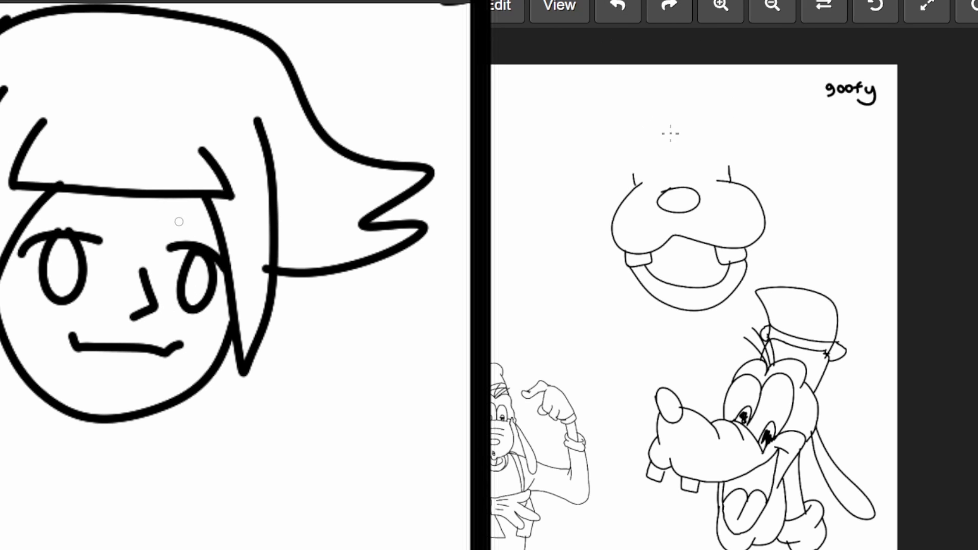
pyautogui.moveTo(174, 217); pyautogui.dragTo(220, 227)
pyautogui.moveTo(92, 212); pyautogui.dragTo(33, 214)
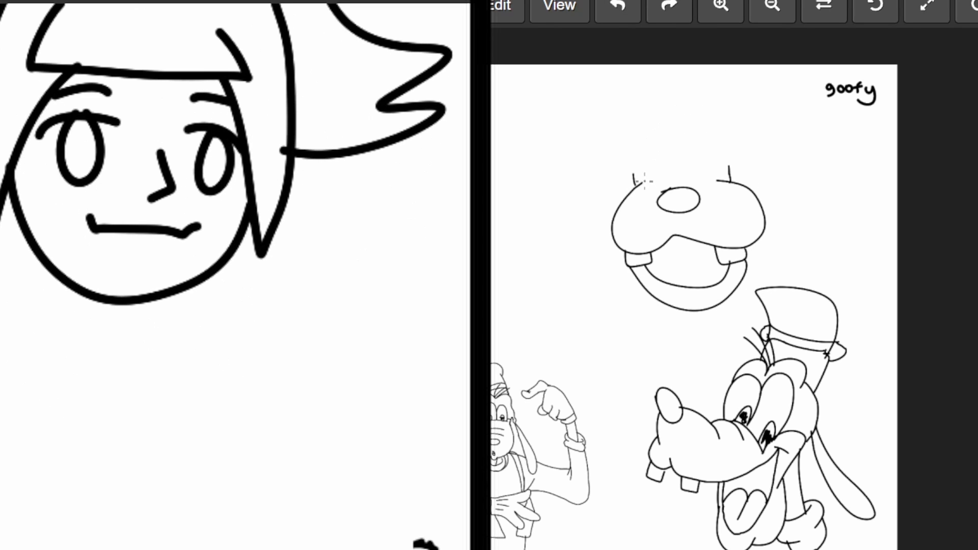
# - Close the top of Goofy's front-view muzzle and draw two tall eyes above it, enclosed by a double-arched head outline
pyautogui.moveTo(639, 183)
pyautogui.mouseDown()
pyautogui.moveTo(675, 150)
pyautogui.moveTo(712, 139)
pyautogui.moveTo(718, 179)
pyautogui.mouseUp()
pyautogui.moveTo(647, 183); pyautogui.dragTo(724, 179)
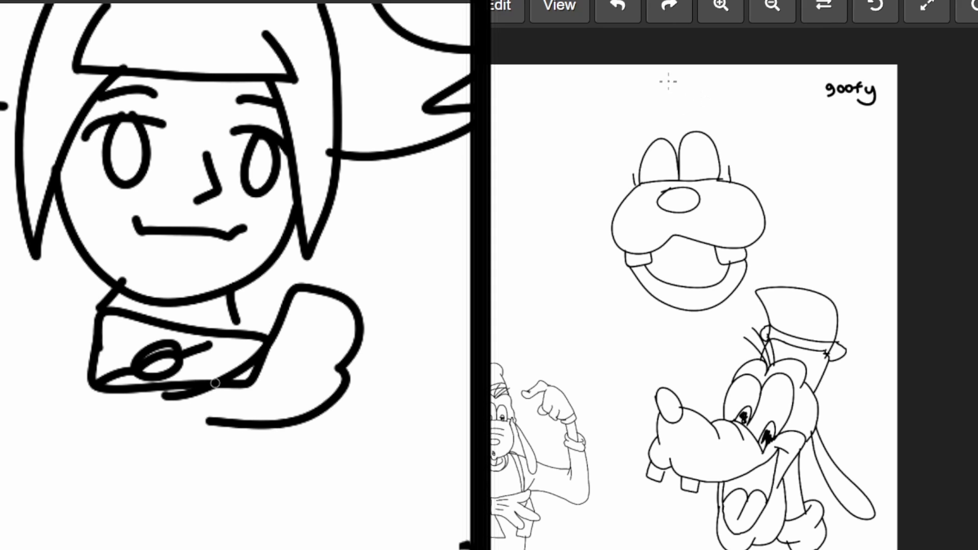
pyautogui.moveTo(636, 189); pyautogui.dragTo(631, 168)
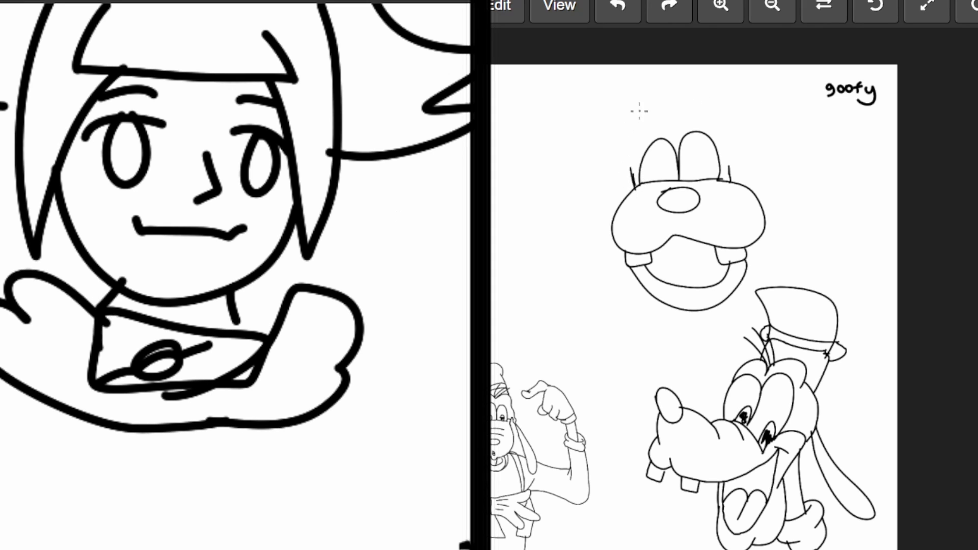
pyautogui.moveTo(639, 111)
pyautogui.mouseDown()
pyautogui.moveTo(702, 108)
pyautogui.moveTo(729, 173)
pyautogui.mouseUp()
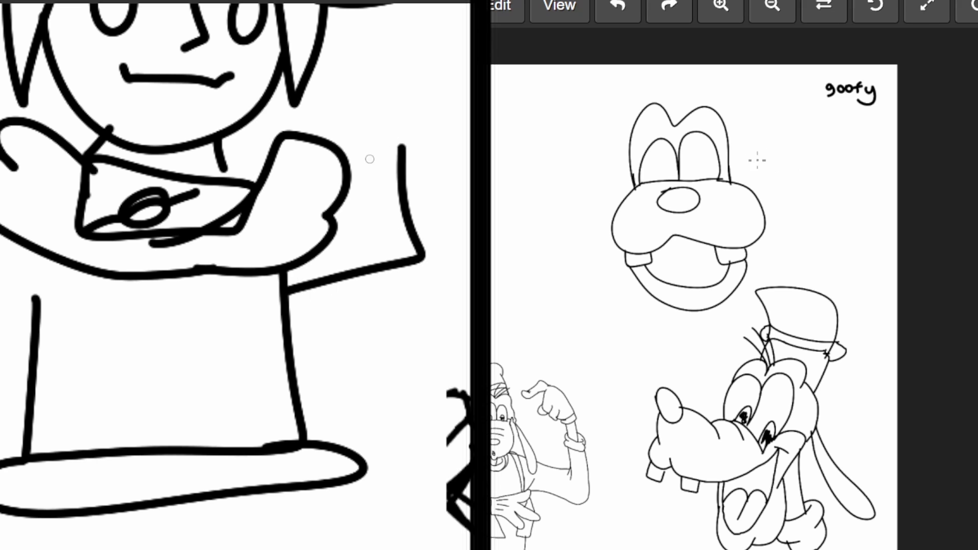
# - Draw a long drooping ear on each side of Goofy's front-view head
pyautogui.moveTo(629, 171); pyautogui.dragTo(550, 293)
pyautogui.moveTo(589, 248); pyautogui.dragTo(634, 181)
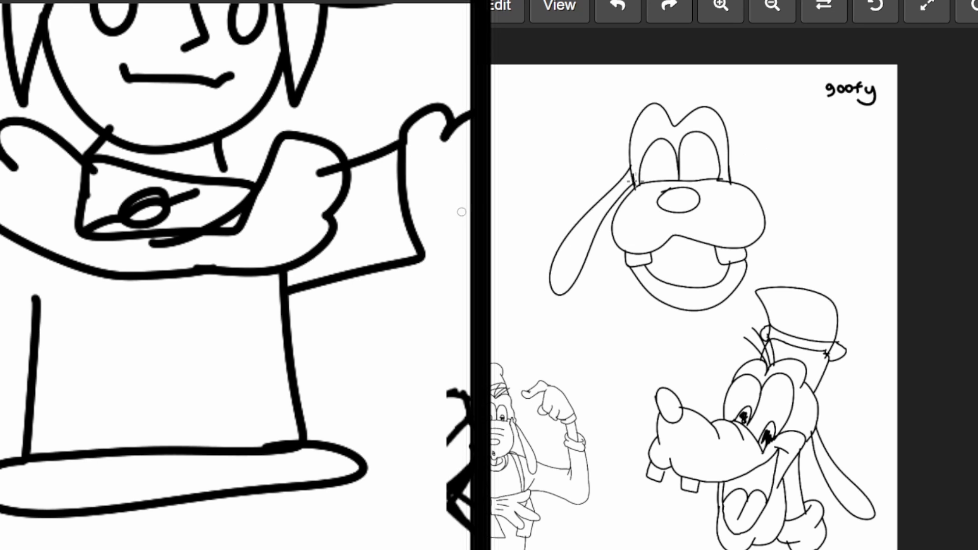
pyautogui.moveTo(730, 158)
pyautogui.mouseDown()
pyautogui.moveTo(747, 173)
pyautogui.moveTo(792, 269)
pyautogui.mouseUp()
pyautogui.moveTo(761, 205); pyautogui.dragTo(793, 269)
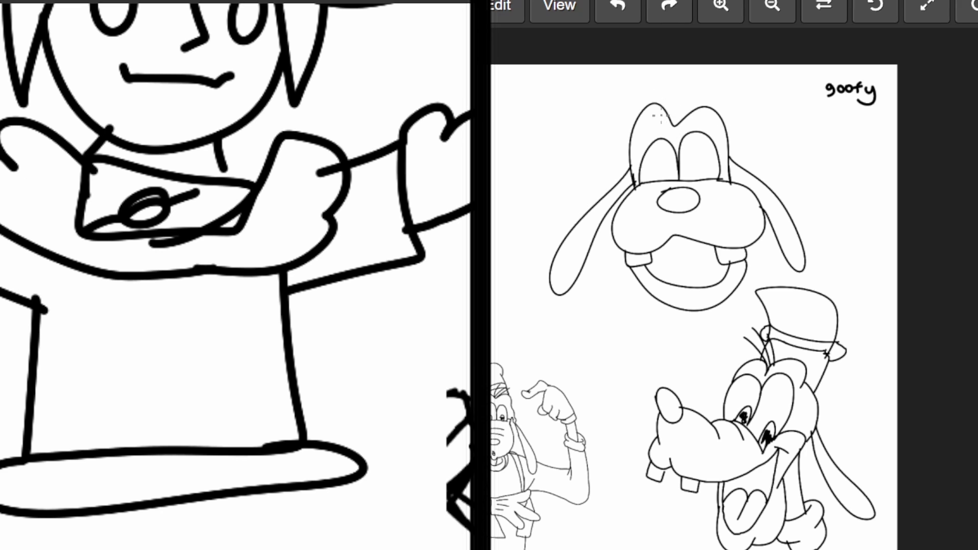
# - Add hair strands and a hat on top of Goofy's front-view head, and draw small pupils in his eyes
pyautogui.moveTo(645, 95)
pyautogui.mouseDown()
pyautogui.moveTo(671, 125)
pyautogui.moveTo(683, 121)
pyautogui.mouseUp()
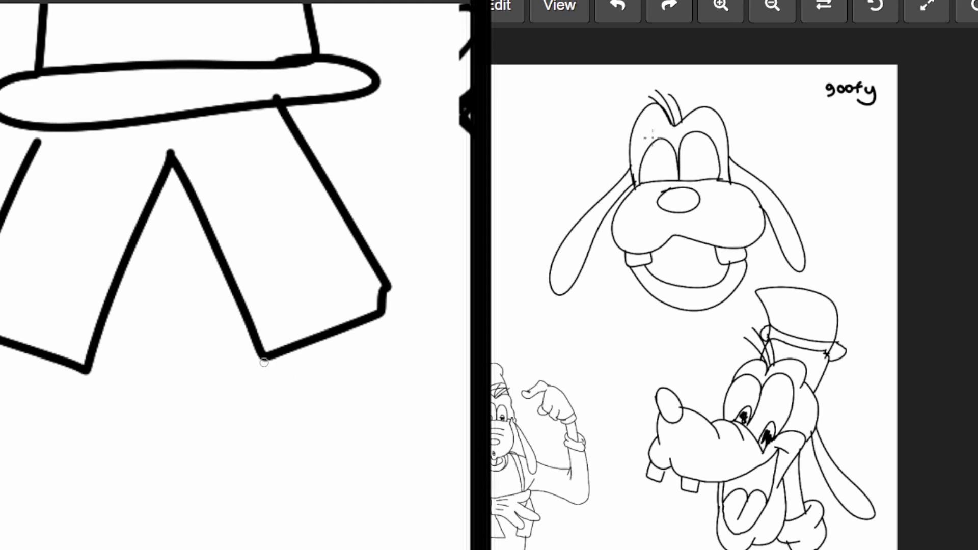
pyautogui.moveTo(672, 85)
pyautogui.mouseDown()
pyautogui.moveTo(710, 104)
pyautogui.moveTo(650, 76)
pyautogui.moveTo(715, 92)
pyautogui.moveTo(701, 73)
pyautogui.moveTo(722, 70)
pyautogui.moveTo(694, 82)
pyautogui.mouseUp()
pyautogui.moveTo(660, 170); pyautogui.dragTo(695, 163)
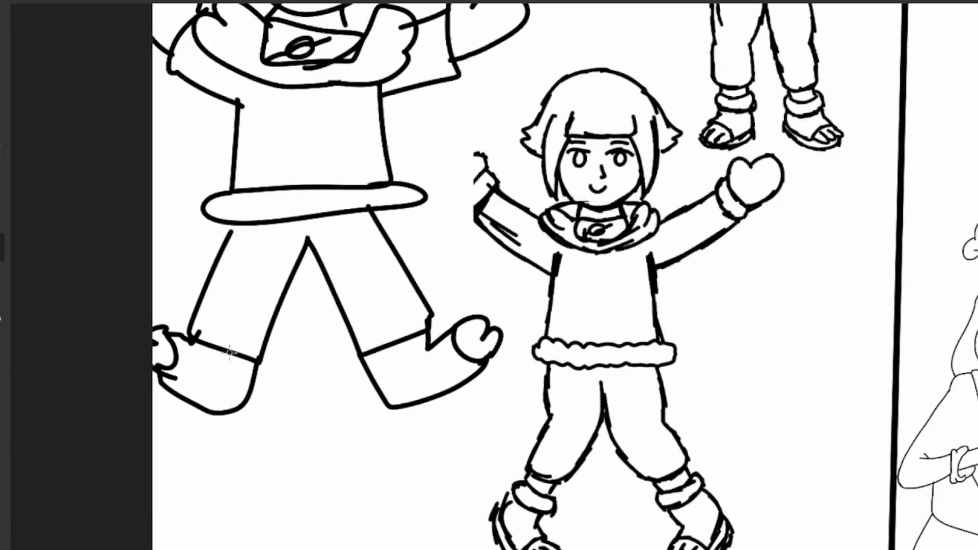
pyautogui.scroll(-5, 229, 351)
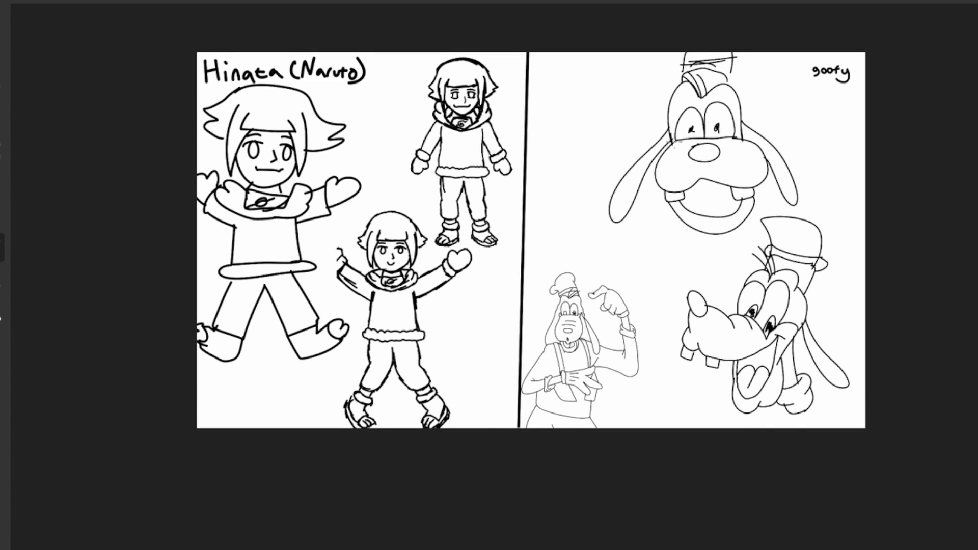
pyautogui.scroll(3, 764, 94)
pyautogui.moveTo(509, 255); pyautogui.dragTo(532, 257)
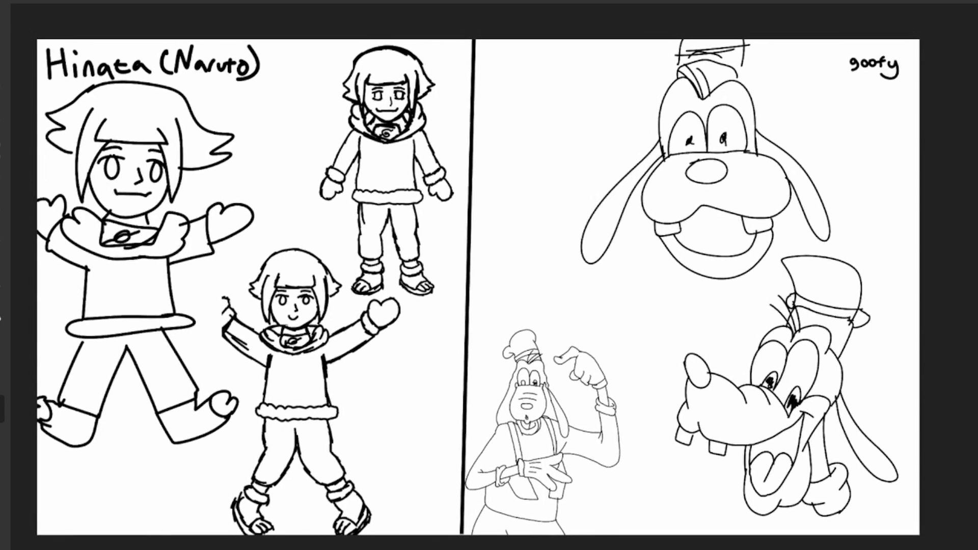
pyautogui.moveTo(591, 180); pyautogui.dragTo(605, 177)
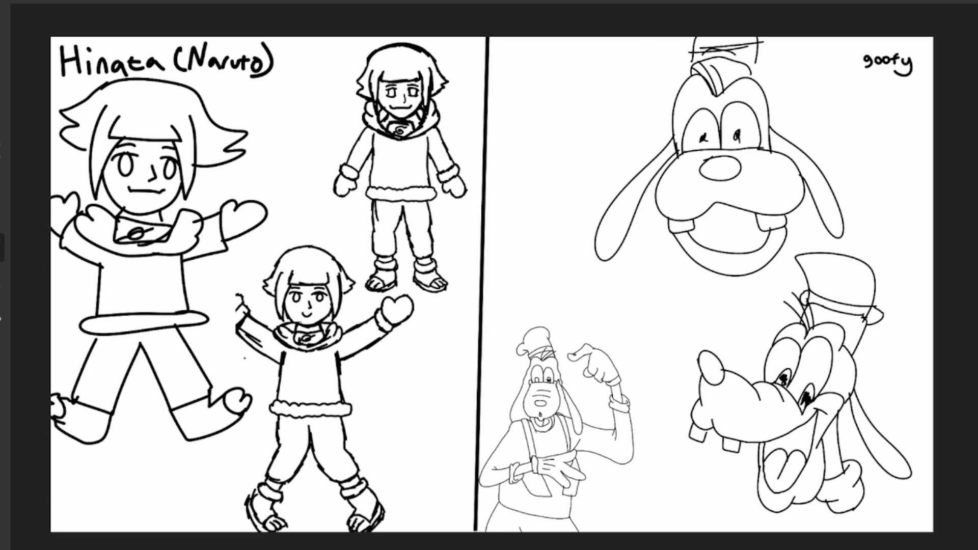
pyautogui.moveTo(245, 358)
pyautogui.mouseDown()
pyautogui.moveTo(248, 385)
pyautogui.moveTo(255, 377)
pyautogui.mouseUp()
pyautogui.hotkey('ctrl', 'z')
pyautogui.hotkey('ctrl', 'z')
# - Add curved strokes to the large Hinata's feet and draw an arrow pointing toward her head
pyautogui.moveTo(252, 398)
pyautogui.mouseDown()
pyautogui.moveTo(260, 407)
pyautogui.moveTo(250, 415)
pyautogui.mouseUp()
pyautogui.moveTo(57, 416)
pyautogui.mouseDown()
pyautogui.moveTo(53, 429)
pyautogui.moveTo(61, 427)
pyautogui.mouseUp()
pyautogui.moveTo(290, 102)
pyautogui.mouseDown()
pyautogui.moveTo(265, 119)
pyautogui.moveTo(264, 145)
pyautogui.mouseUp()
pyautogui.moveTo(264, 122); pyautogui.dragTo(290, 151)
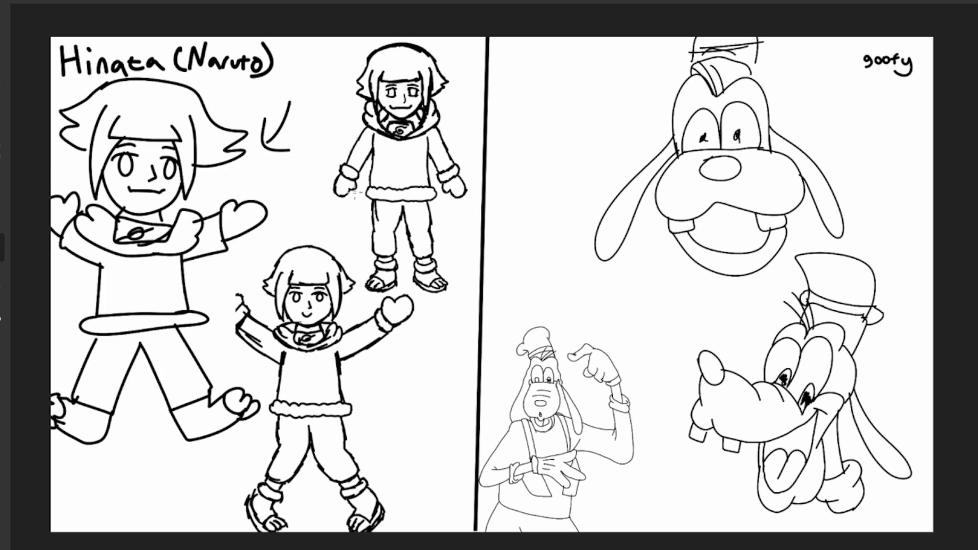
pyautogui.moveTo(856, 99)
pyautogui.mouseDown()
pyautogui.moveTo(822, 145)
pyautogui.moveTo(824, 129)
pyautogui.moveTo(836, 153)
pyautogui.mouseUp()
pyautogui.hotkey('ctrl', 'z')
pyautogui.hotkey('ctrl', 'z')
# - Paint the front-view Goofy's pupils red, with red streaks running down below his eyes and red marks under both teeth
pyautogui.moveTo(704, 134)
pyautogui.mouseDown()
pyautogui.moveTo(738, 133)
pyautogui.moveTo(771, 161)
pyautogui.moveTo(750, 167)
pyautogui.mouseUp()
pyautogui.click(737, 150)
pyautogui.moveTo(760, 230)
pyautogui.mouseDown()
pyautogui.moveTo(788, 223)
pyautogui.moveTo(761, 229)
pyautogui.mouseUp()
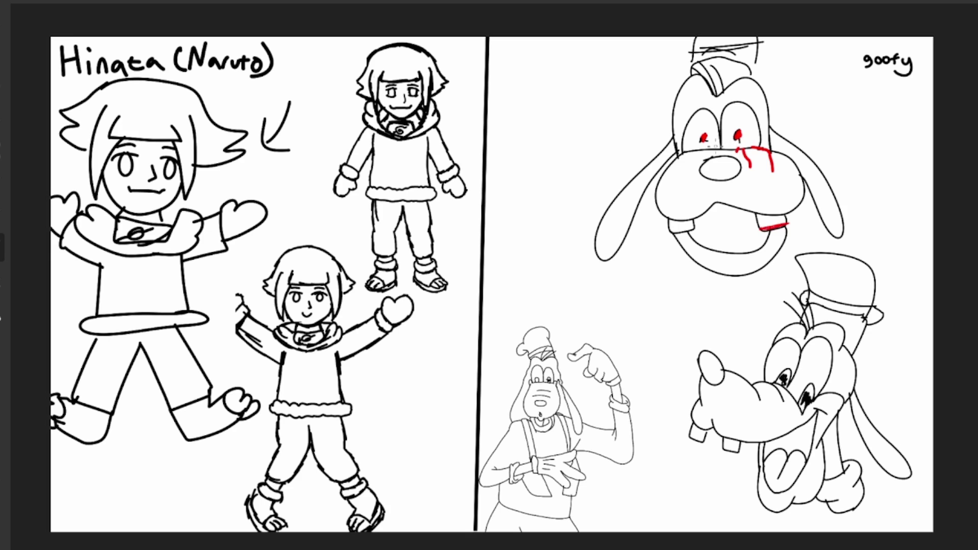
pyautogui.moveTo(707, 149); pyautogui.dragTo(709, 157)
pyautogui.moveTo(698, 148); pyautogui.dragTo(692, 179)
pyautogui.moveTo(784, 229); pyautogui.dragTo(783, 237)
pyautogui.moveTo(684, 148); pyautogui.dragTo(678, 179)
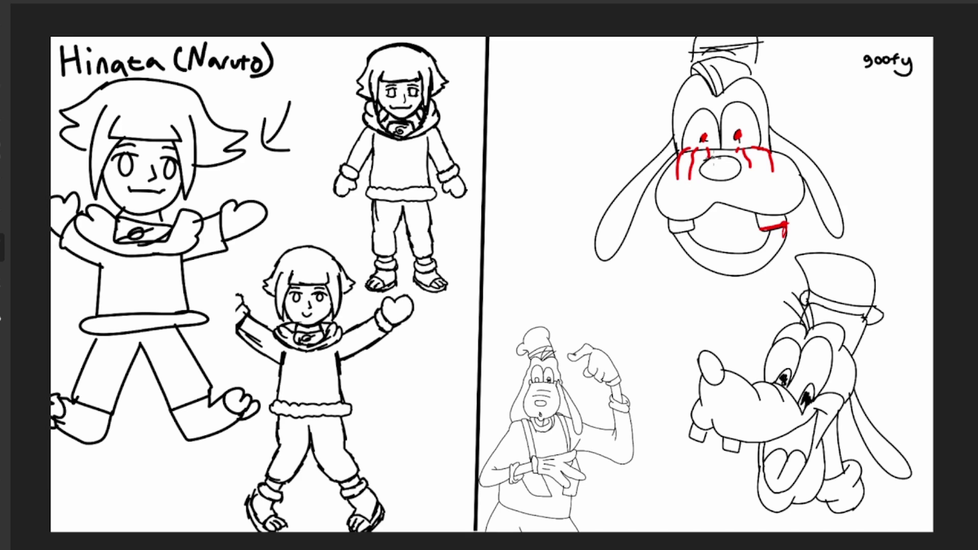
pyautogui.moveTo(691, 227)
pyautogui.mouseDown()
pyautogui.moveTo(672, 232)
pyautogui.moveTo(670, 251)
pyautogui.mouseUp()
# - Draw a tilted rectangle containing "SUB" beside Goofy's front-view head, and surround it with arrows pointing at it
pyautogui.scroll(-1, 720, 214)
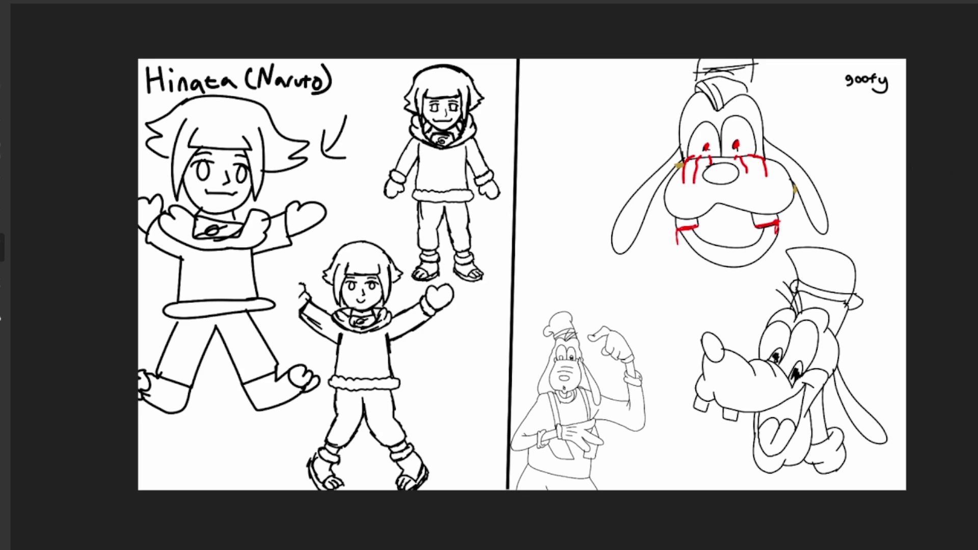
pyautogui.moveTo(517, 201)
pyautogui.mouseDown()
pyautogui.moveTo(576, 244)
pyautogui.moveTo(655, 113)
pyautogui.moveTo(605, 76)
pyautogui.moveTo(556, 117)
pyautogui.moveTo(516, 184)
pyautogui.moveTo(522, 209)
pyautogui.mouseUp()
pyautogui.moveTo(540, 164)
pyautogui.mouseDown()
pyautogui.moveTo(570, 195)
pyautogui.moveTo(560, 166)
pyautogui.moveTo(571, 171)
pyautogui.moveTo(577, 133)
pyautogui.moveTo(603, 151)
pyautogui.moveTo(586, 116)
pyautogui.moveTo(603, 152)
pyautogui.moveTo(588, 133)
pyautogui.moveTo(600, 106)
pyautogui.moveTo(600, 152)
pyautogui.mouseUp()
pyautogui.moveTo(658, 60)
pyautogui.mouseDown()
pyautogui.moveTo(653, 79)
pyautogui.moveTo(672, 72)
pyautogui.mouseUp()
pyautogui.moveTo(603, 226); pyautogui.dragTo(635, 294)
pyautogui.moveTo(593, 262); pyautogui.dragTo(619, 228)
pyautogui.moveTo(547, 60)
pyautogui.mouseDown()
pyautogui.moveTo(556, 108)
pyautogui.moveTo(563, 80)
pyautogui.mouseUp()
pyautogui.moveTo(541, 313)
pyautogui.mouseDown()
pyautogui.moveTo(554, 255)
pyautogui.moveTo(571, 264)
pyautogui.mouseUp()
pyautogui.moveTo(479, 254)
pyautogui.mouseDown()
pyautogui.moveTo(519, 231)
pyautogui.moveTo(524, 245)
pyautogui.mouseUp()
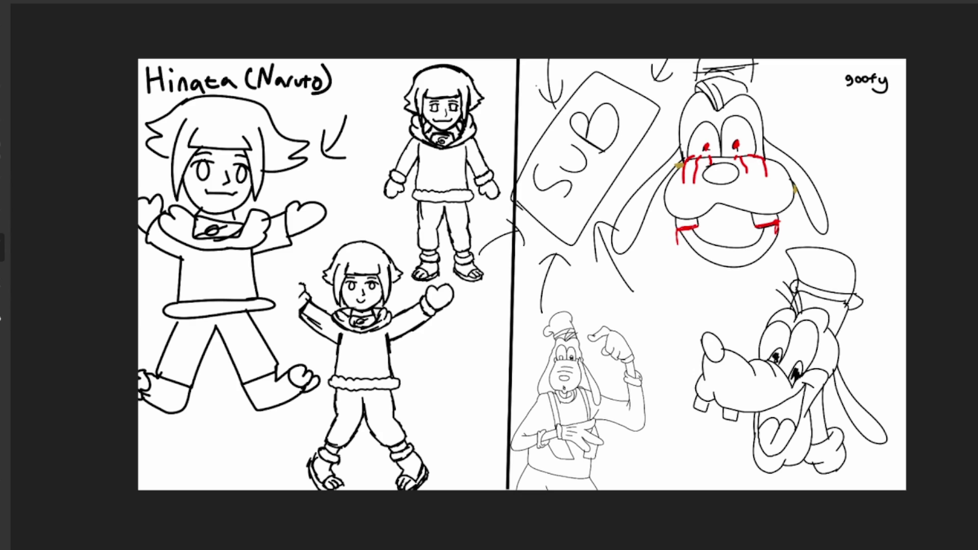
pyautogui.moveTo(502, 99)
pyautogui.mouseDown()
pyautogui.moveTo(531, 128)
pyautogui.moveTo(536, 102)
pyautogui.mouseUp()
# - Draw a heart below the raised mitten of the arms-up Hinata, with a small arrow pointing down at it
pyautogui.moveTo(442, 354)
pyautogui.mouseDown()
pyautogui.moveTo(451, 316)
pyautogui.moveTo(464, 337)
pyautogui.moveTo(480, 319)
pyautogui.moveTo(493, 352)
pyautogui.moveTo(461, 376)
pyautogui.moveTo(487, 368)
pyautogui.moveTo(442, 354)
pyautogui.moveTo(461, 377)
pyautogui.mouseUp()
pyautogui.moveTo(490, 280)
pyautogui.mouseDown()
pyautogui.moveTo(483, 312)
pyautogui.moveTo(498, 310)
pyautogui.mouseUp()
pyautogui.moveTo(443, 341); pyautogui.dragTo(431, 366)
pyautogui.moveTo(430, 366)
pyautogui.mouseDown()
pyautogui.moveTo(444, 389)
pyautogui.moveTo(462, 396)
pyautogui.moveTo(479, 382)
pyautogui.mouseUp()
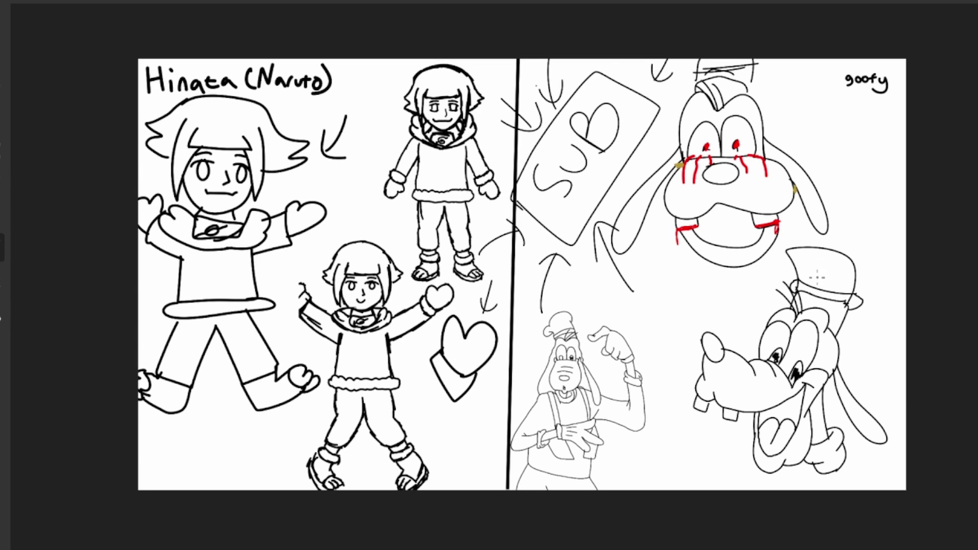
pyautogui.hotkey('ctrl', 'z')
# - Sketch a small Goofy head with a hat, ear, nose and teeth beside his profile head, and add an arrow pointing at it
pyautogui.moveTo(665, 322)
pyautogui.mouseDown()
pyautogui.moveTo(690, 283)
pyautogui.moveTo(694, 308)
pyautogui.moveTo(677, 272)
pyautogui.mouseUp()
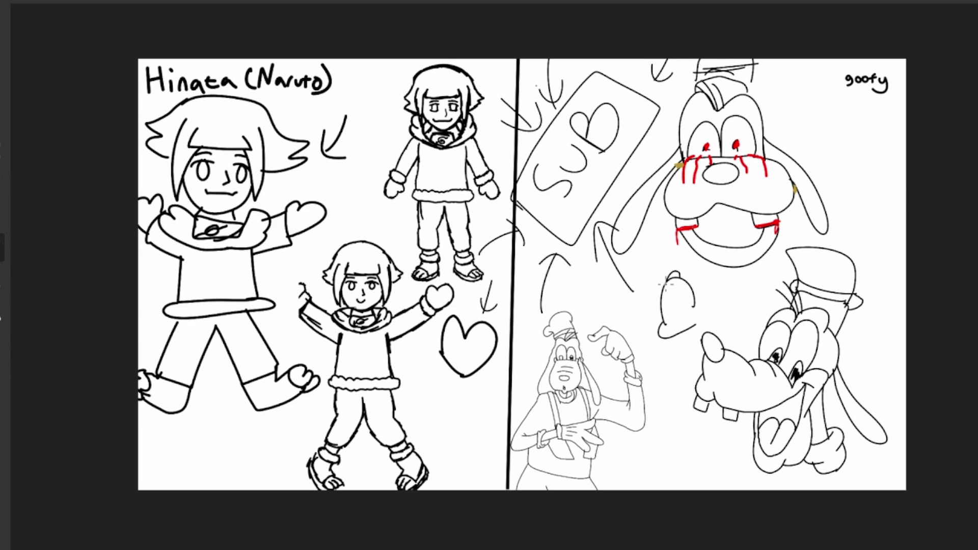
pyautogui.moveTo(668, 281)
pyautogui.mouseDown()
pyautogui.moveTo(686, 271)
pyautogui.moveTo(685, 284)
pyautogui.moveTo(660, 272)
pyautogui.moveTo(670, 256)
pyautogui.moveTo(675, 273)
pyautogui.mouseUp()
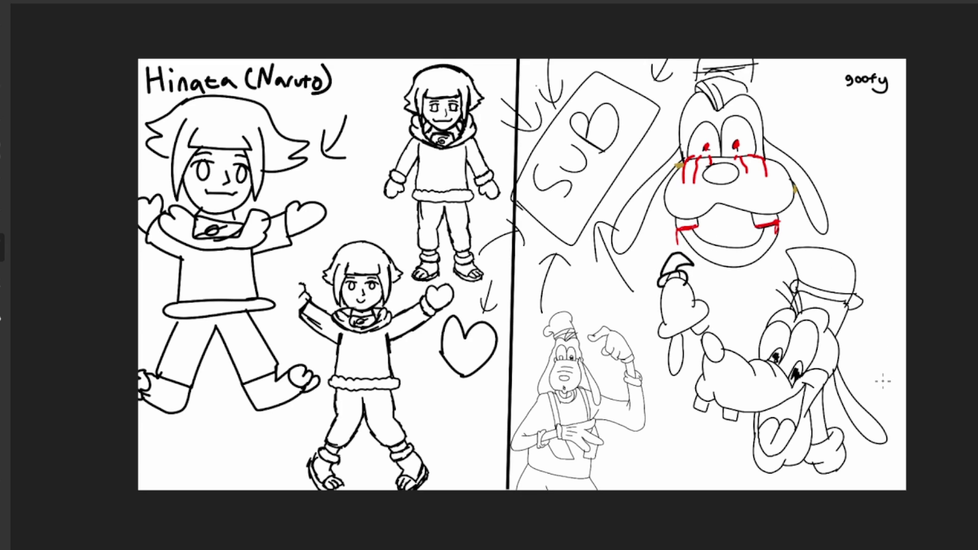
pyautogui.moveTo(655, 337)
pyautogui.mouseDown()
pyautogui.moveTo(668, 351)
pyautogui.moveTo(681, 312)
pyautogui.mouseUp()
pyautogui.moveTo(727, 276)
pyautogui.mouseDown()
pyautogui.moveTo(706, 301)
pyautogui.moveTo(728, 303)
pyautogui.mouseUp()
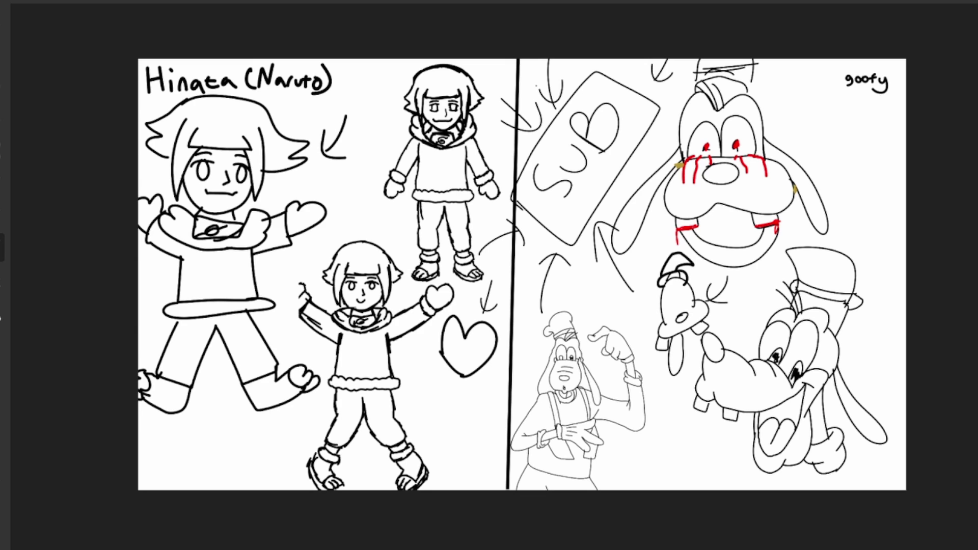
# - Write "Tnx 4 watch!" below the "goofy" label, beside Goofy's front-view head
pyautogui.moveTo(820, 121)
pyautogui.mouseDown()
pyautogui.moveTo(823, 147)
pyautogui.moveTo(834, 111)
pyautogui.moveTo(834, 131)
pyautogui.moveTo(878, 130)
pyautogui.moveTo(860, 137)
pyautogui.moveTo(865, 176)
pyautogui.moveTo(825, 195)
pyautogui.moveTo(862, 204)
pyautogui.mouseUp()
pyautogui.moveTo(867, 186)
pyautogui.mouseDown()
pyautogui.moveTo(868, 202)
pyautogui.moveTo(873, 192)
pyautogui.moveTo(877, 199)
pyautogui.mouseUp()
pyautogui.moveTo(884, 181)
pyautogui.mouseDown()
pyautogui.moveTo(883, 200)
pyautogui.moveTo(893, 198)
pyautogui.mouseUp()
pyautogui.click(899, 195)
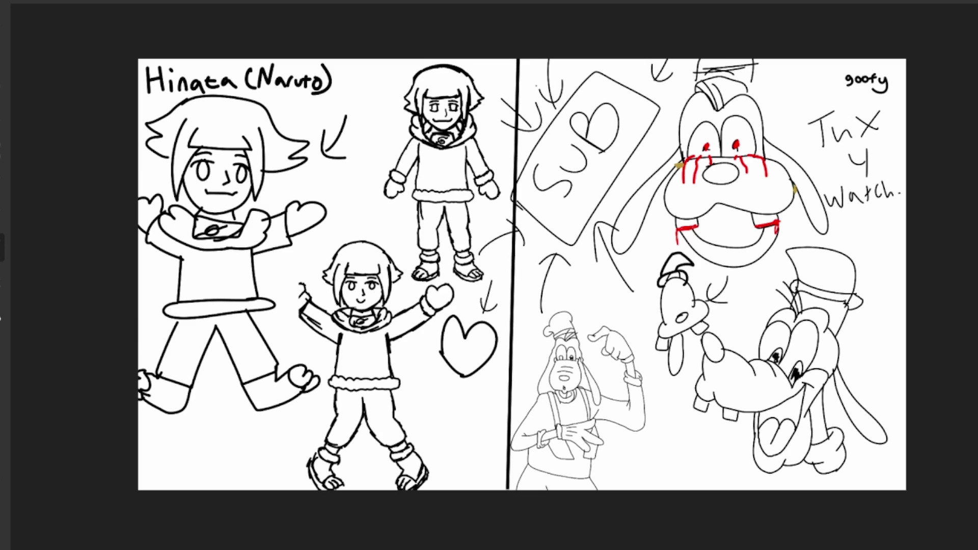
pyautogui.moveTo(900, 145); pyautogui.dragTo(897, 186)
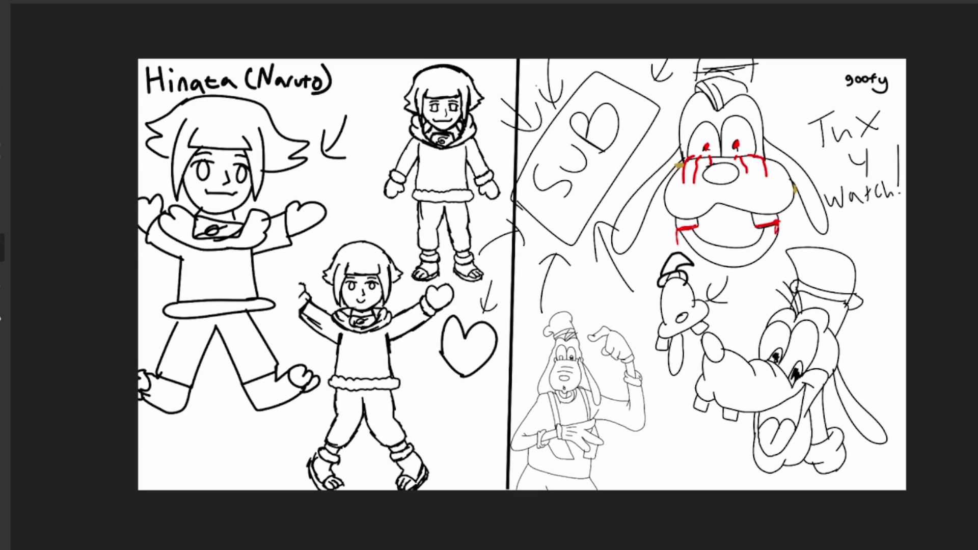